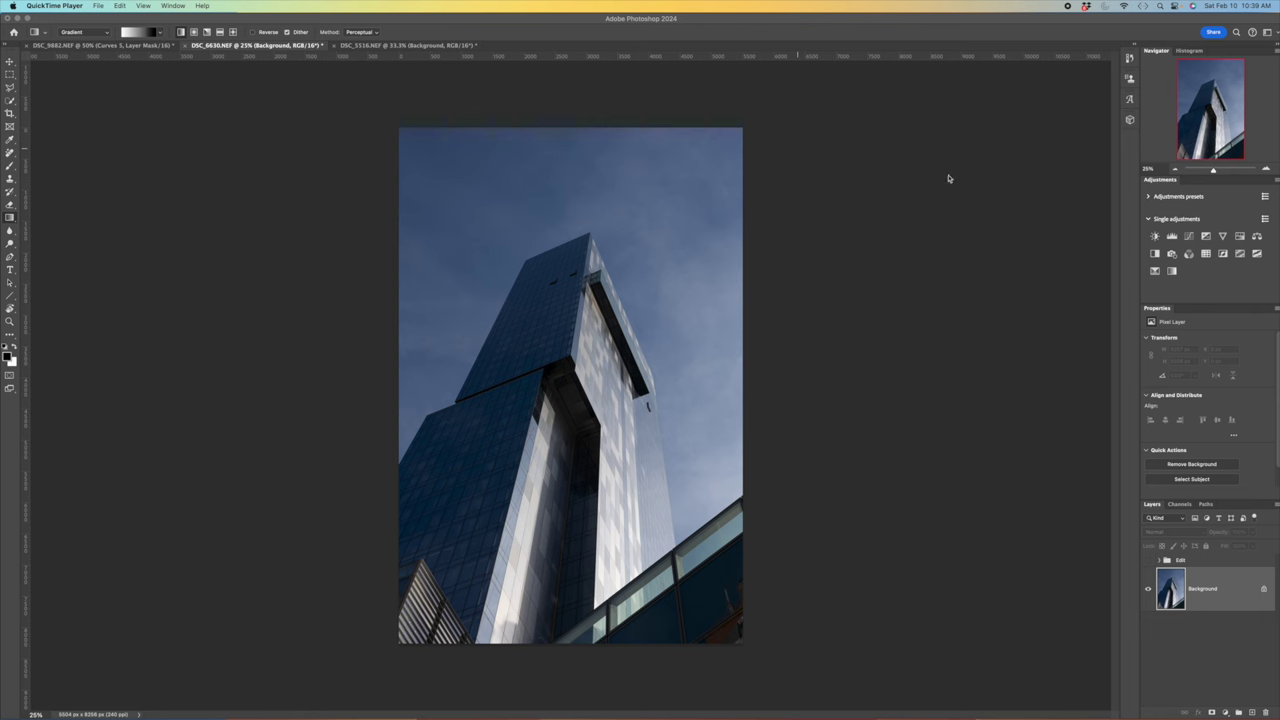
# Select the sky around the tower with the Quick Selection tool.
pyautogui.click(951, 244)
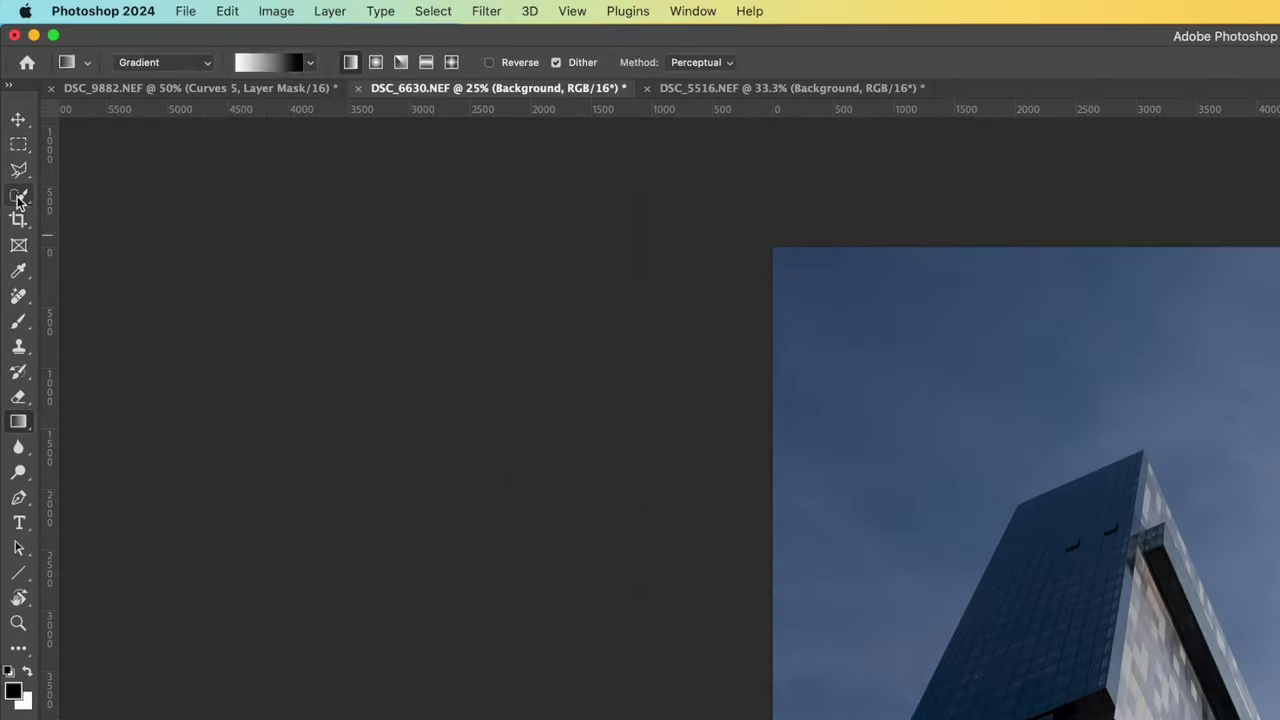
pyautogui.click(10, 101)
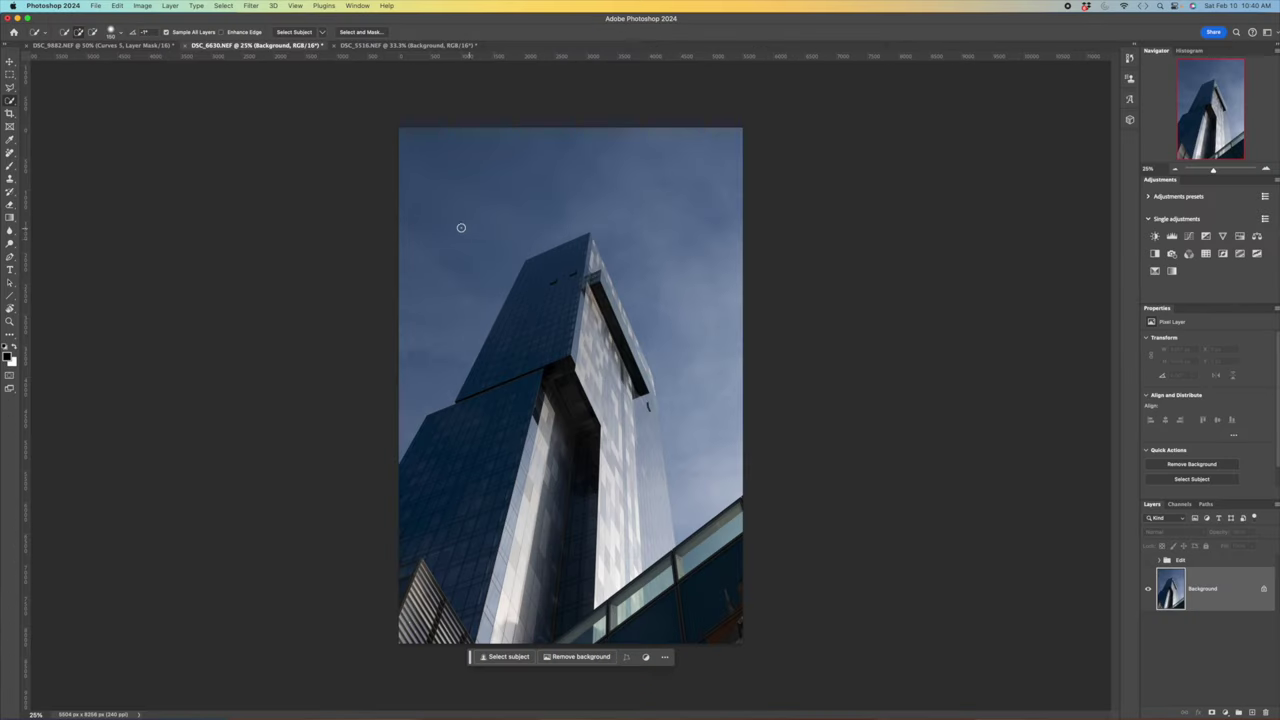
pyautogui.moveTo(444, 216)
pyautogui.mouseDown()
pyautogui.moveTo(465, 182)
pyautogui.moveTo(527, 167)
pyautogui.moveTo(651, 194)
pyautogui.moveTo(683, 239)
pyautogui.moveTo(694, 294)
pyautogui.mouseUp()
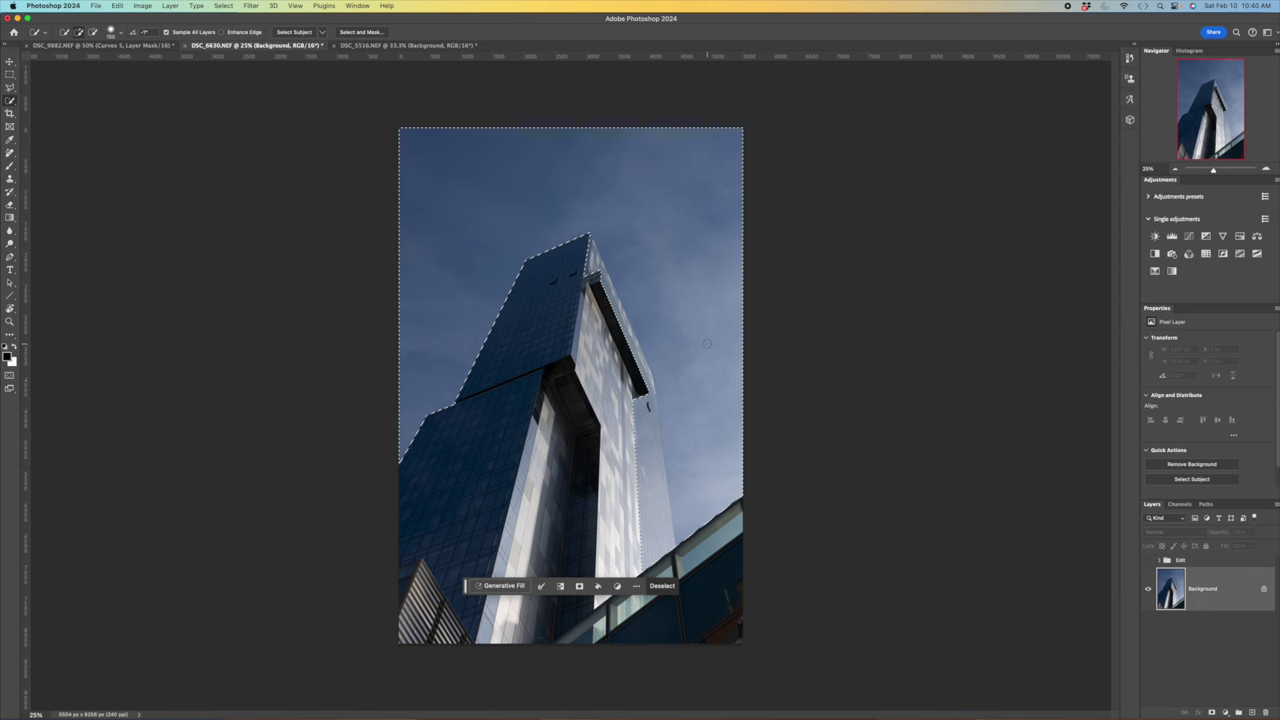
# Subtract the reflective facade beside the dark overhang from the sky selection with the Quick Selection tool.
pyautogui.press('super+plus')
pyautogui.press('super+plus')
pyautogui.press('super+plus')
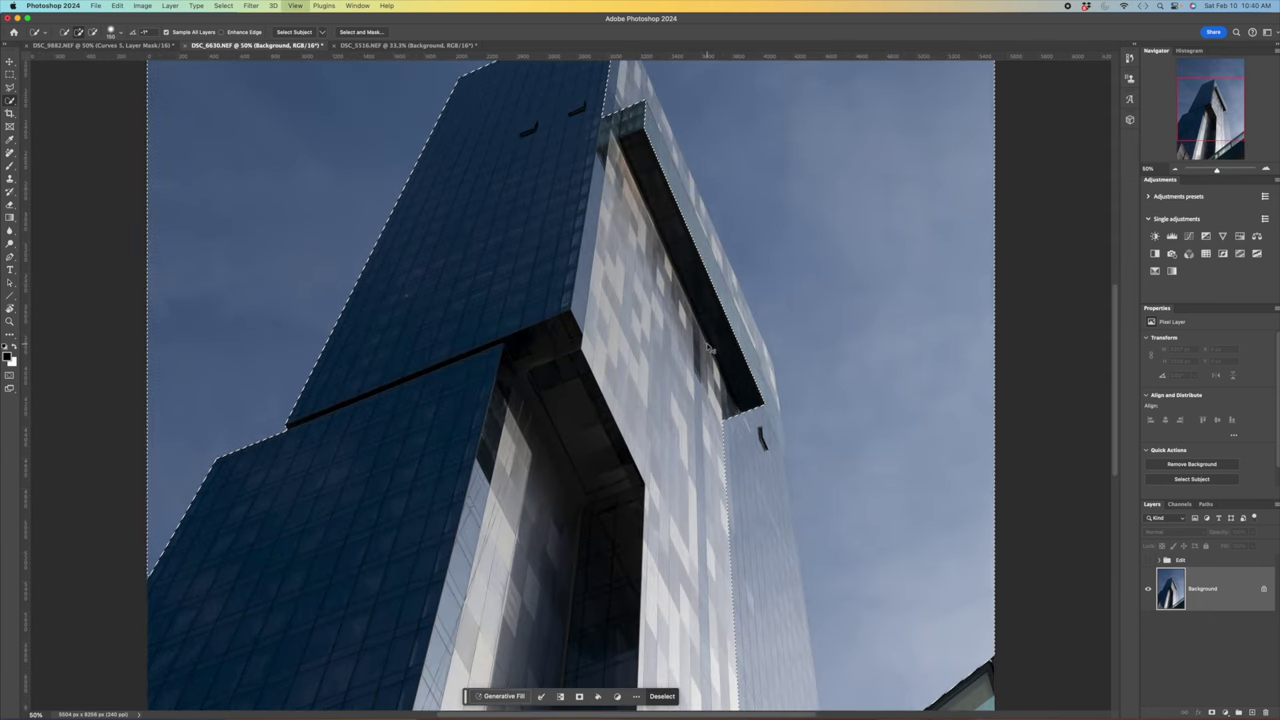
pyautogui.moveTo(351, 414); pyautogui.dragTo(578, 484)
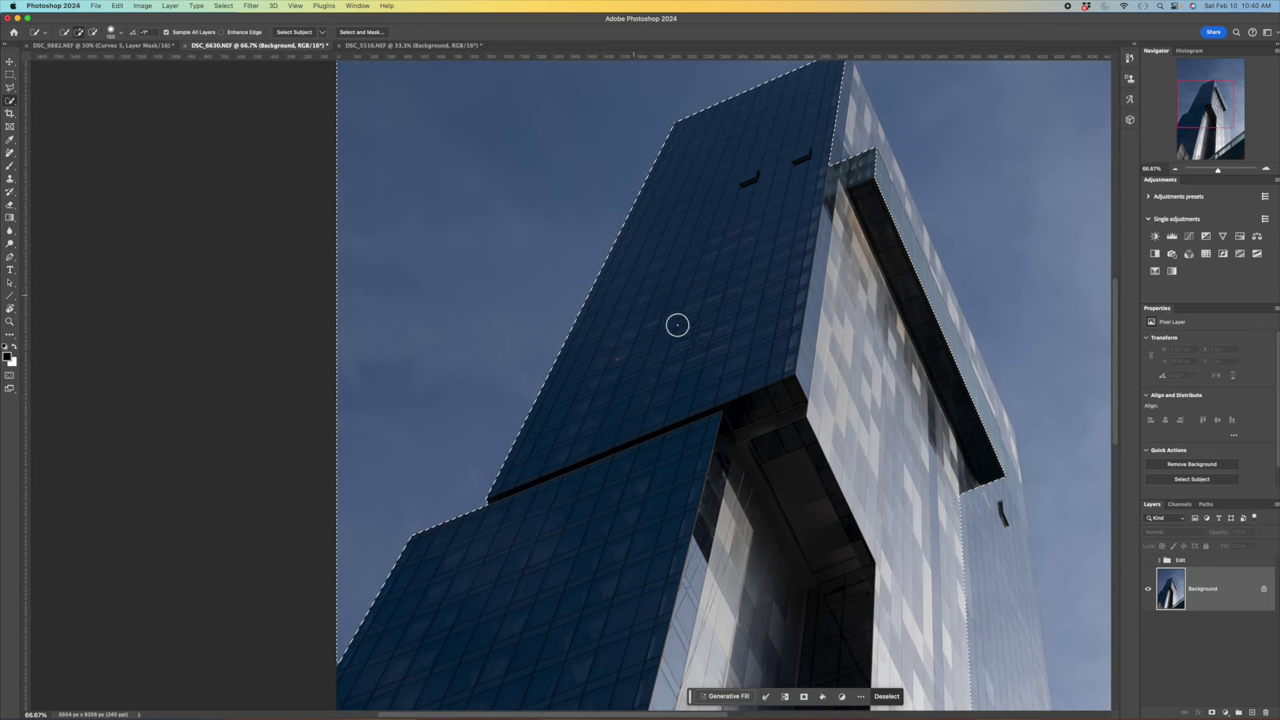
pyautogui.moveTo(912, 459)
pyautogui.mouseDown()
pyautogui.moveTo(706, 346)
pyautogui.moveTo(687, 282)
pyautogui.mouseUp()
pyautogui.scroll(3, 685, 278)
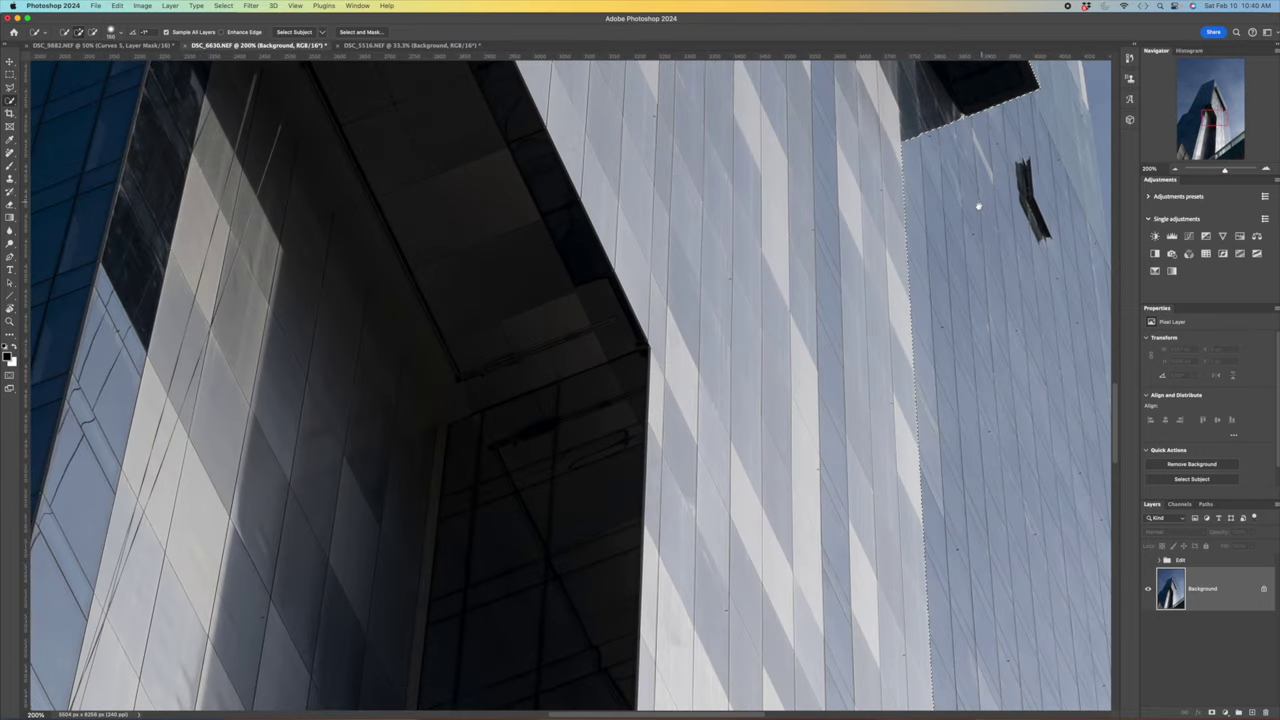
pyautogui.moveTo(980, 200); pyautogui.dragTo(877, 486)
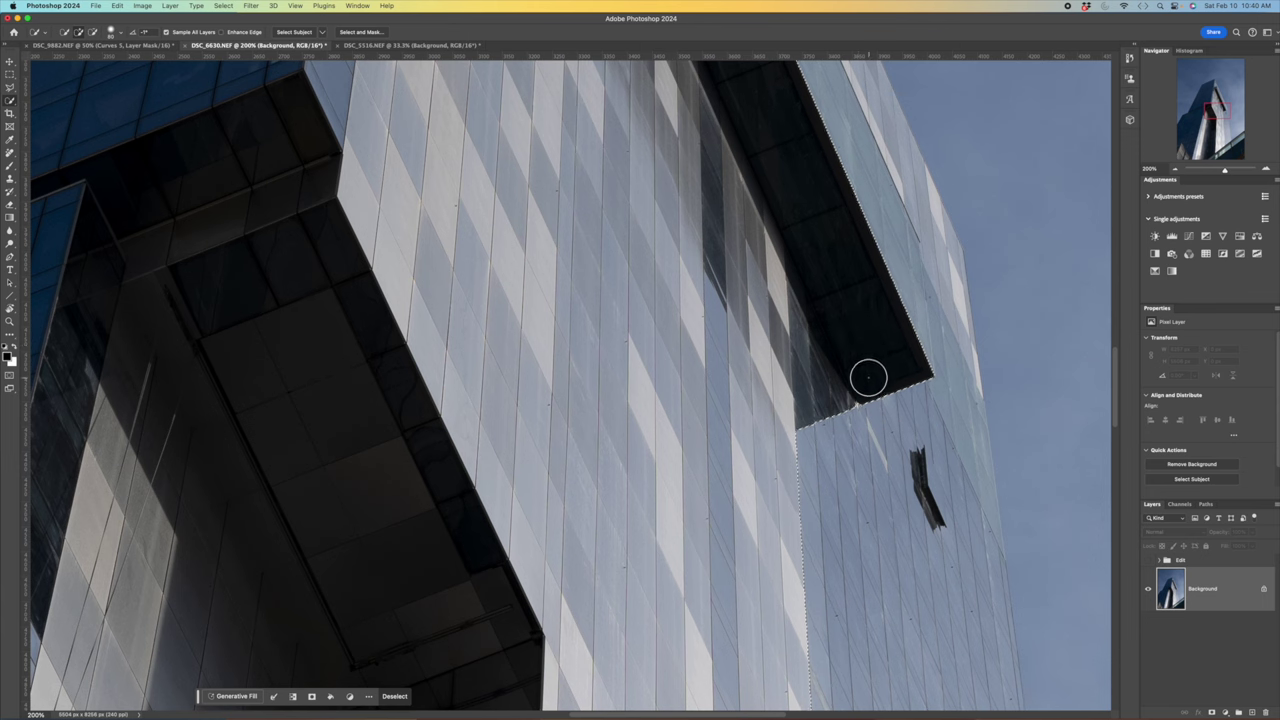
pyautogui.press('alt')
pyautogui.moveTo(868, 371)
pyautogui.mouseDown()
pyautogui.moveTo(840, 440)
pyautogui.moveTo(928, 674)
pyautogui.moveTo(920, 515)
pyautogui.moveTo(943, 642)
pyautogui.moveTo(949, 465)
pyautogui.moveTo(983, 687)
pyautogui.moveTo(989, 626)
pyautogui.moveTo(931, 259)
pyautogui.moveTo(943, 320)
pyautogui.moveTo(899, 222)
pyautogui.mouseUp()
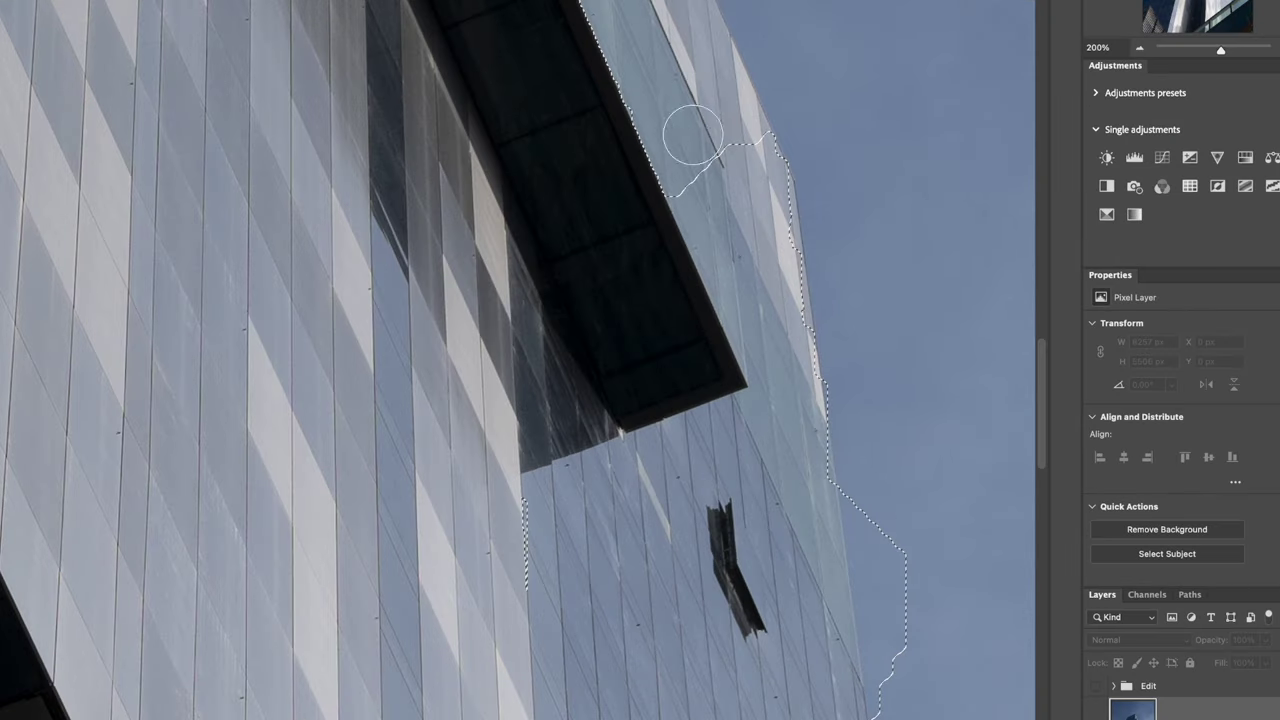
pyautogui.moveTo(692, 134); pyautogui.dragTo(729, 143)
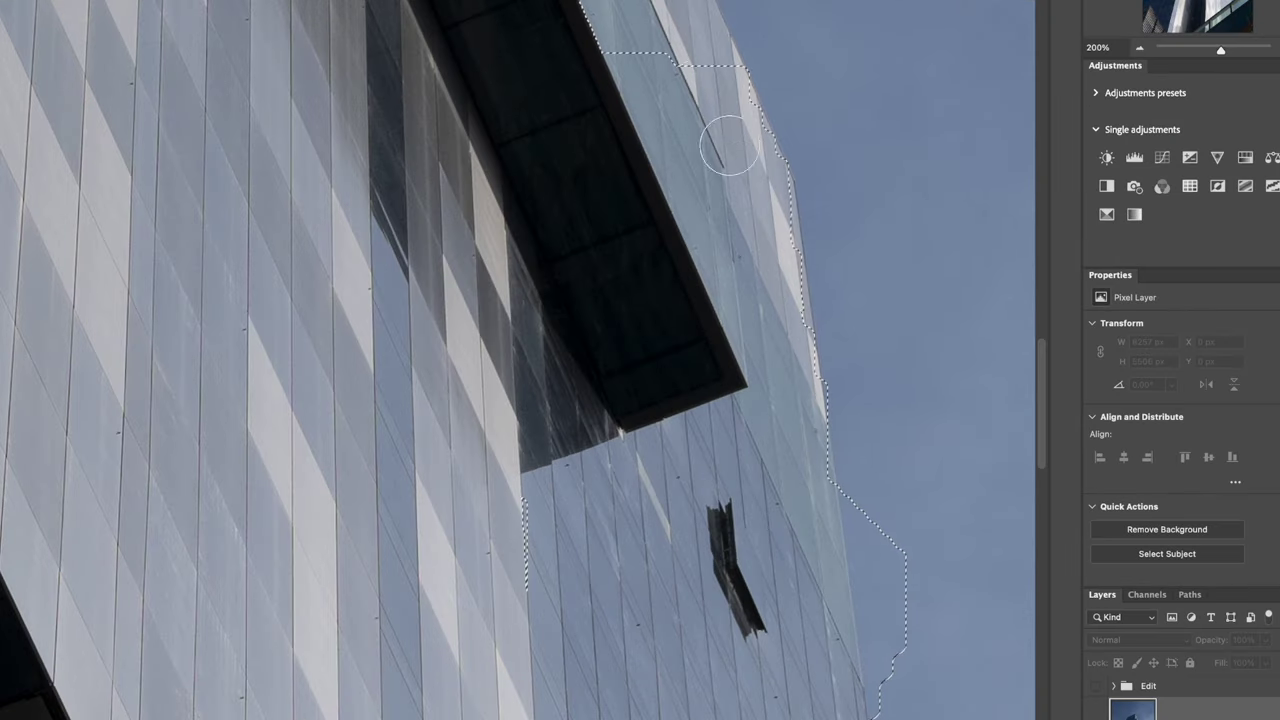
pyautogui.moveTo(740, 518); pyautogui.dragTo(820, 466)
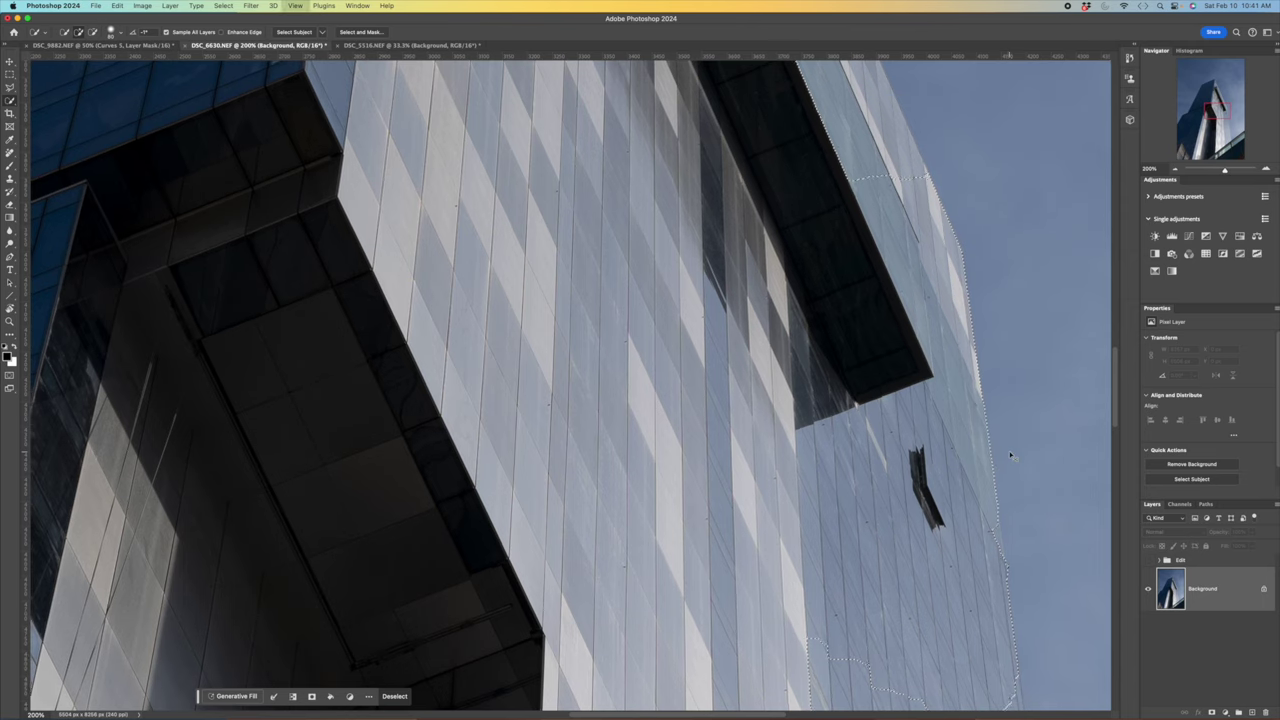
# Deselect the sky selection and bring the whole photo back into view.
pyautogui.press('super+minus')
pyautogui.press('super+minus')
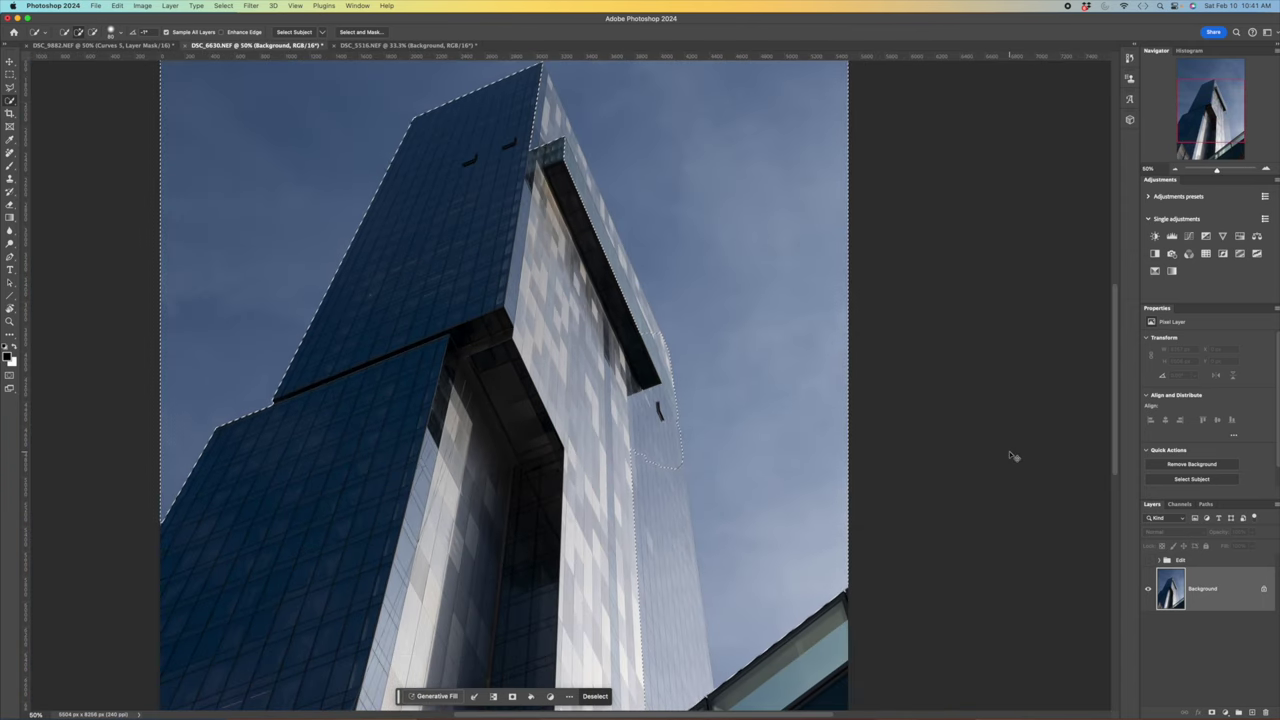
pyautogui.press('super+minus')
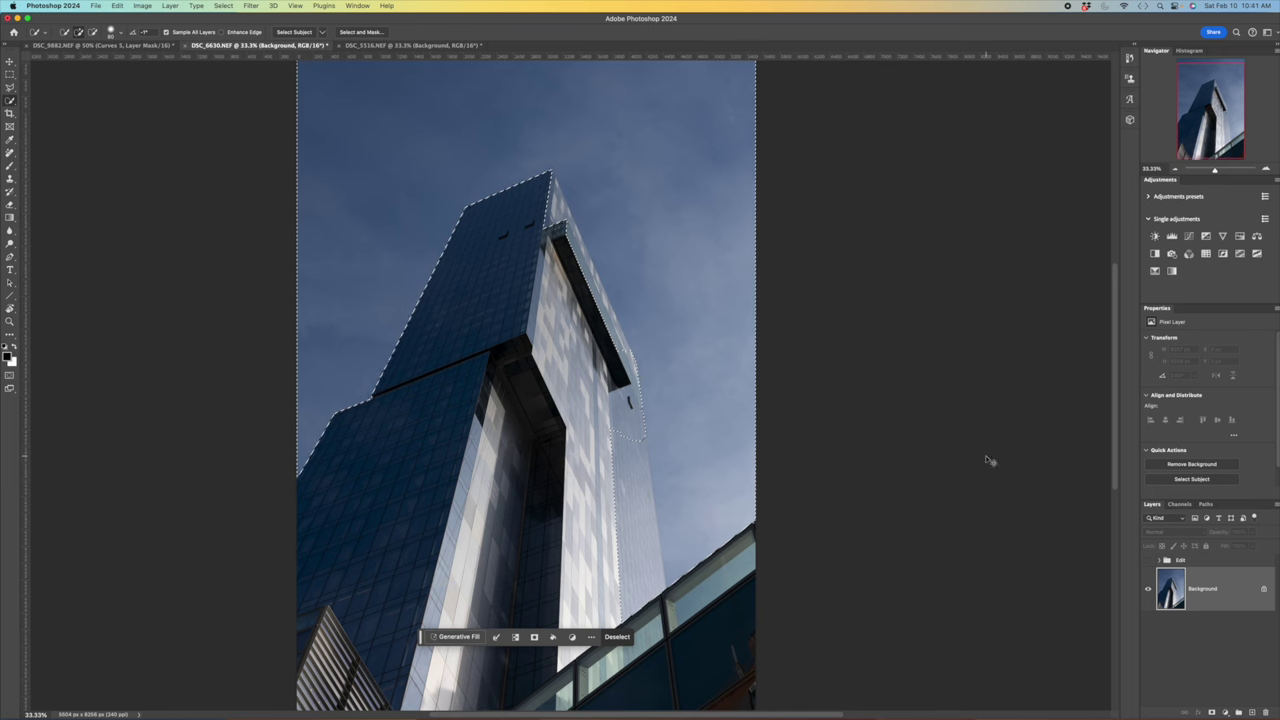
pyautogui.press('super+d')
pyautogui.press('super+minus')
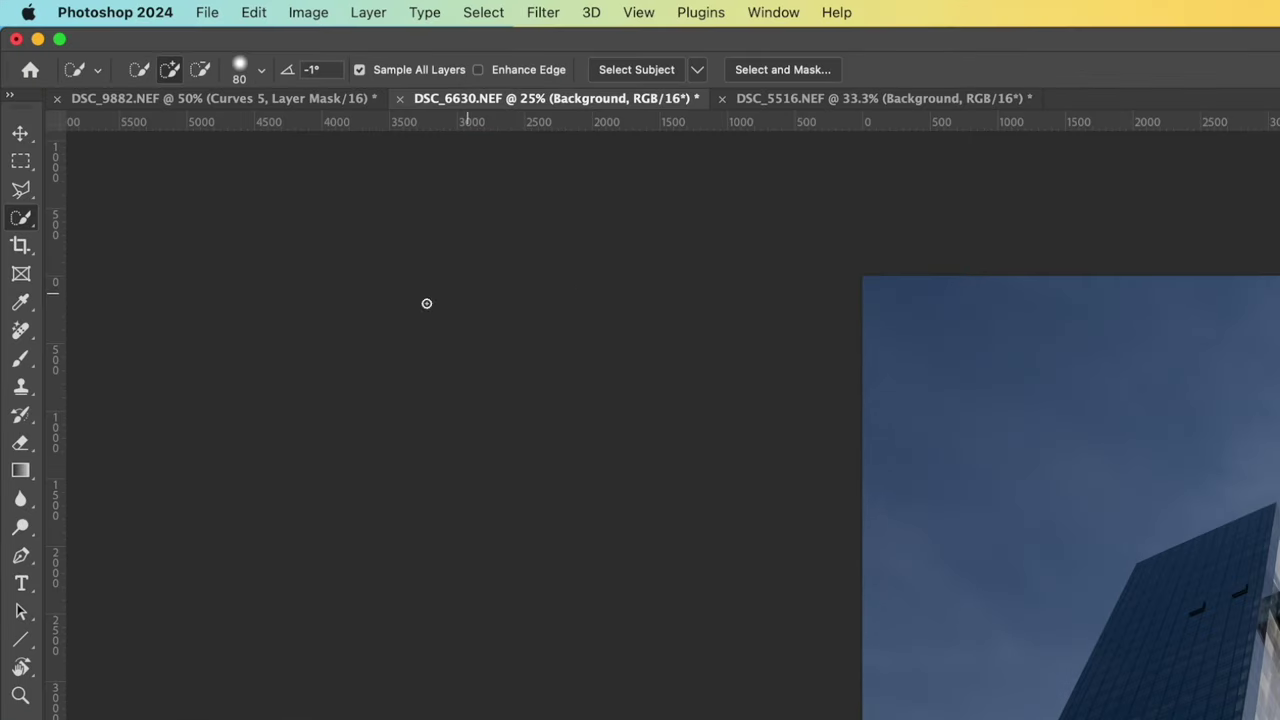
pyautogui.click(22, 192)
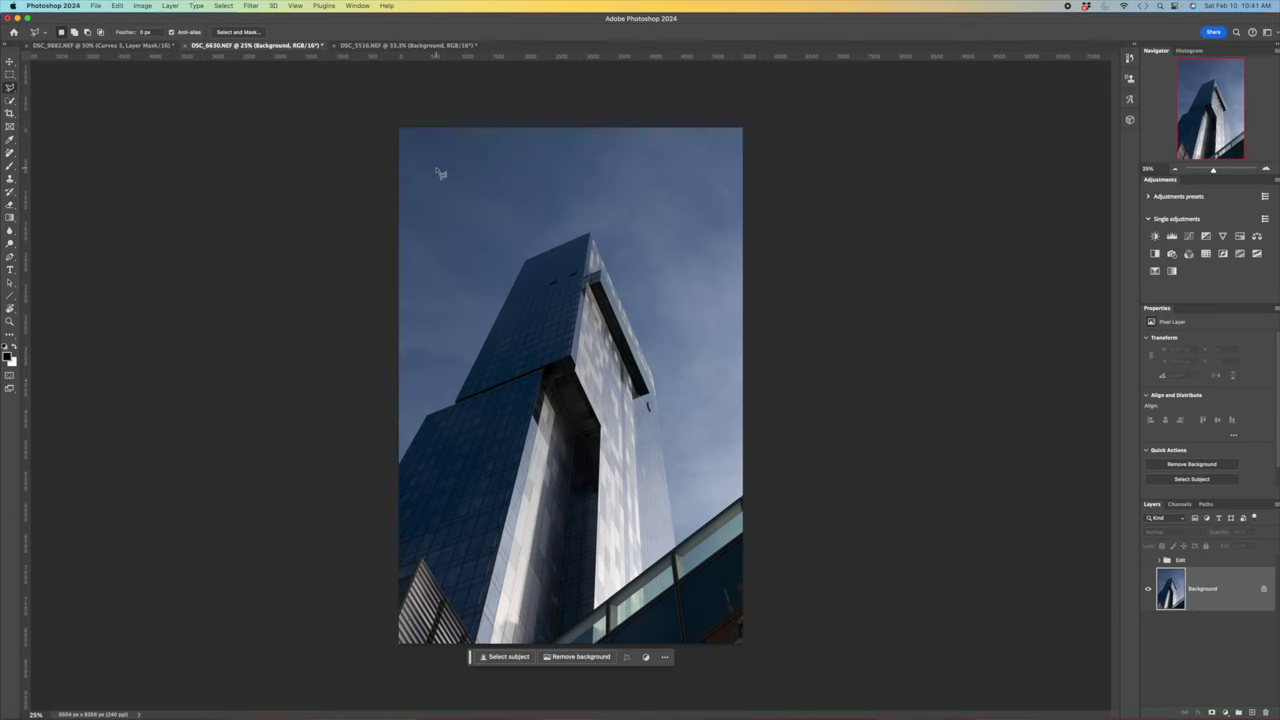
pyautogui.click(437, 168)
pyautogui.click(558, 174)
pyautogui.click(672, 253)
pyautogui.click(695, 186)
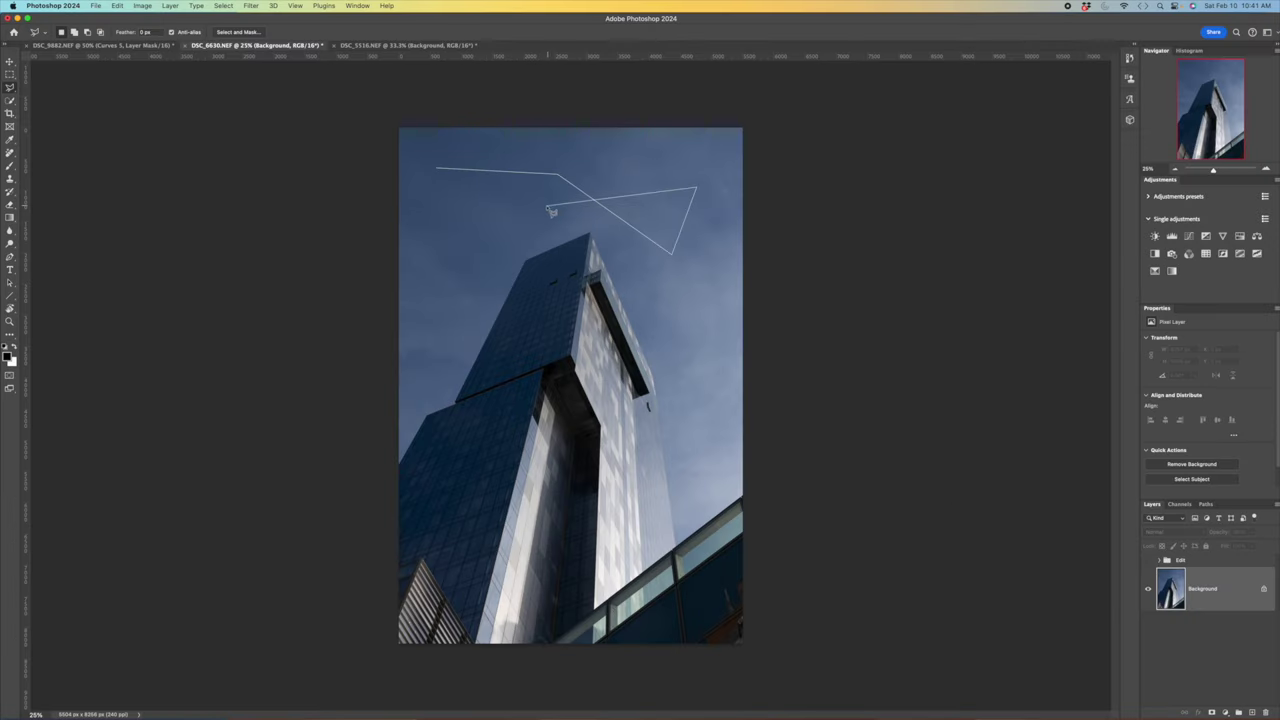
pyautogui.click(498, 209)
pyautogui.click(498, 150)
pyautogui.click(588, 138)
pyautogui.click(641, 209)
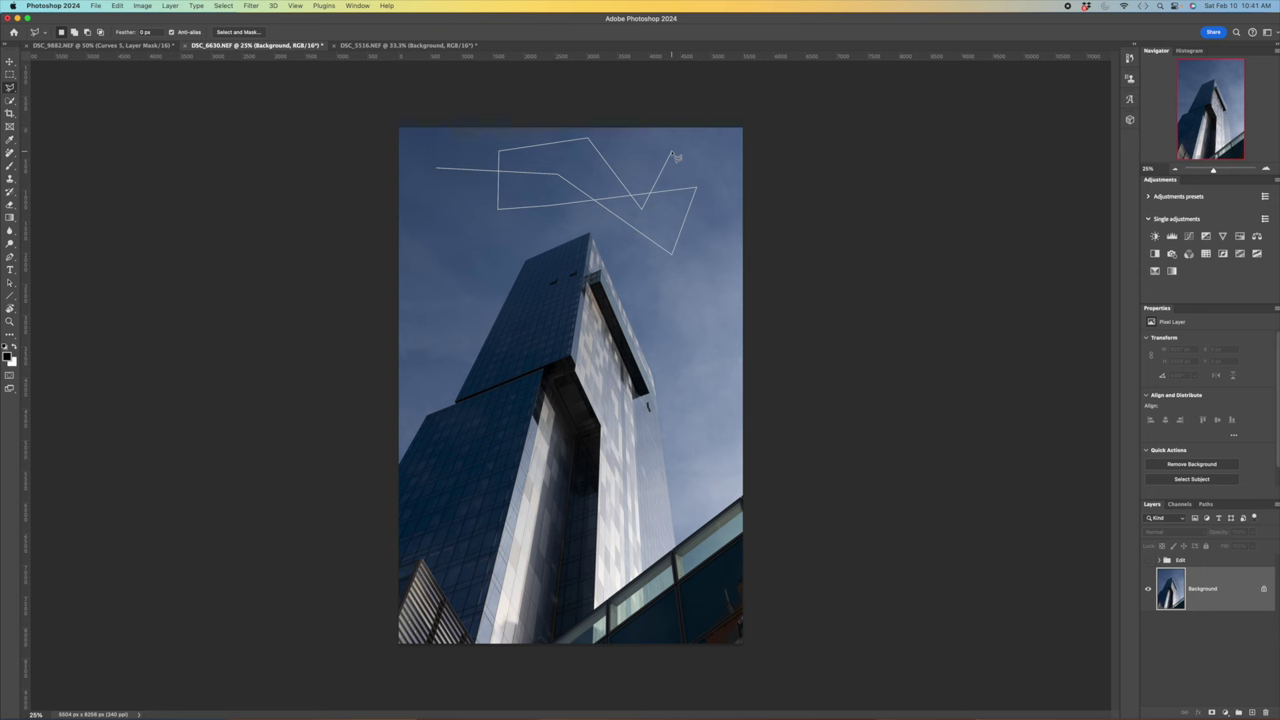
pyautogui.press('Escape')
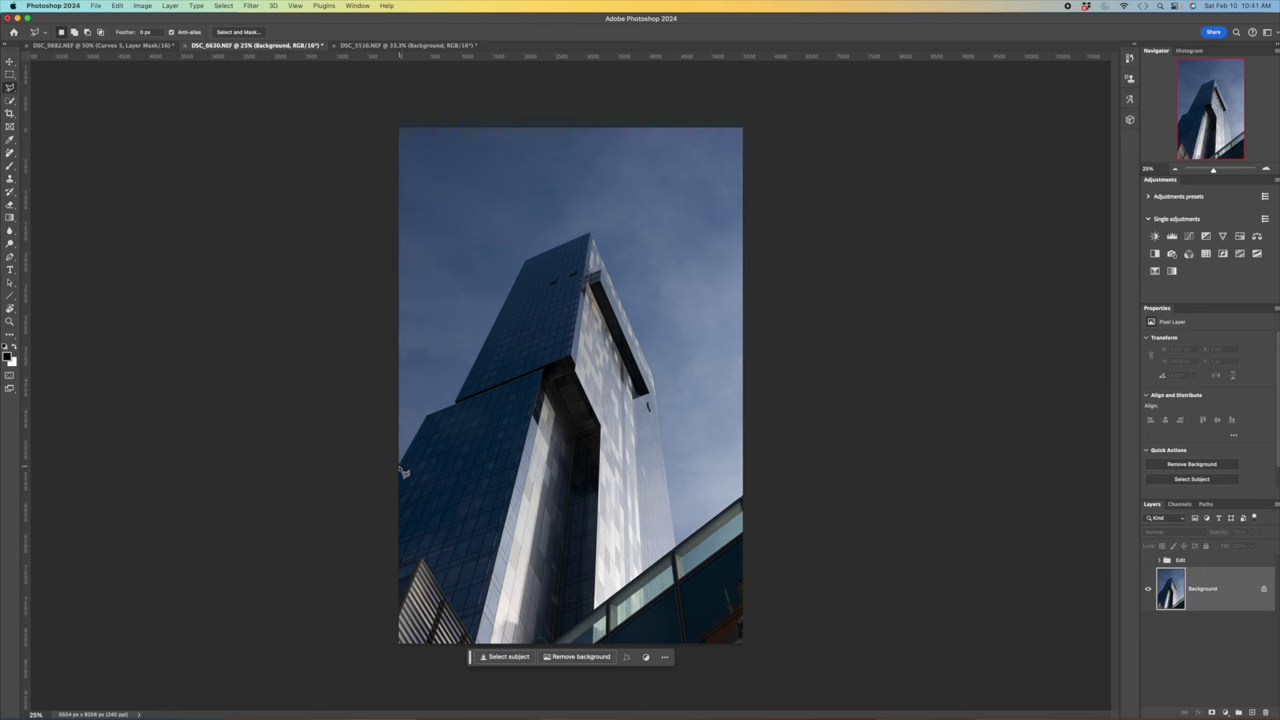
# Select the sky with a closed Polygonal Lasso outline along the building edges and around the outside of the canvas above.
pyautogui.click(401, 467)
pyautogui.click(426, 418)
pyautogui.click(458, 404)
pyautogui.click(528, 259)
pyautogui.click(591, 236)
pyautogui.click(657, 378)
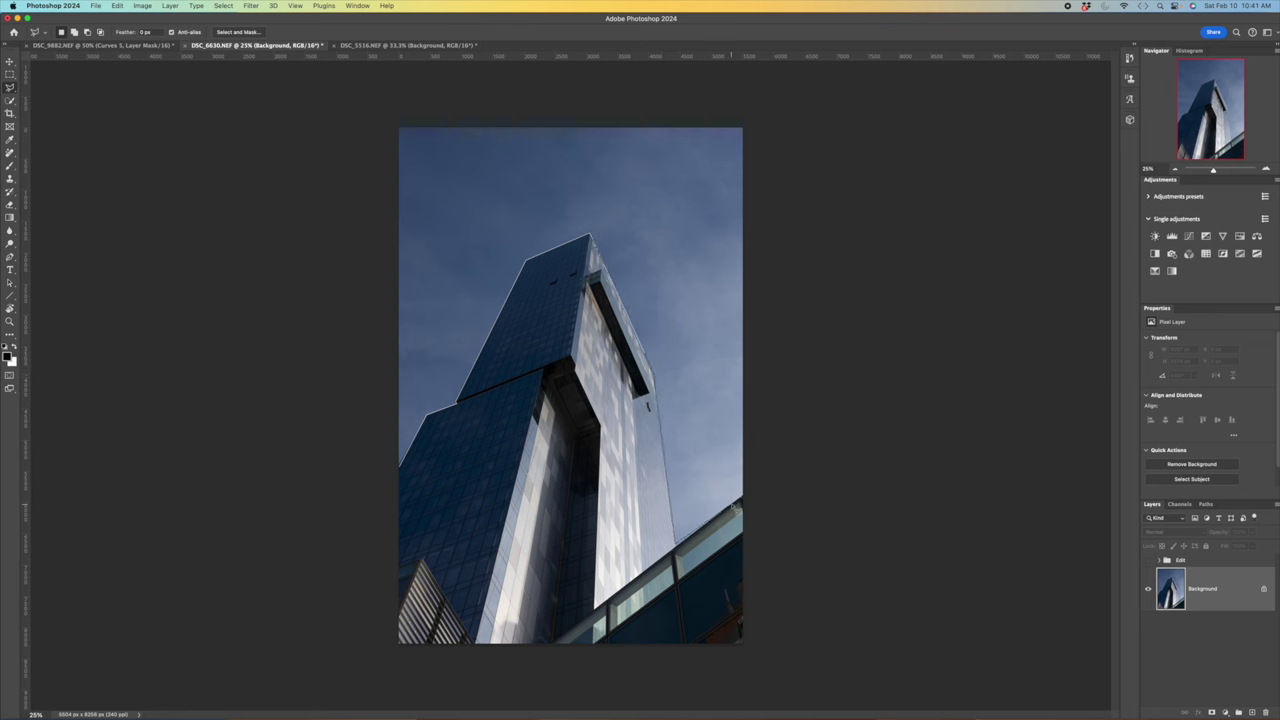
pyautogui.click(745, 494)
pyautogui.click(765, 104)
pyautogui.click(375, 114)
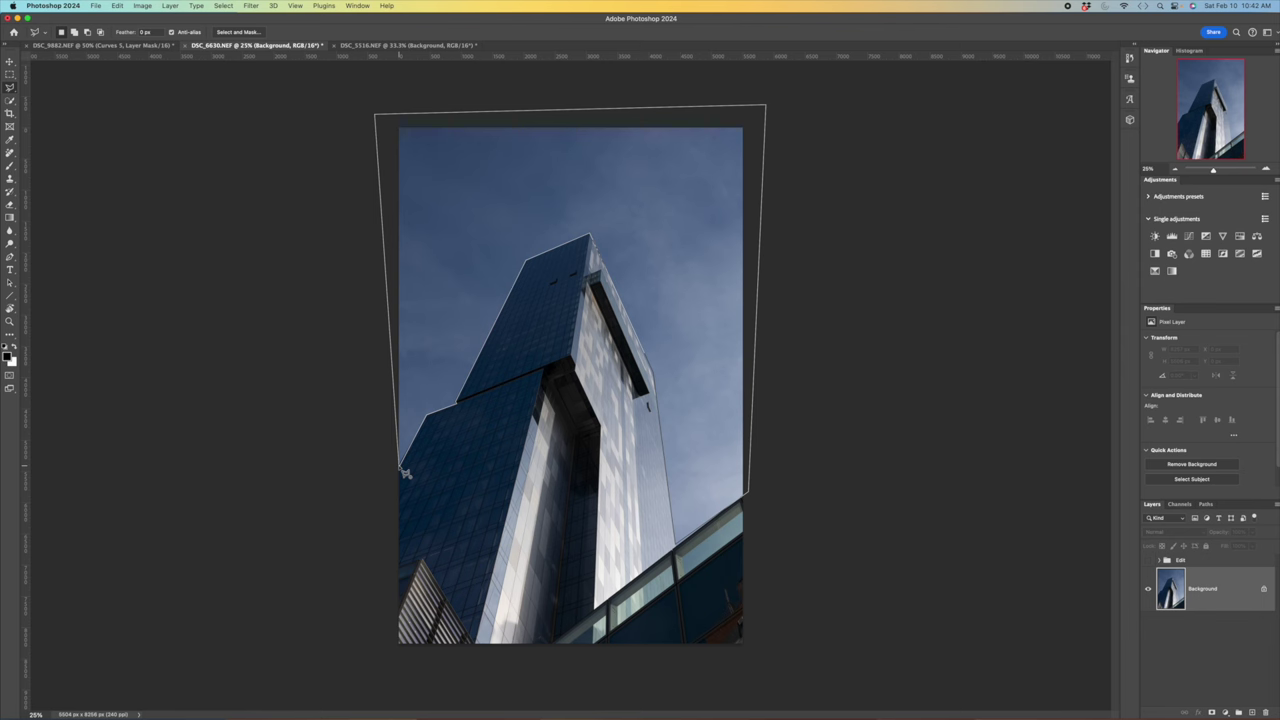
pyautogui.click(398, 464)
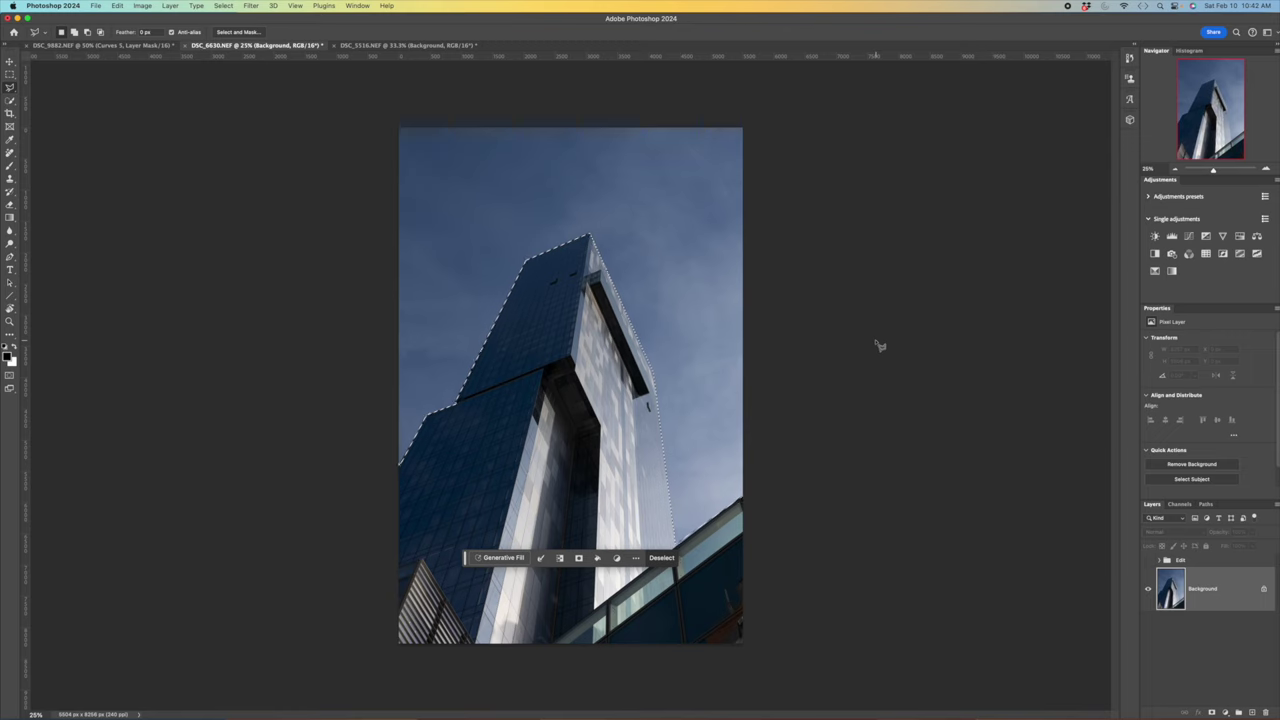
# Examine at 200% how closely the lasso selection follows the tower's left and right edges.
pyautogui.press('super+plus')
pyautogui.press('super+plus')
pyautogui.press('super+plus')
pyautogui.press('super+plus')
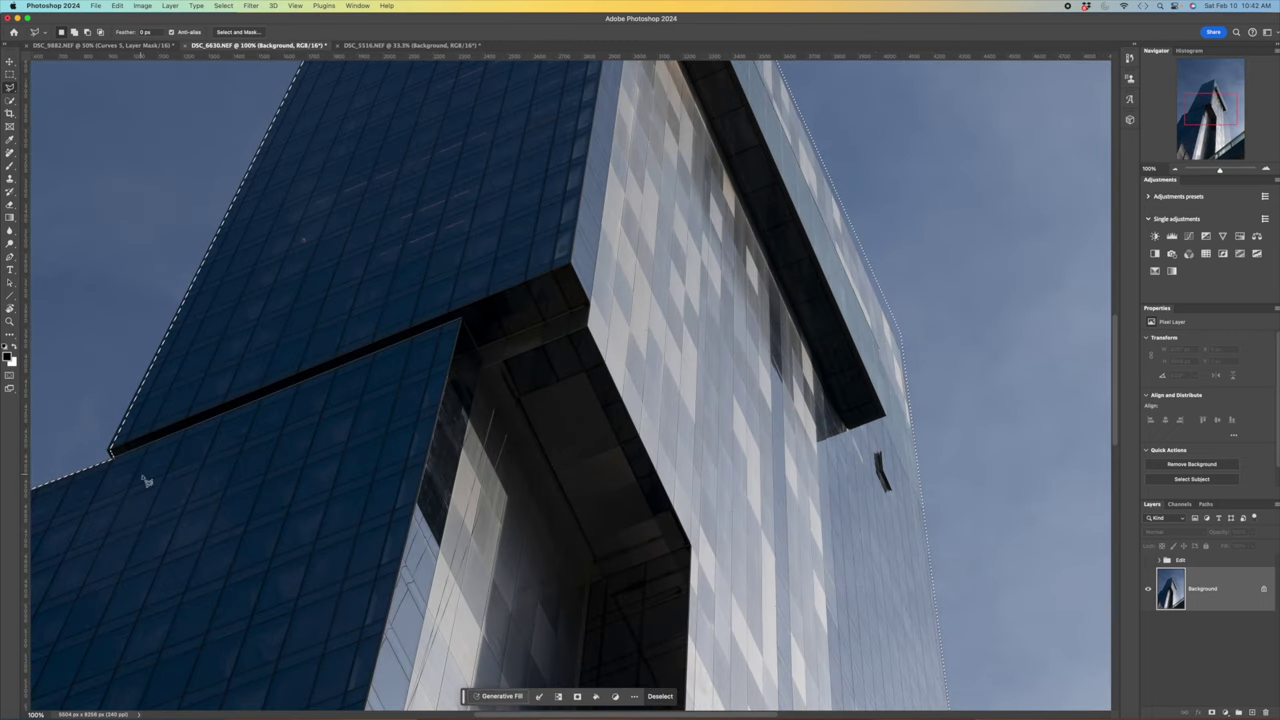
pyautogui.moveTo(145, 480); pyautogui.dragTo(414, 466)
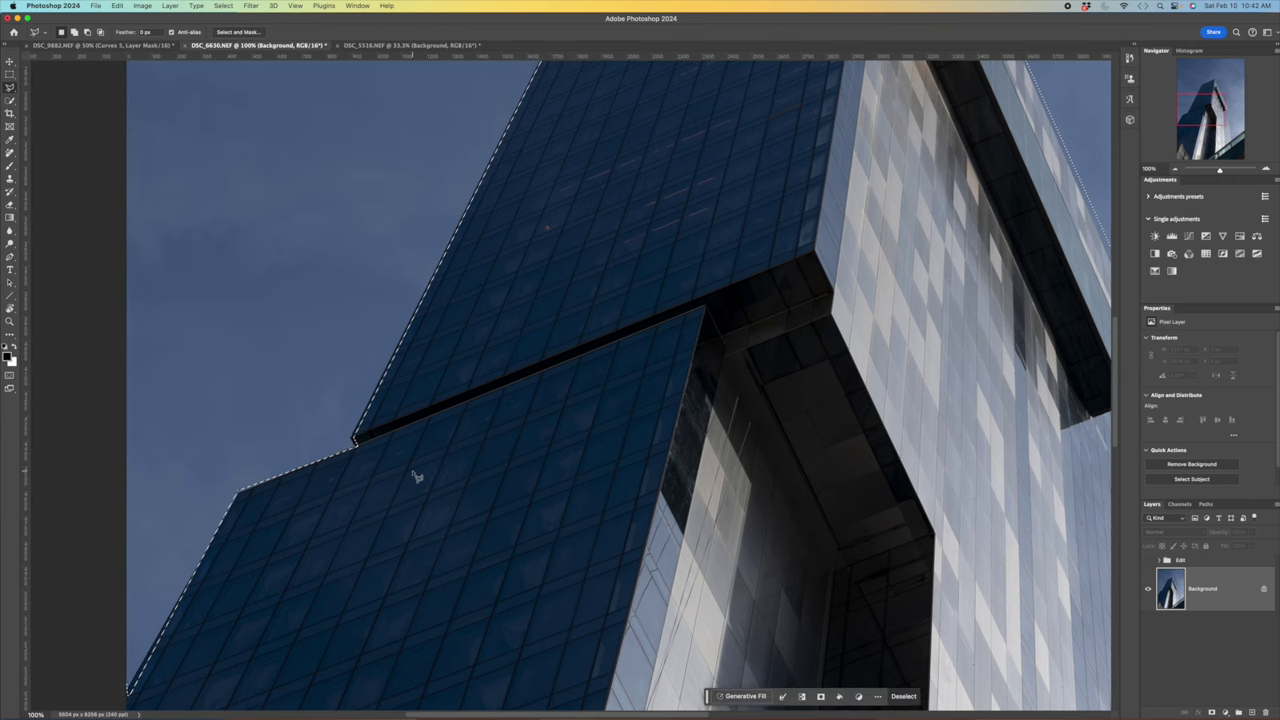
pyautogui.press('super+plus')
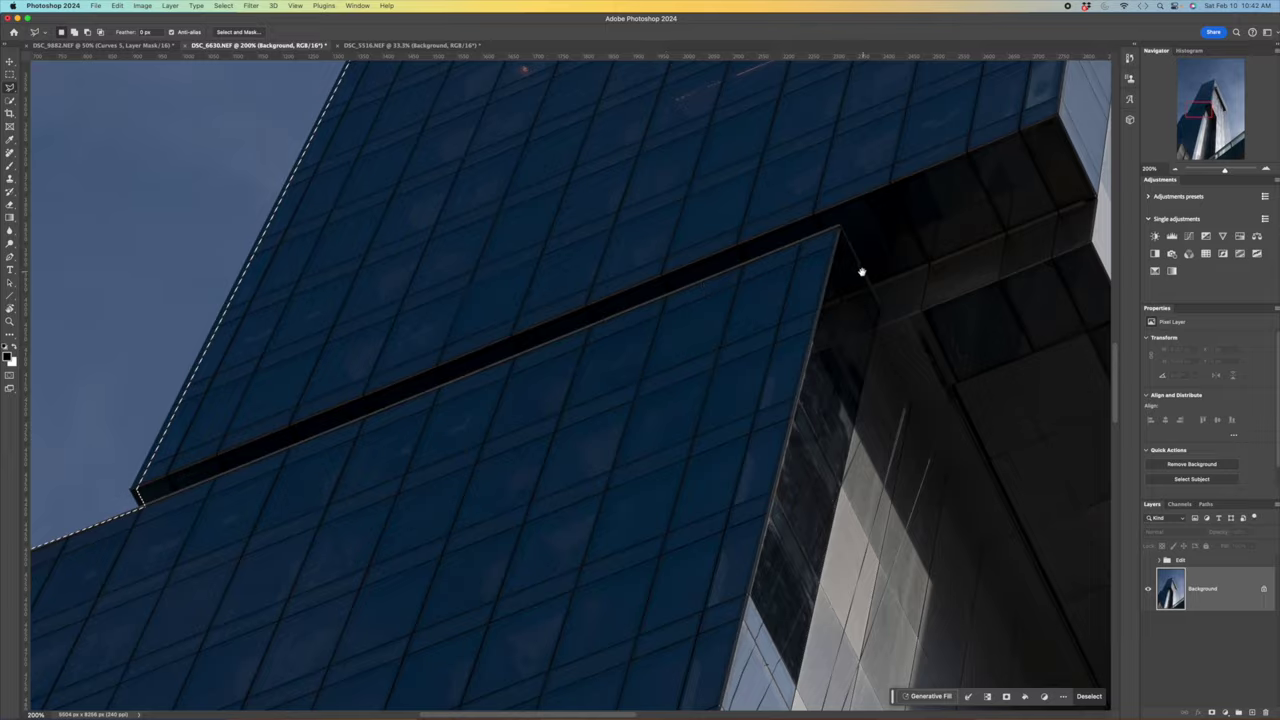
pyautogui.moveTo(861, 271); pyautogui.dragTo(177, 571)
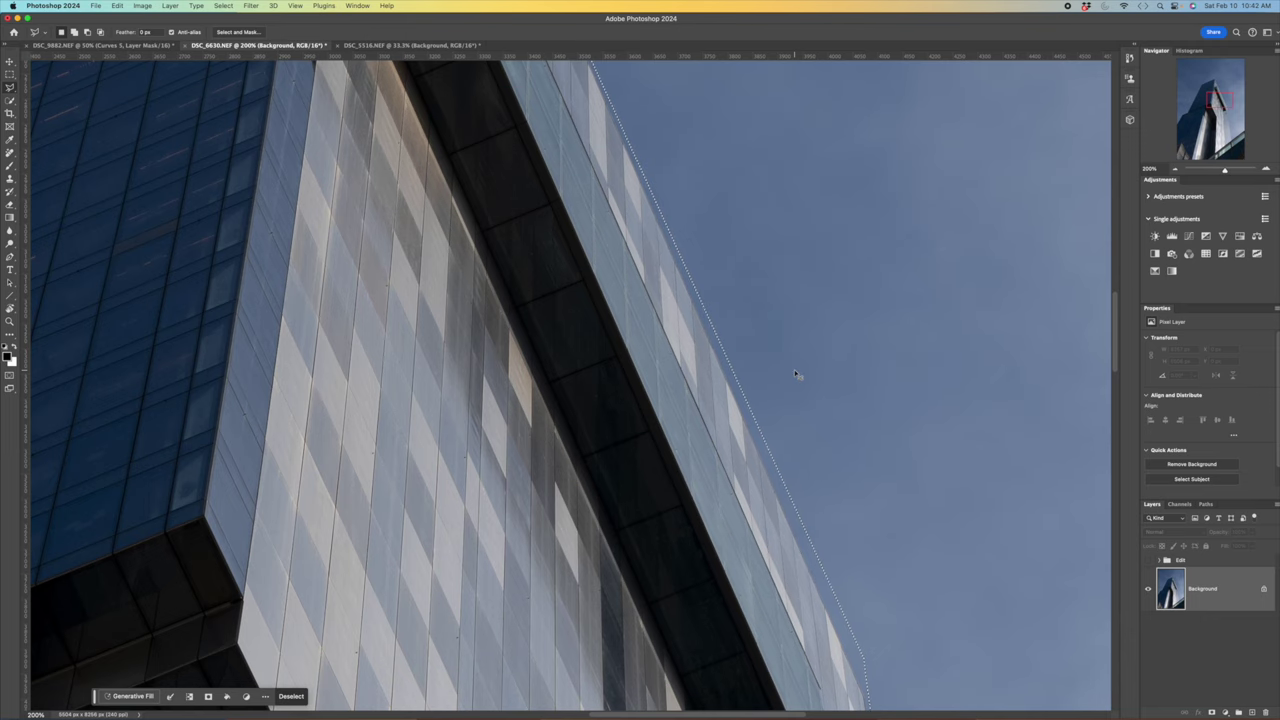
pyautogui.press('super+minus')
pyautogui.press('super+minus')
pyautogui.press('super+minus')
pyautogui.press('super+minus')
pyautogui.press('super+minus')
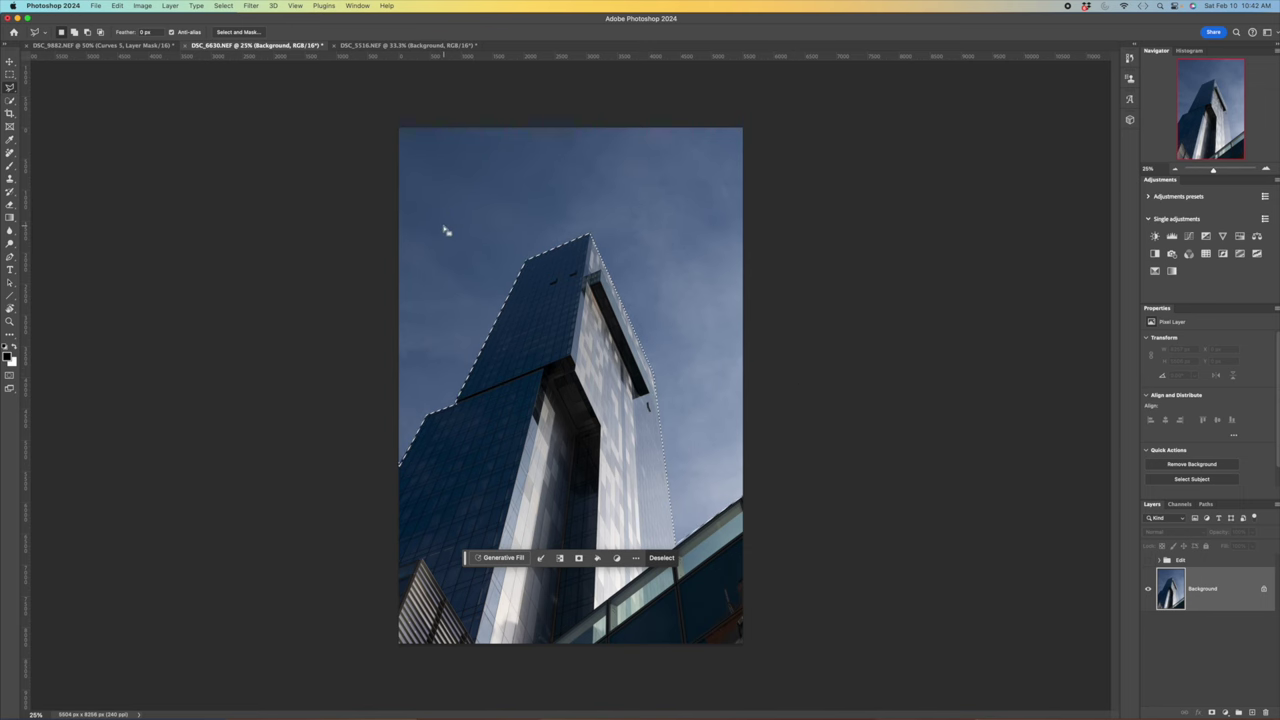
# Deselect the sky and start a new Polygonal Lasso outline where the lower block's sloping edge meets the photo's left border.
pyautogui.press('super+d')
pyautogui.press('super+plus')
pyautogui.press('super+plus')
pyautogui.press('super+plus')
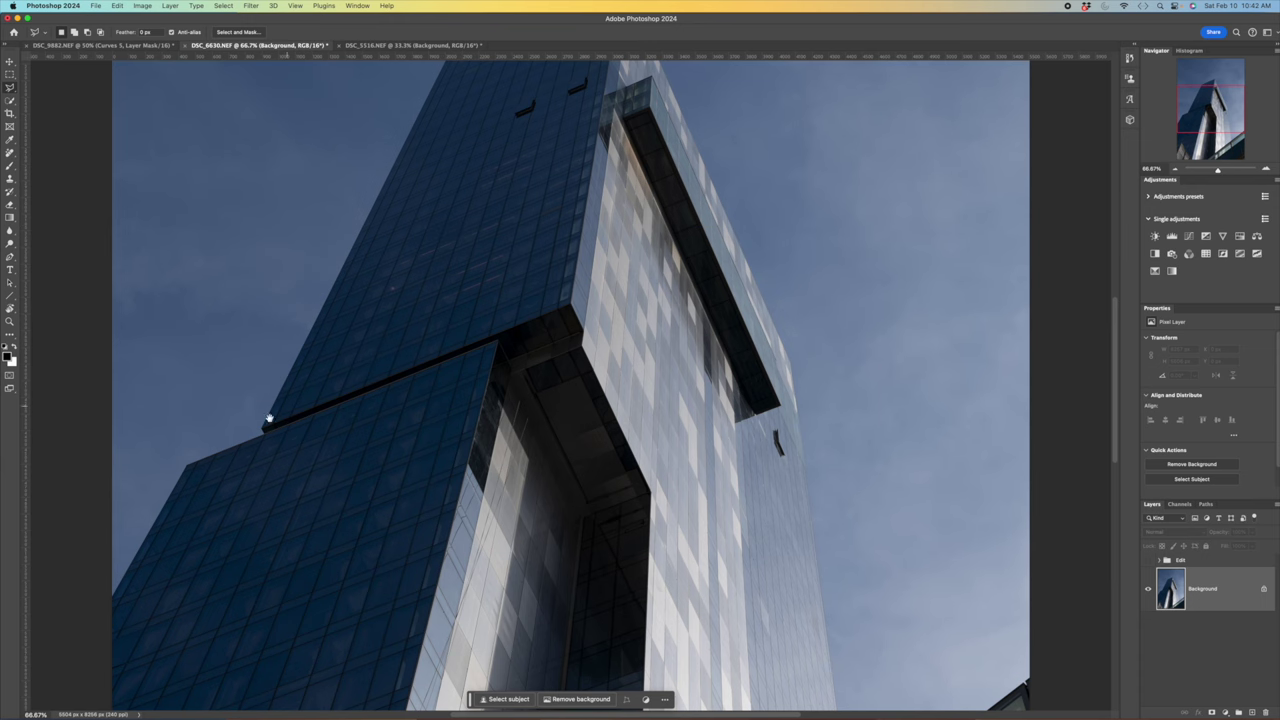
pyautogui.moveTo(176, 463); pyautogui.dragTo(429, 266)
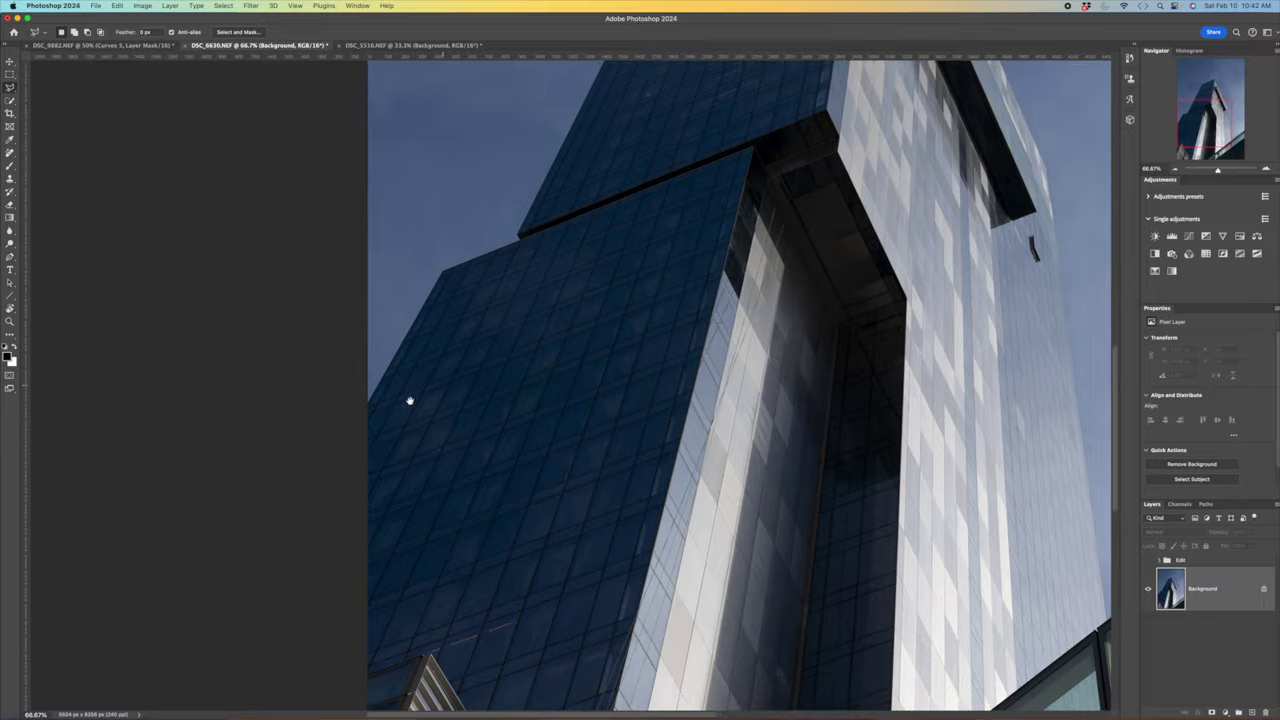
pyautogui.scroll(3, 433, 391)
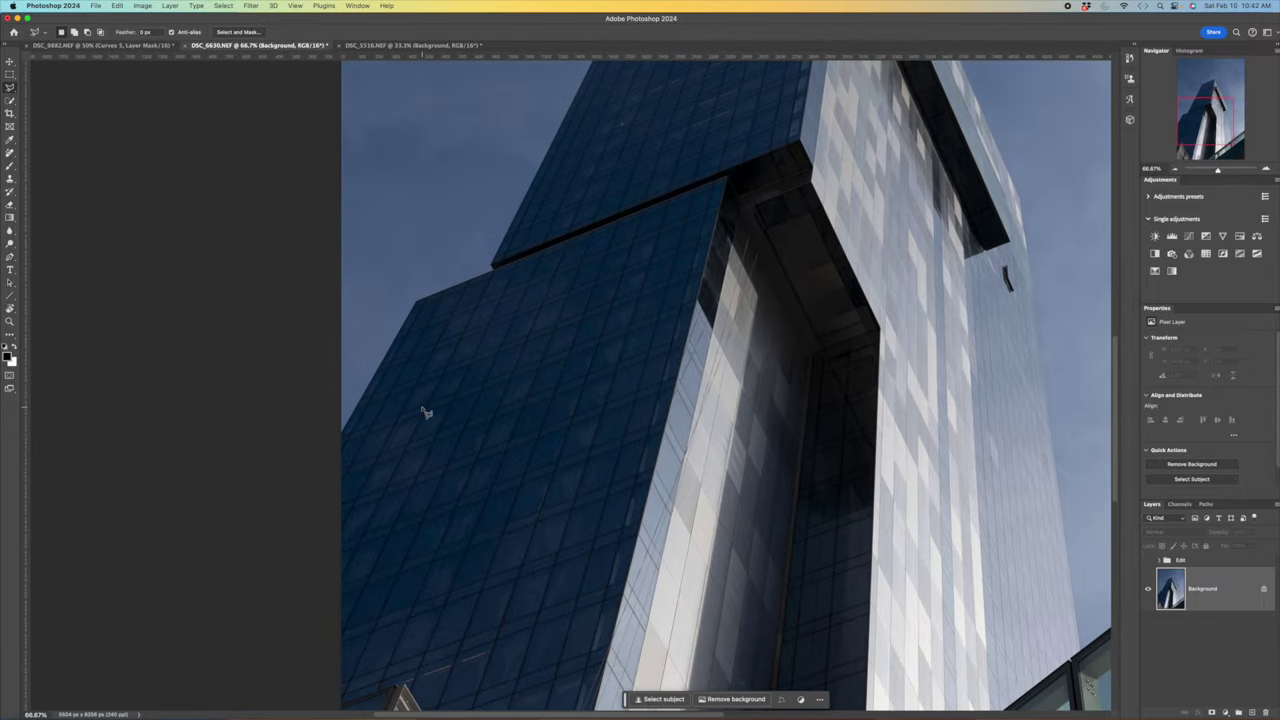
pyautogui.scroll(8, 425, 411)
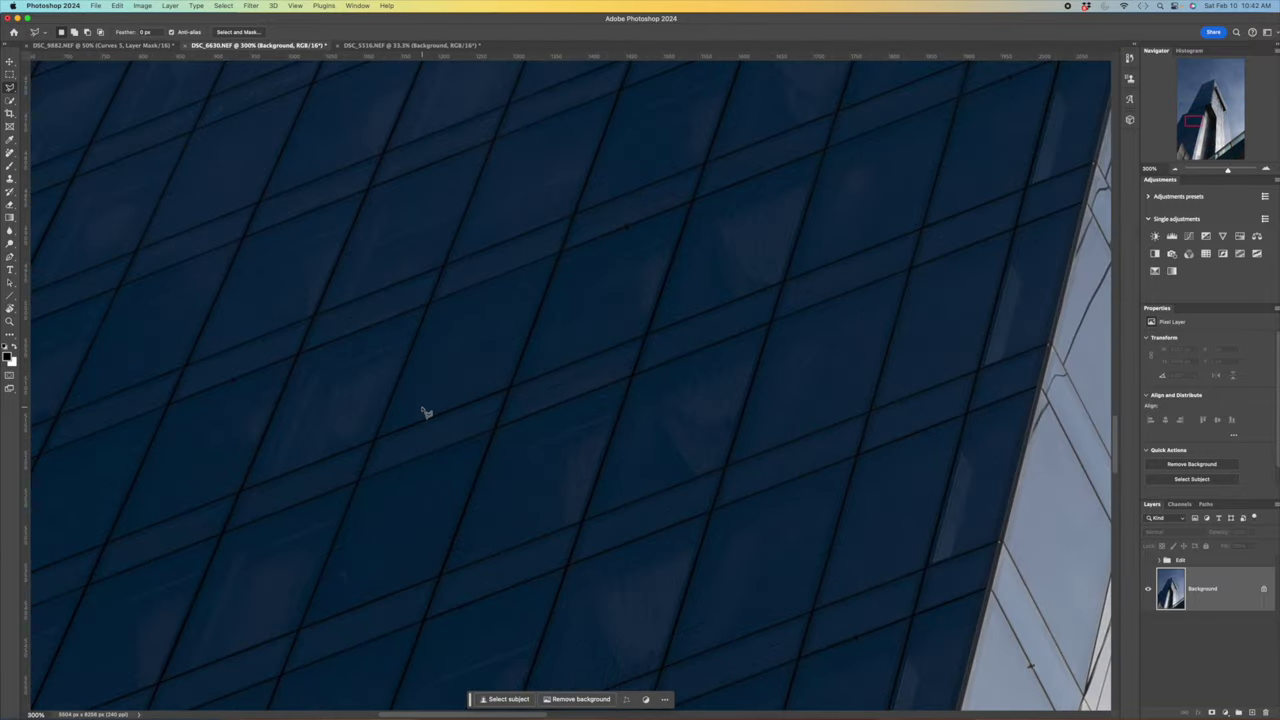
pyautogui.moveTo(319, 407); pyautogui.dragTo(660, 271)
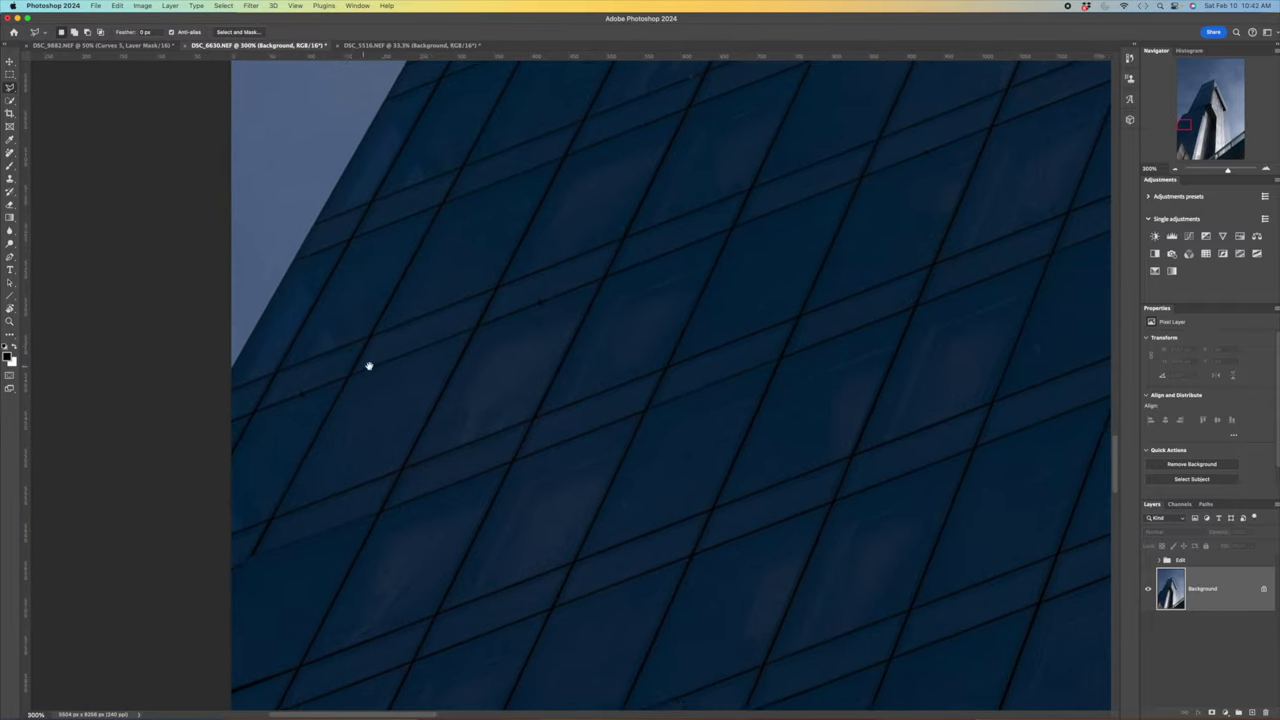
pyautogui.click(245, 372)
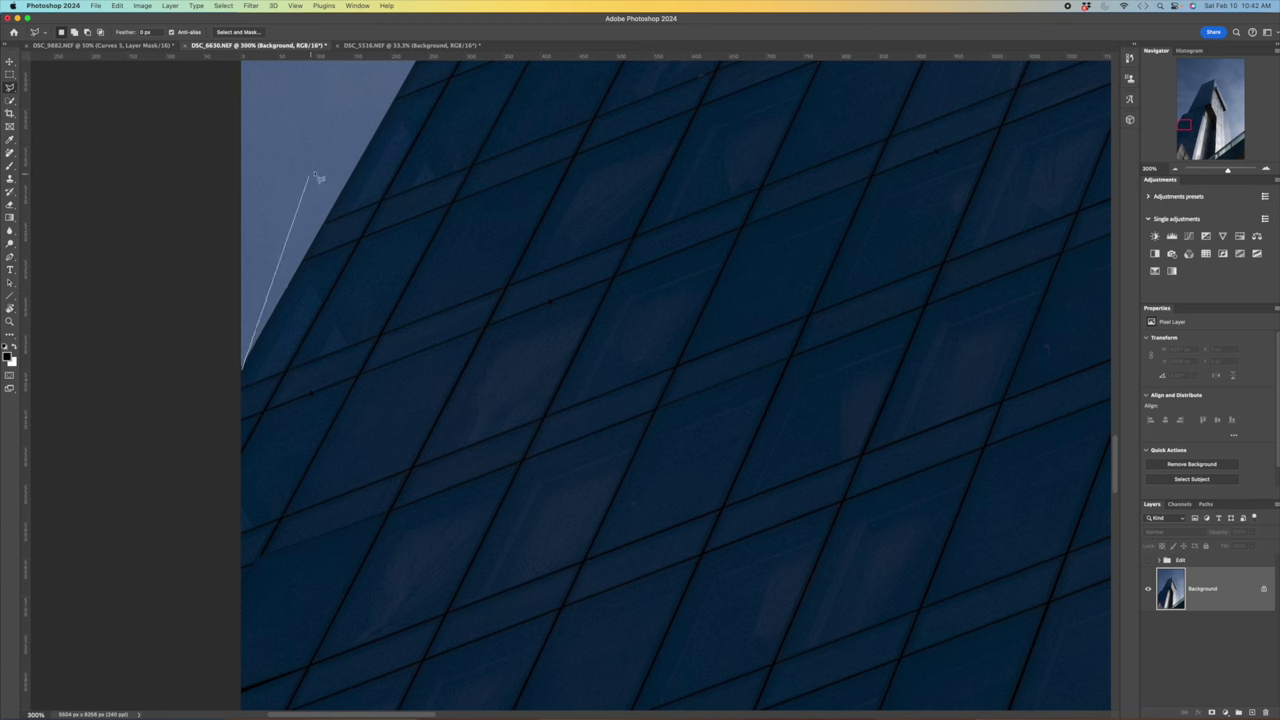
# Trace the lower block's sloping left edge with the lasso up to its roof corner.
pyautogui.moveTo(357, 177)
pyautogui.mouseDown()
pyautogui.moveTo(523, 22)
pyautogui.moveTo(591, 2)
pyautogui.moveTo(540, 154)
pyautogui.mouseUp()
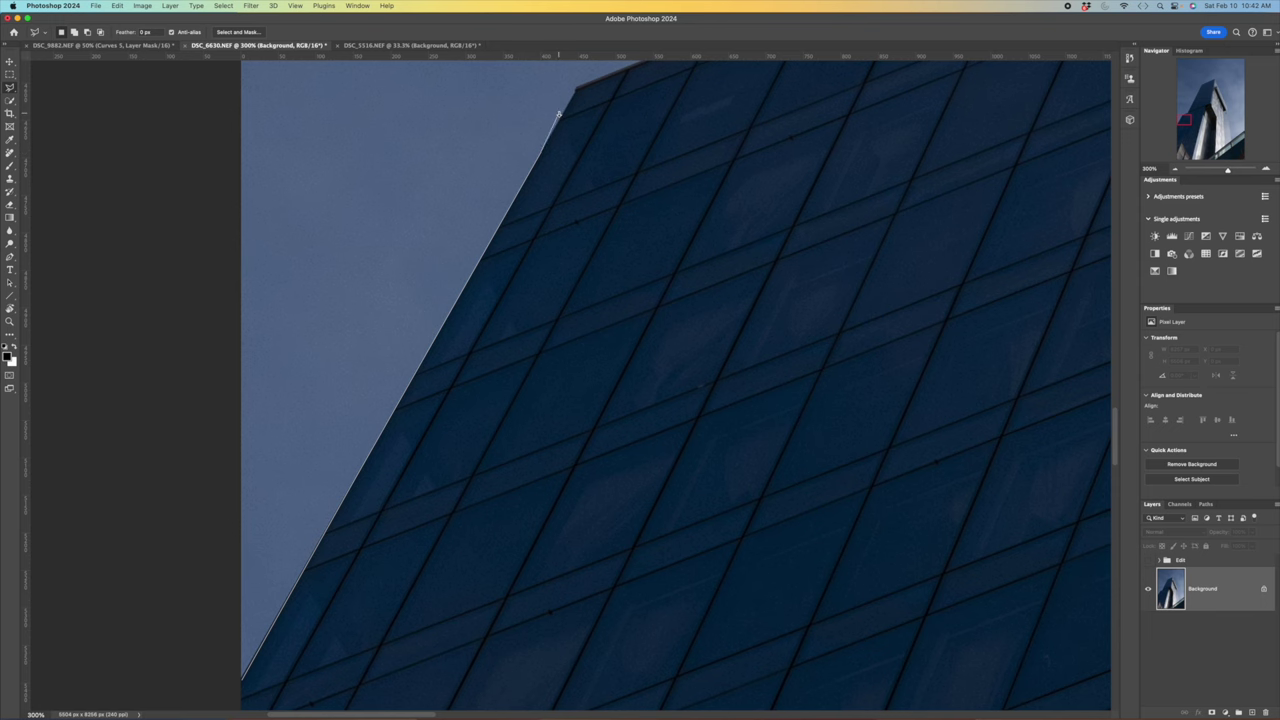
pyautogui.scroll(1, 558, 114)
pyautogui.moveTo(558, 114); pyautogui.dragTo(579, 83)
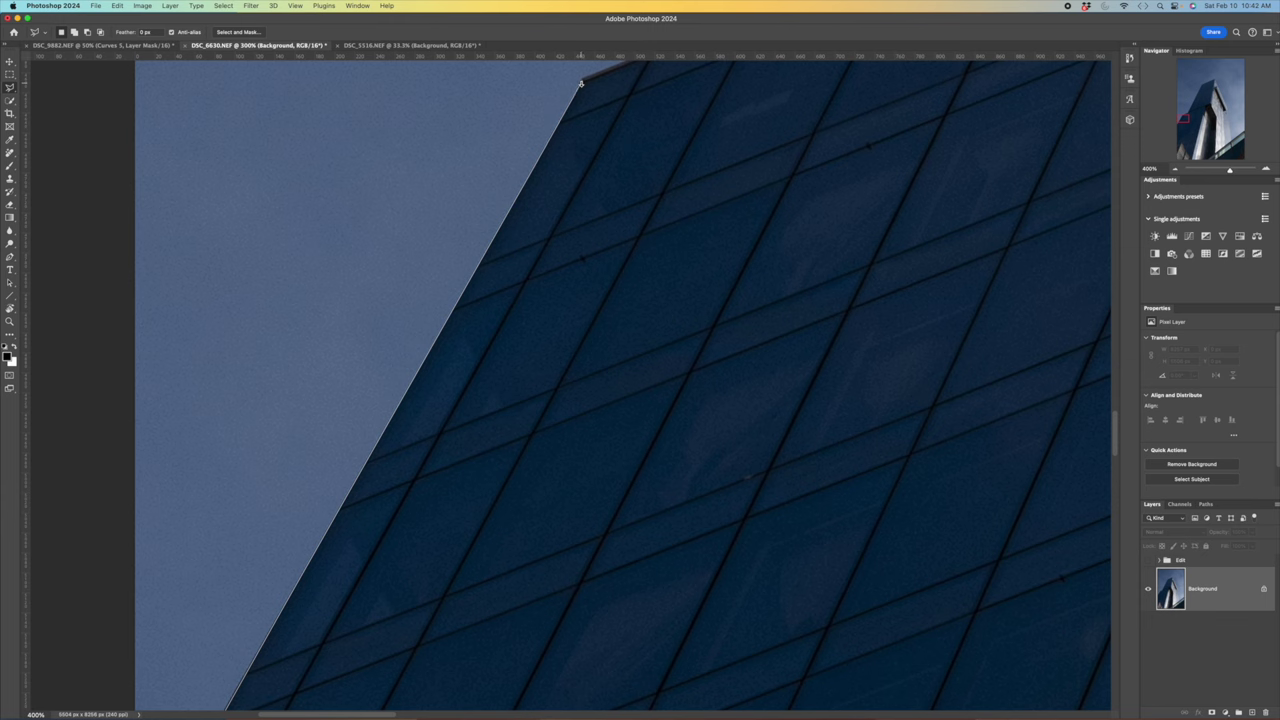
pyautogui.click(581, 76)
# Continue the lasso outline along the lower block's roofline and around the dark notch beneath the upper tower.
pyautogui.scroll(3, 590, 75)
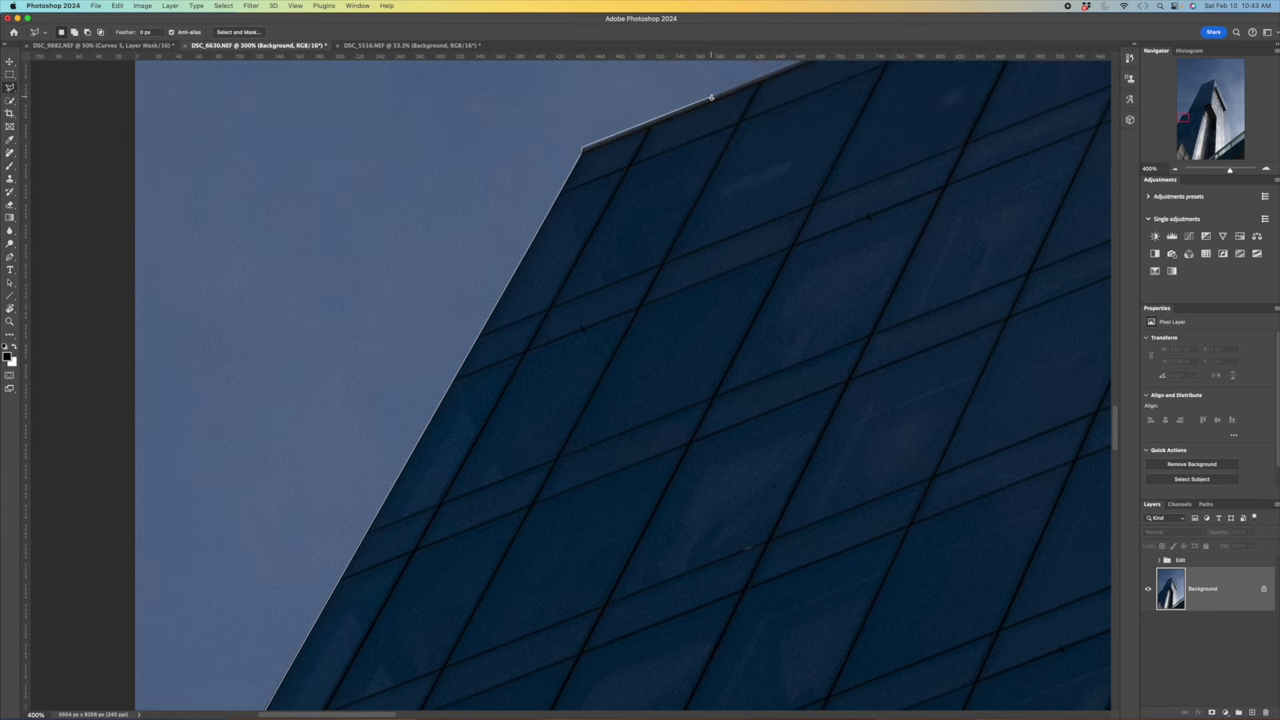
pyautogui.scroll(5, 711, 97)
pyautogui.hscroll(3, 800, 130)
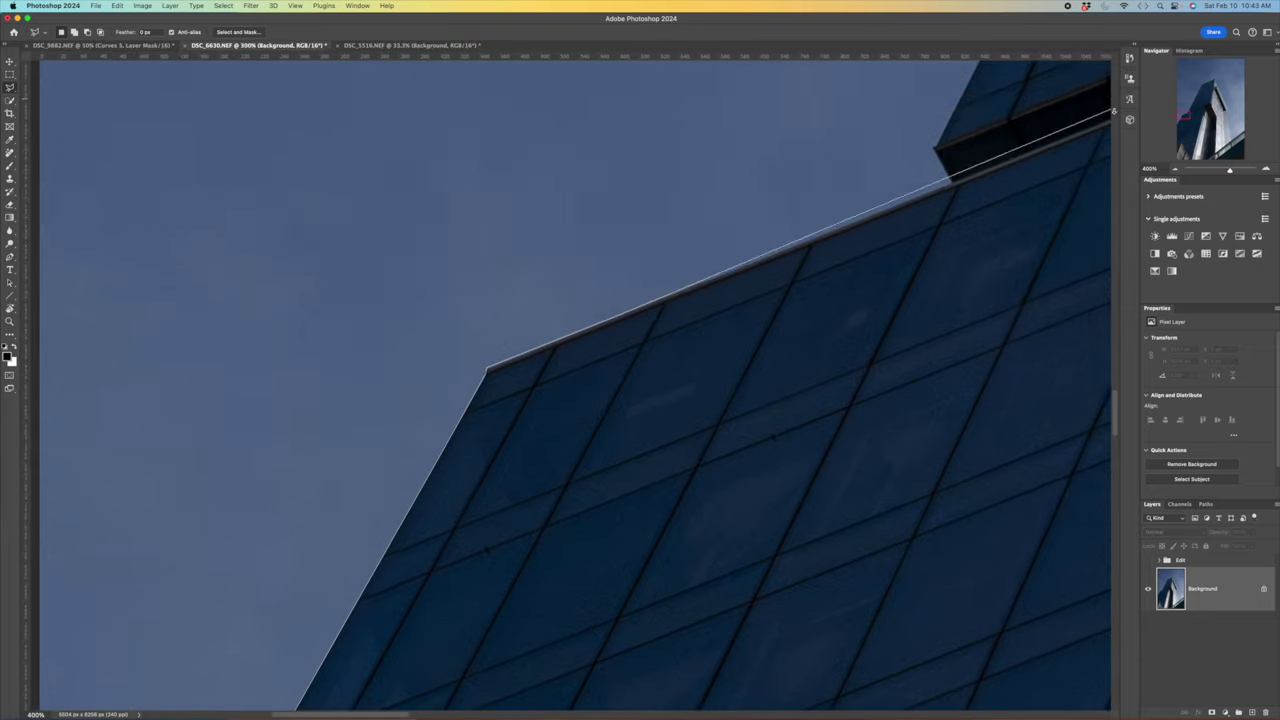
pyautogui.click(939, 184)
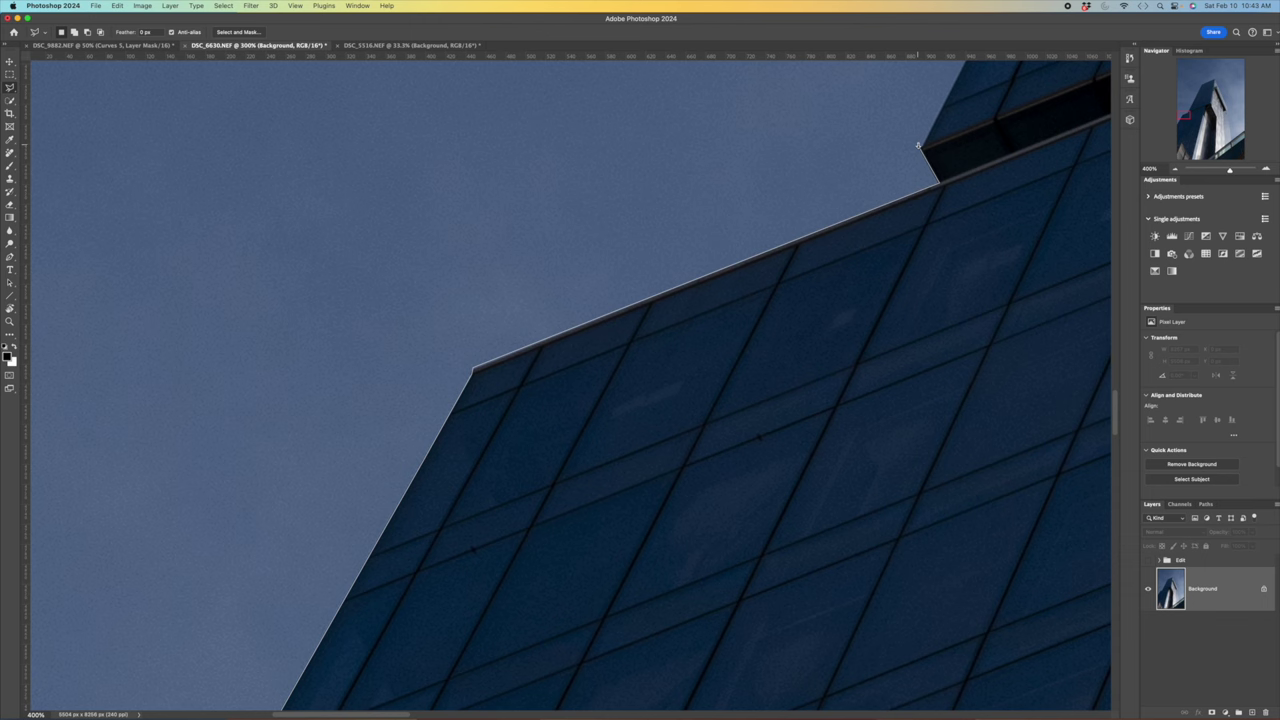
pyautogui.click(920, 148)
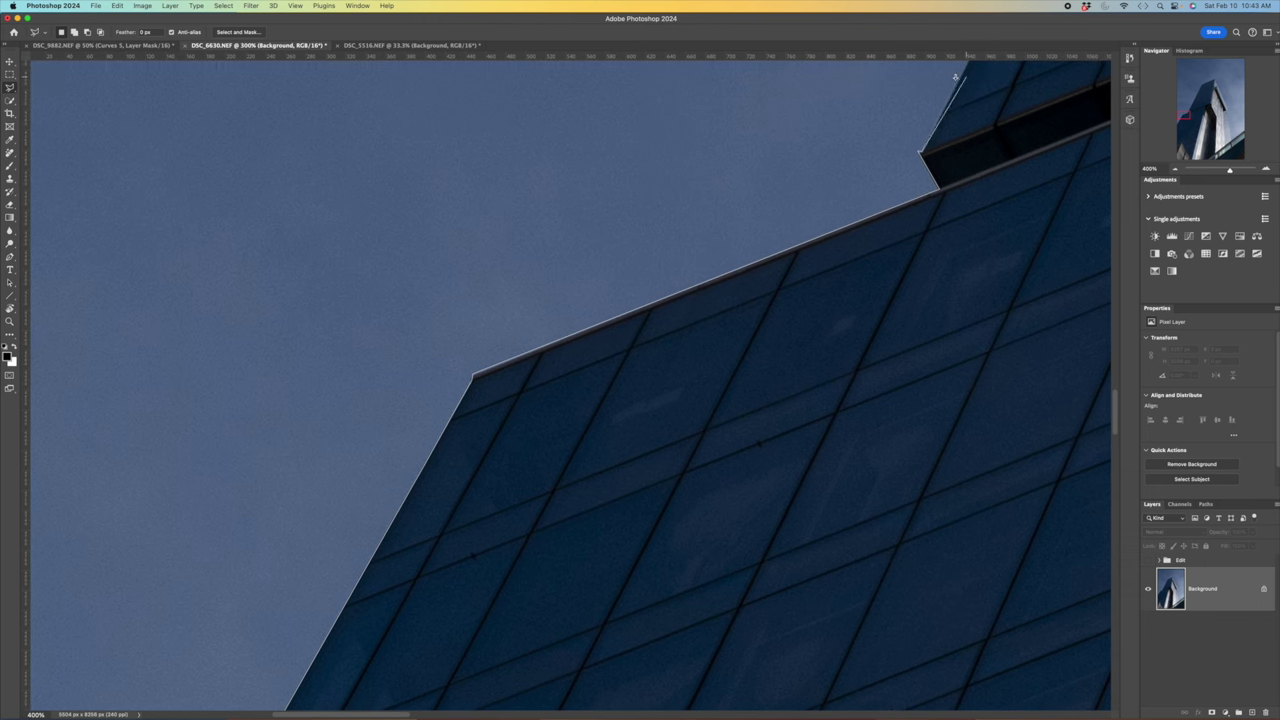
# Trace the upper tower's left edge with lasso points from the notch up to the tower's left roof corner.
pyautogui.scroll(5, 961, 75)
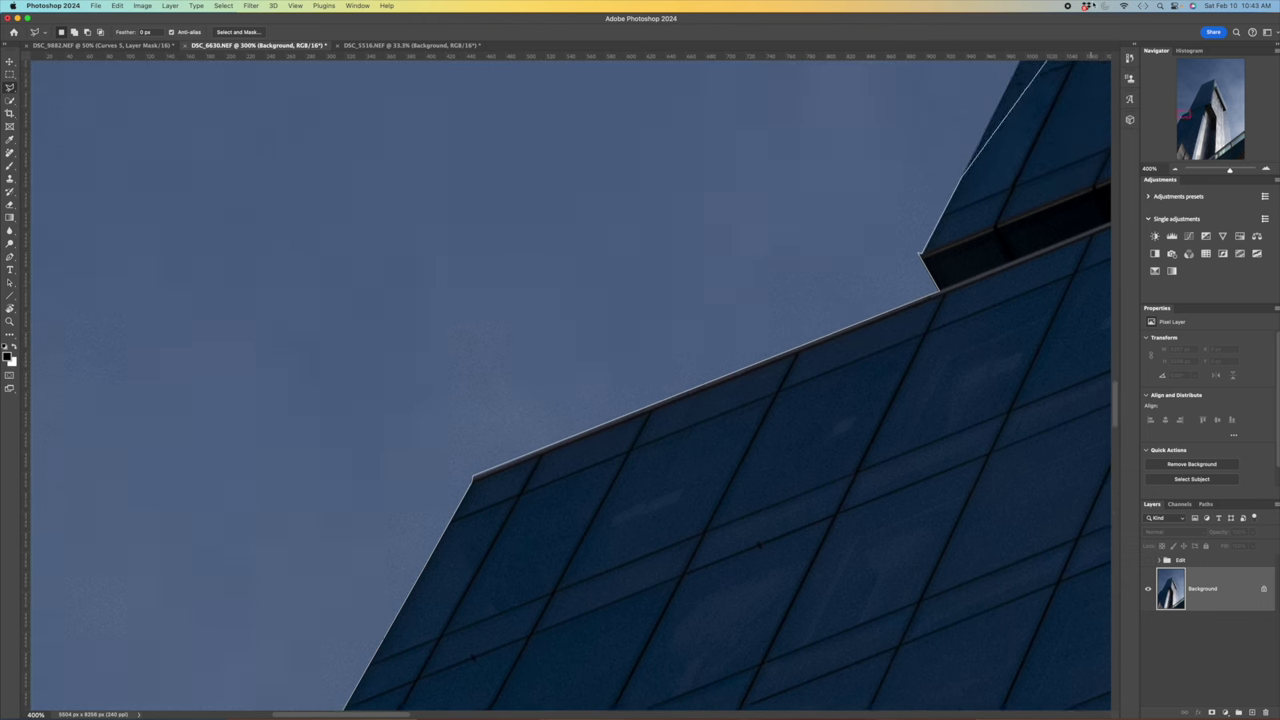
pyautogui.hscroll(4, 961, 75)
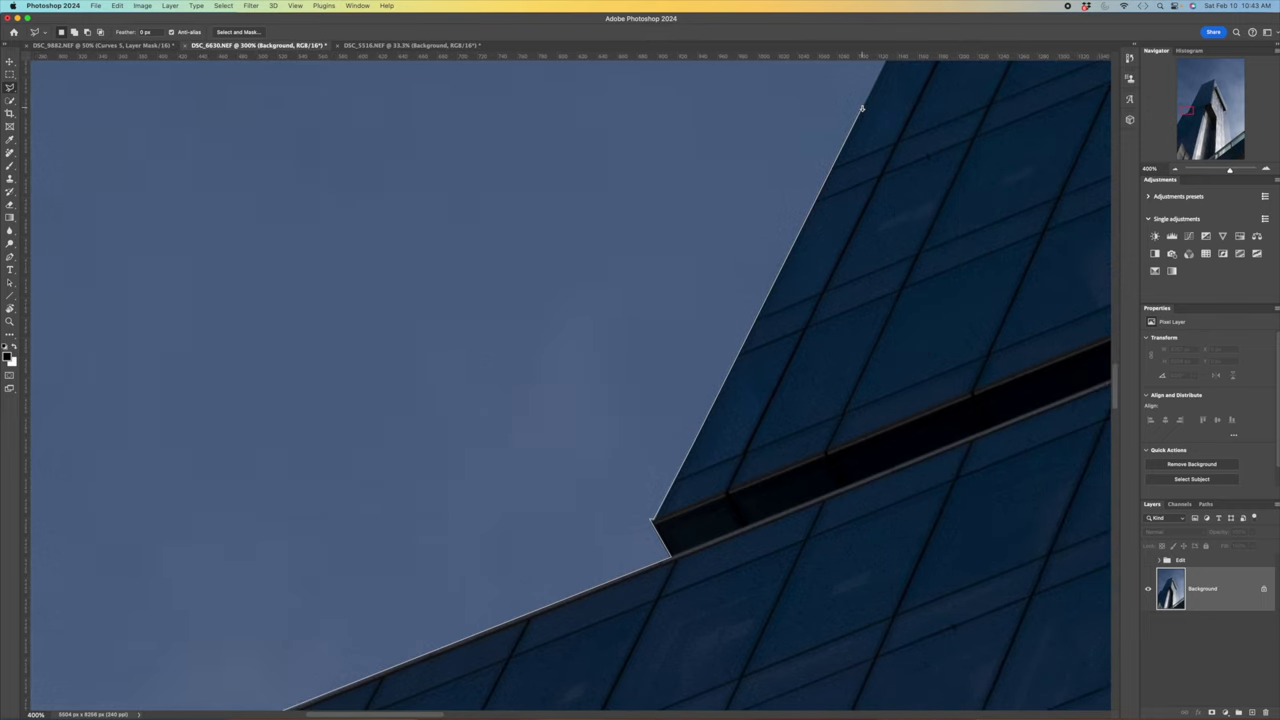
pyautogui.scroll(10, 861, 108)
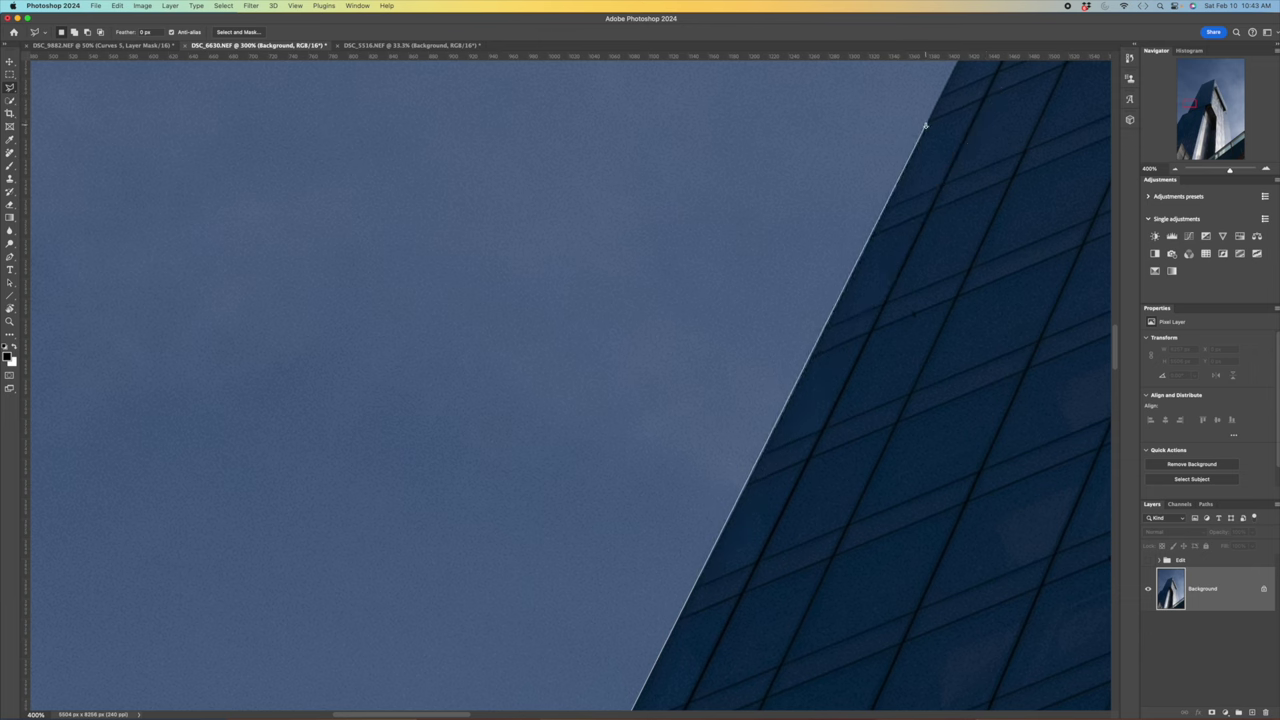
pyautogui.click(924, 122)
pyautogui.scroll(-5, 943, 103)
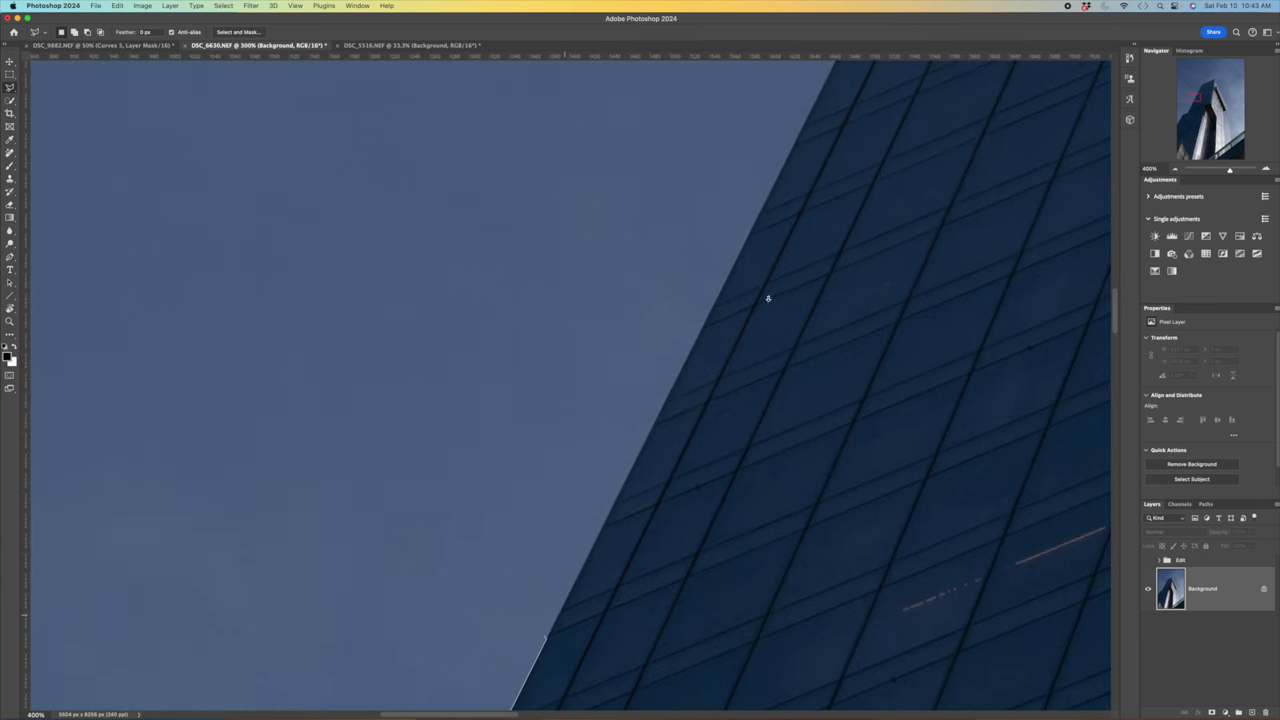
pyautogui.moveTo(844, 187)
pyautogui.mouseDown()
pyautogui.moveTo(687, 480)
pyautogui.moveTo(654, 571)
pyautogui.mouseUp()
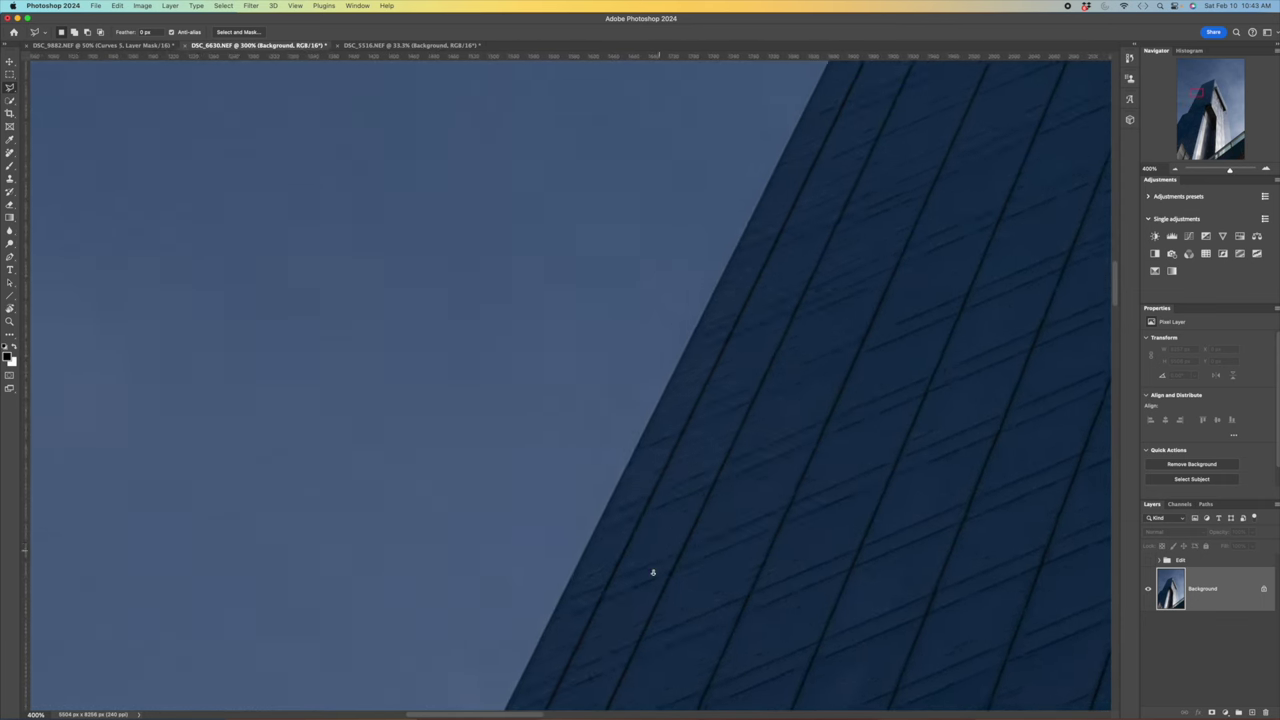
pyautogui.click(800, 137)
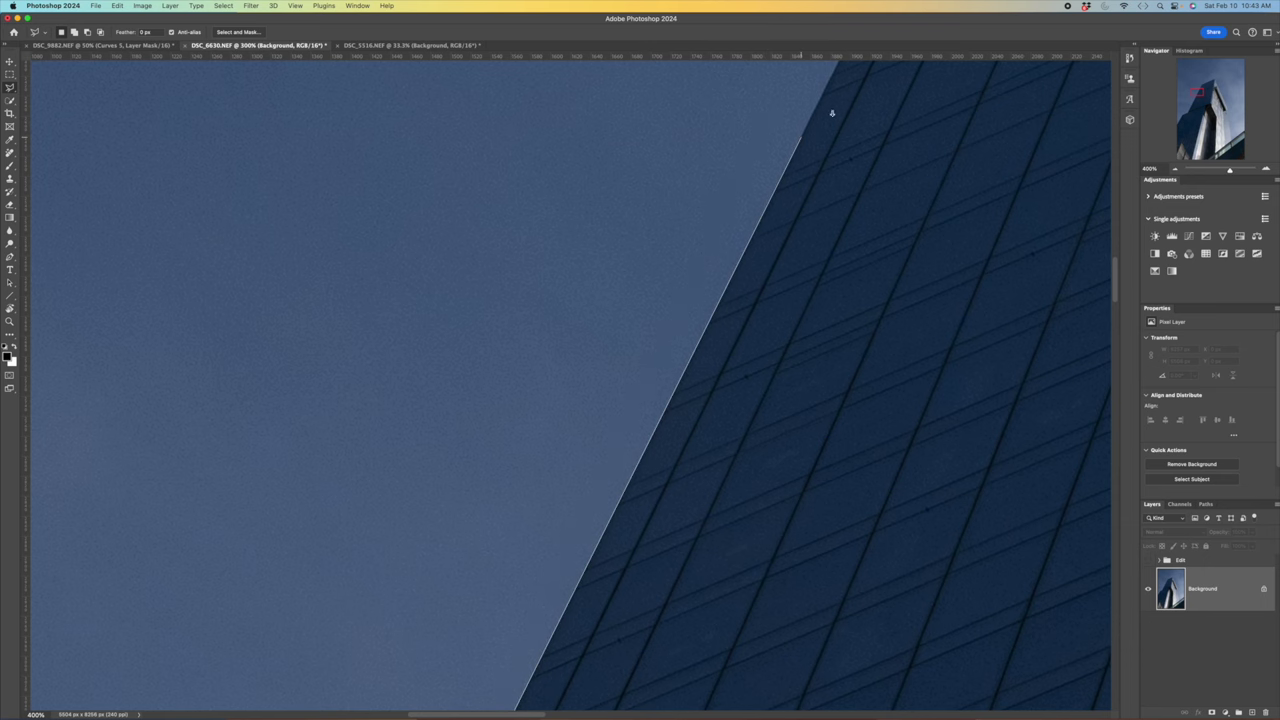
pyautogui.scroll(5, 714, 434)
pyautogui.click(779, 236)
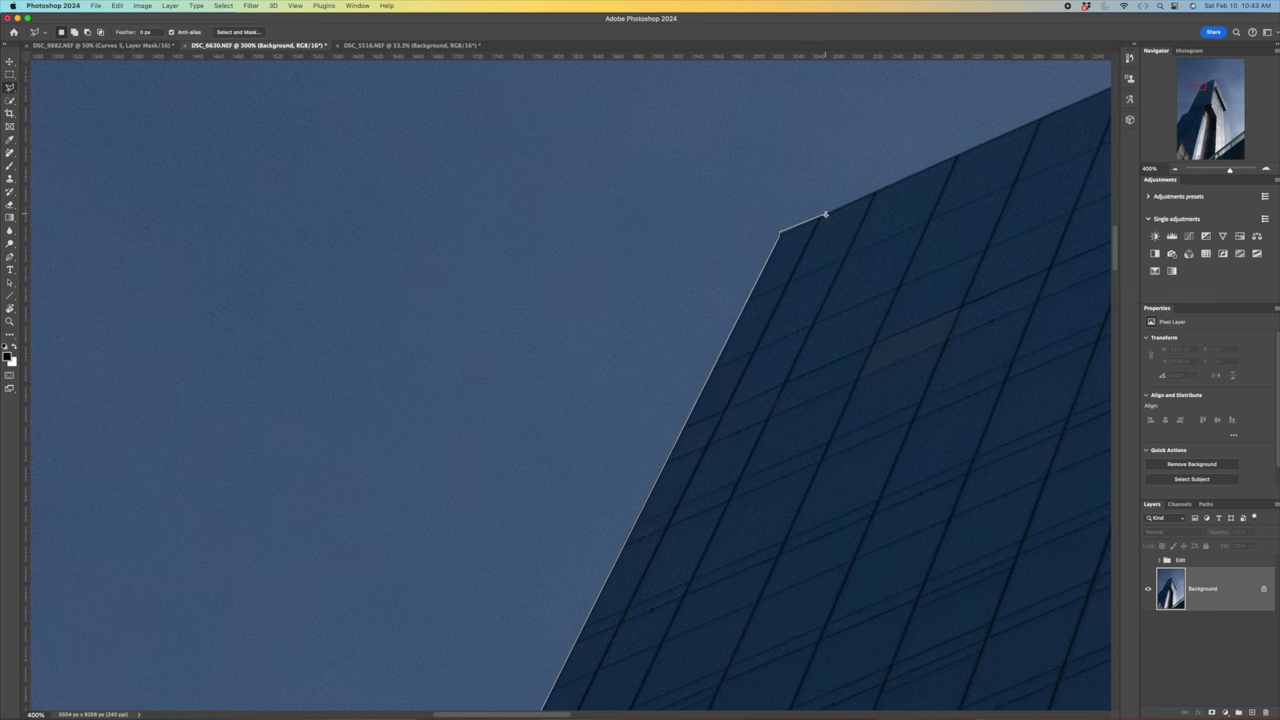
# Extend the lasso outline along the sloping roofline to the tower's apex, removing the misplaced point set in the sky.
pyautogui.moveTo(1275, 100)
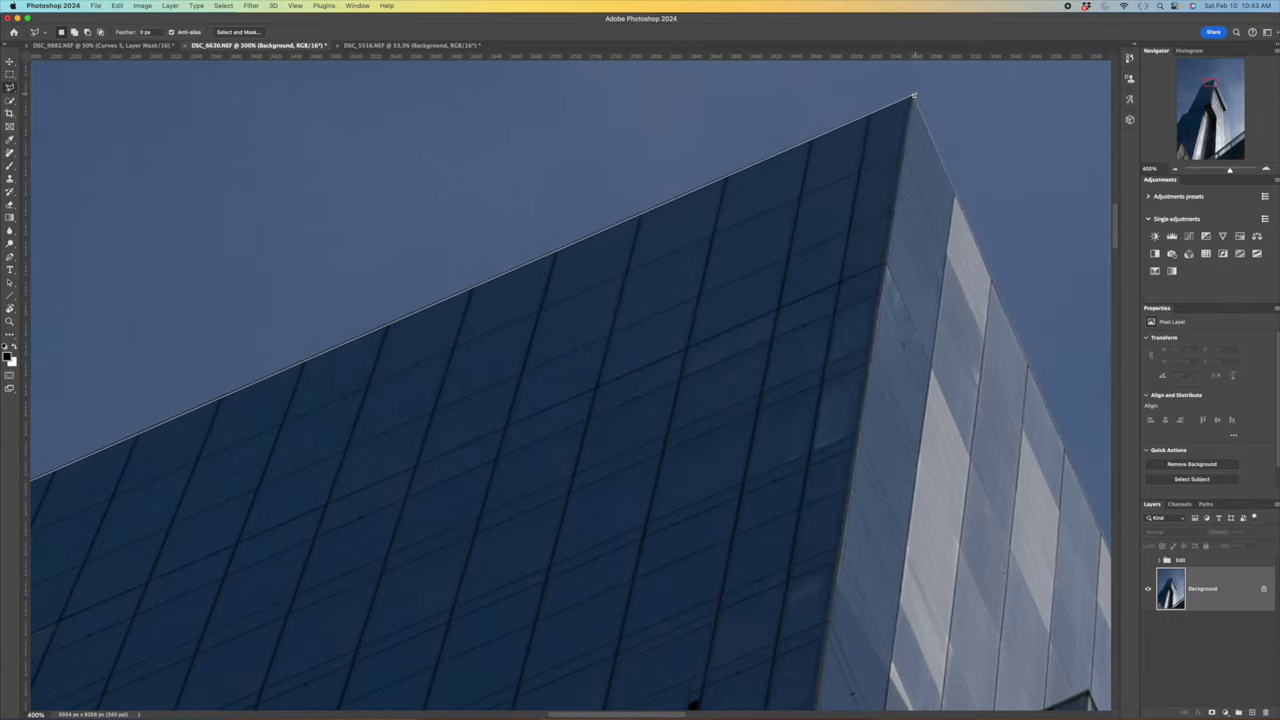
pyautogui.click(913, 97)
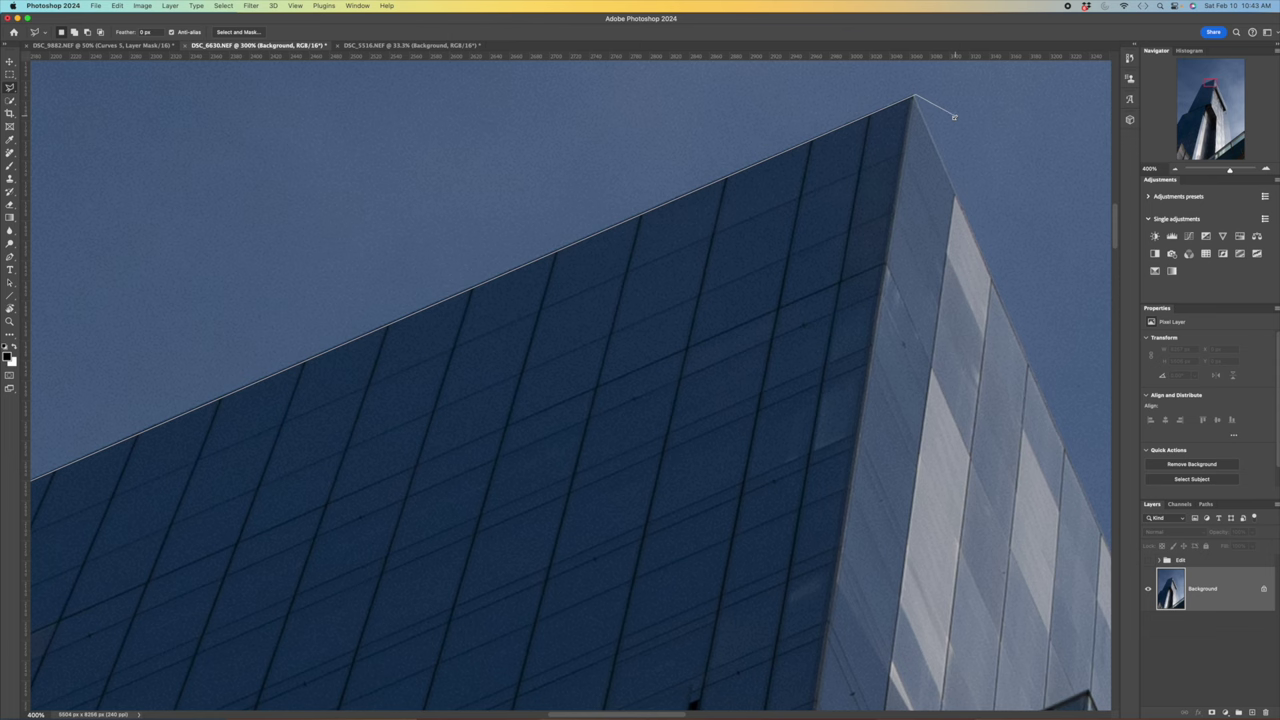
pyautogui.press('BackSpace')
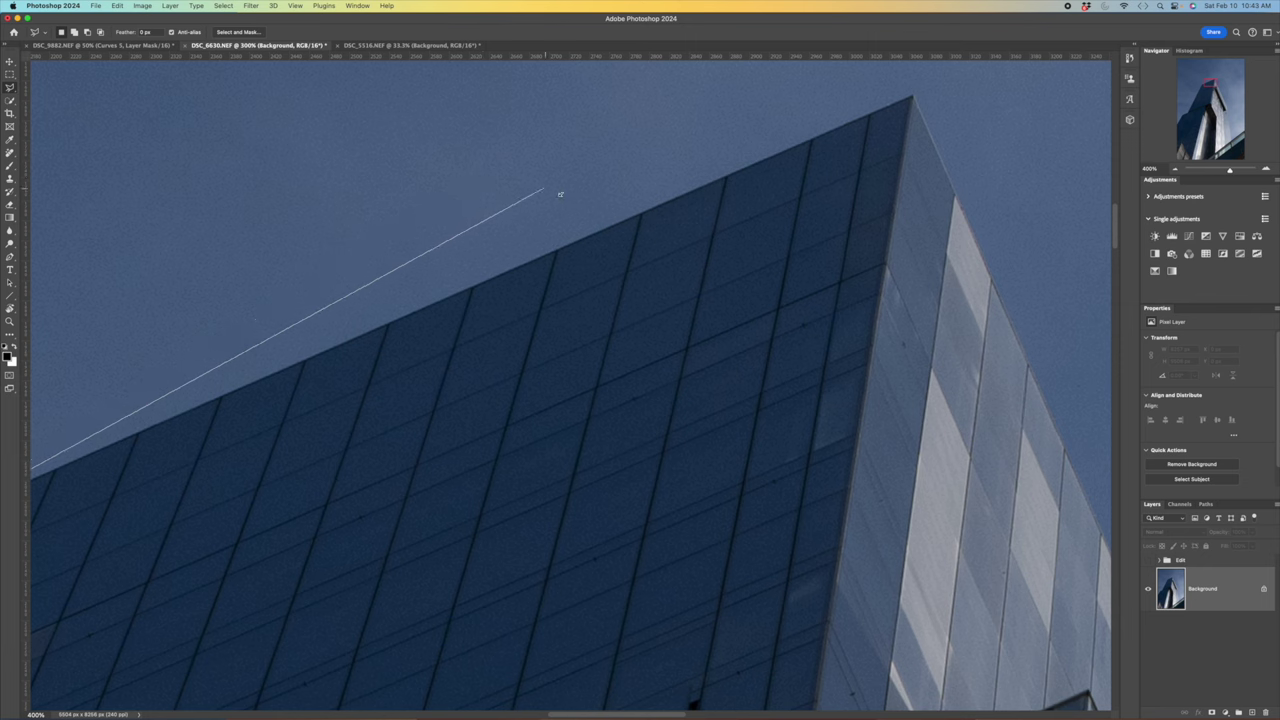
pyautogui.click(349, 171)
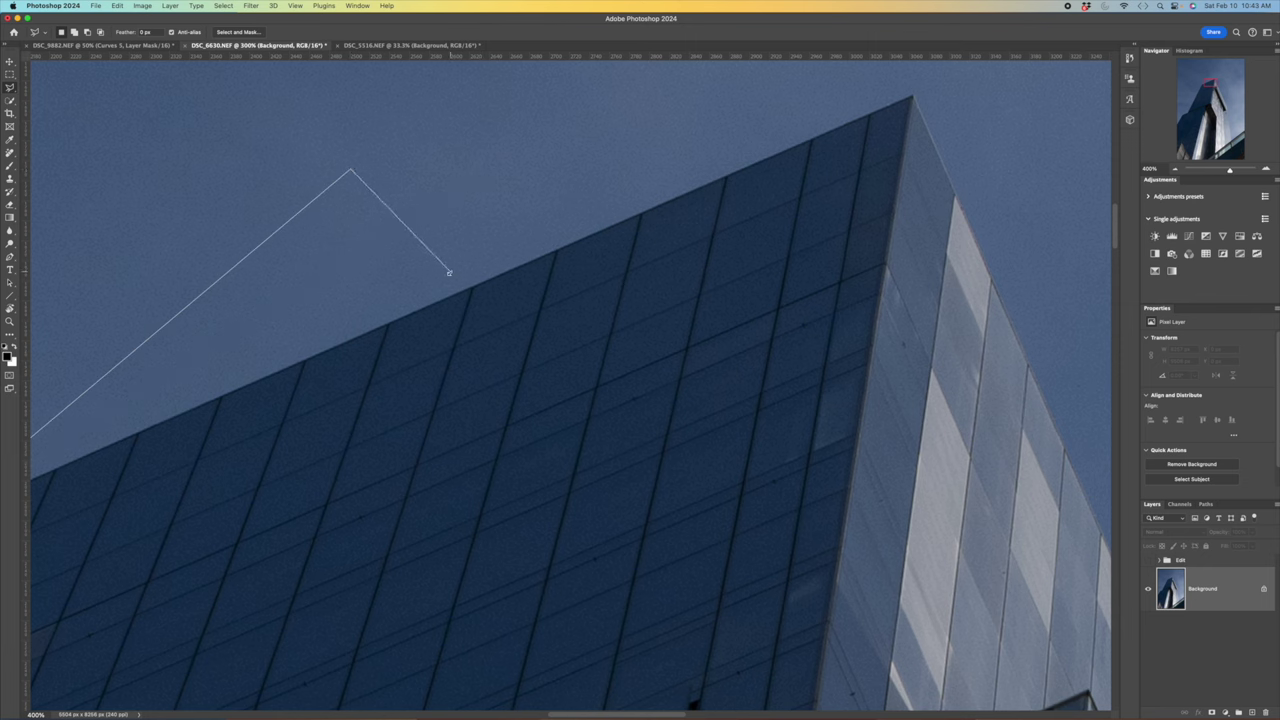
pyautogui.press('BackSpace')
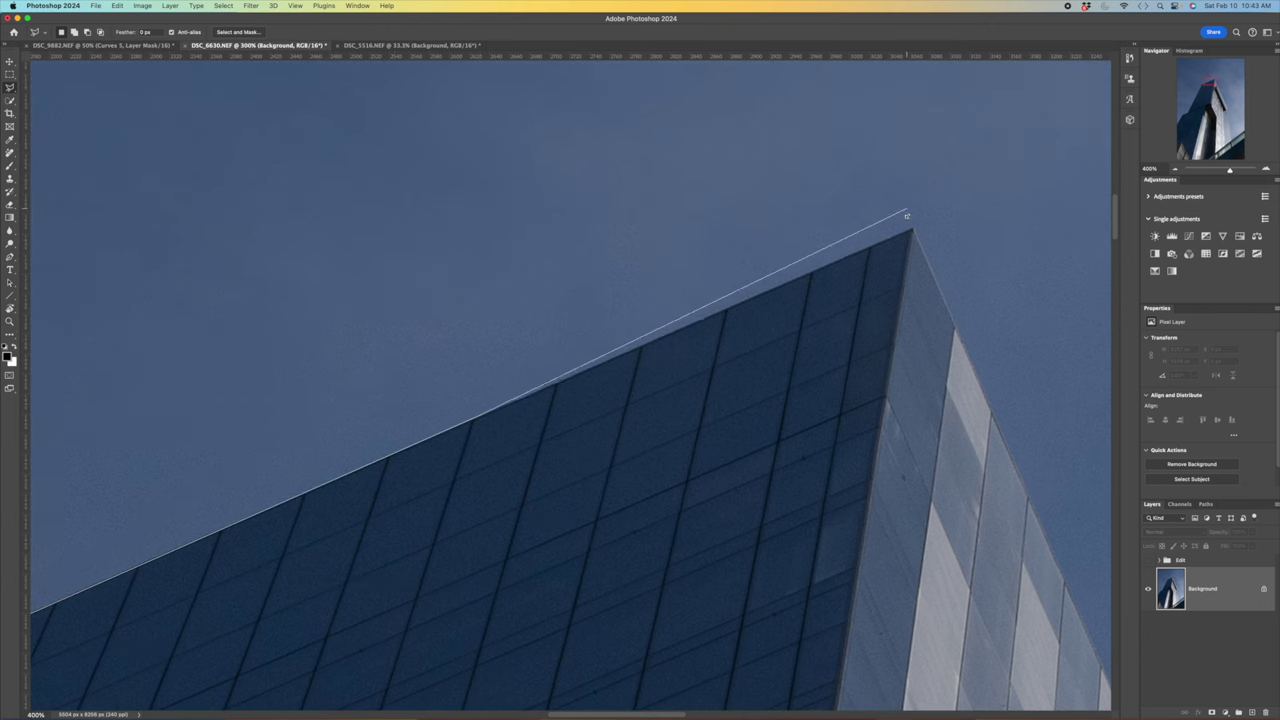
pyautogui.click(914, 228)
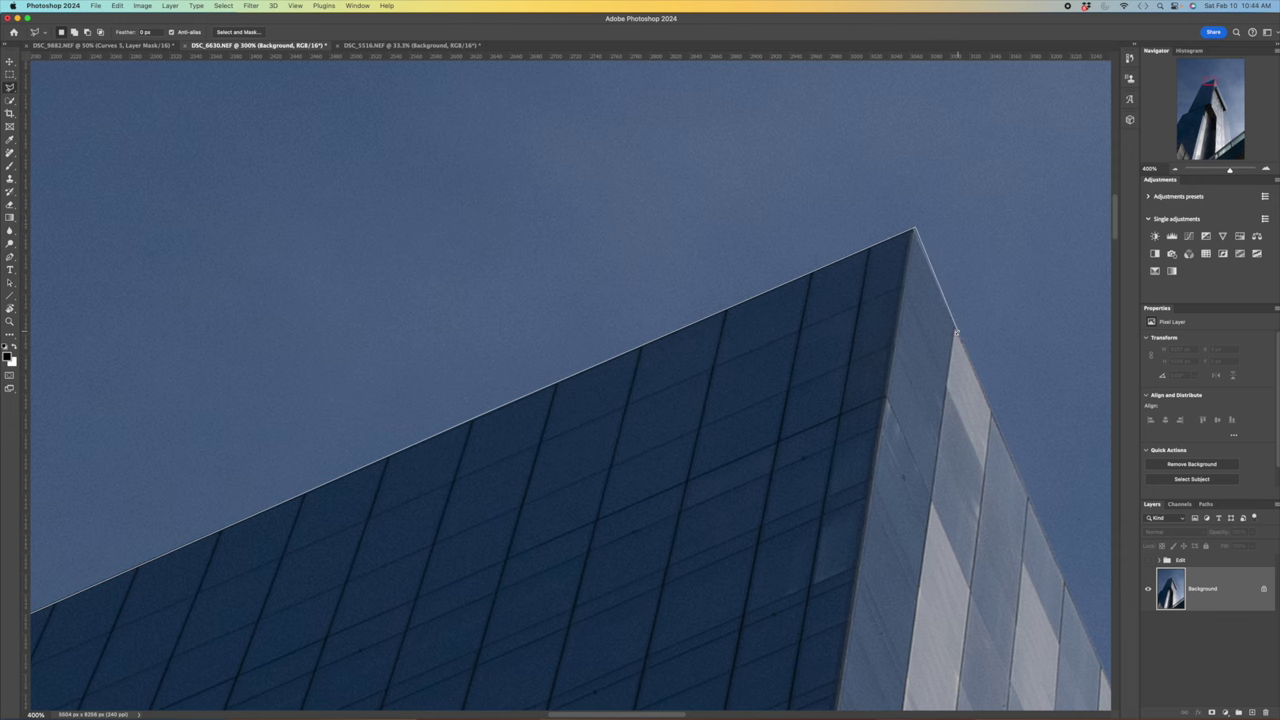
# Set lasso points down the tower's right edge from the apex to beside the projecting glass box.
pyautogui.scroll(-5, 956, 332)
pyautogui.hscroll(5, 956, 332)
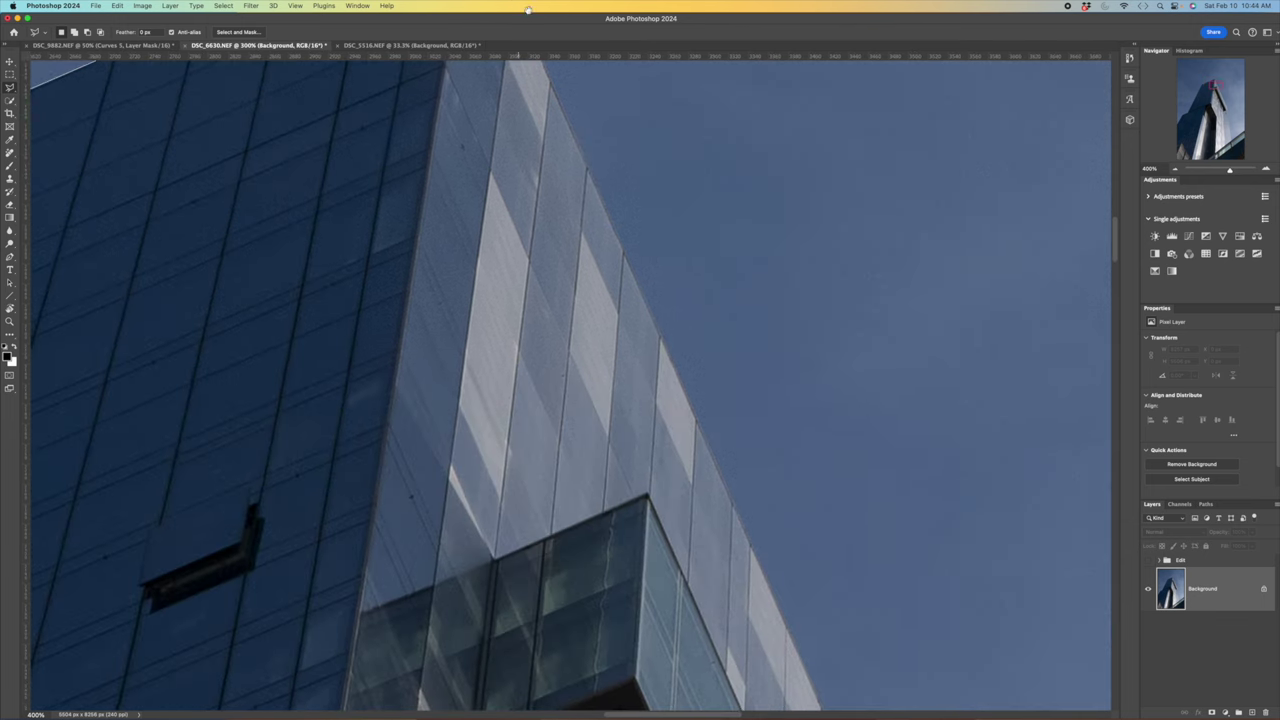
pyautogui.scroll(2, 680, 112)
pyautogui.click(680, 112)
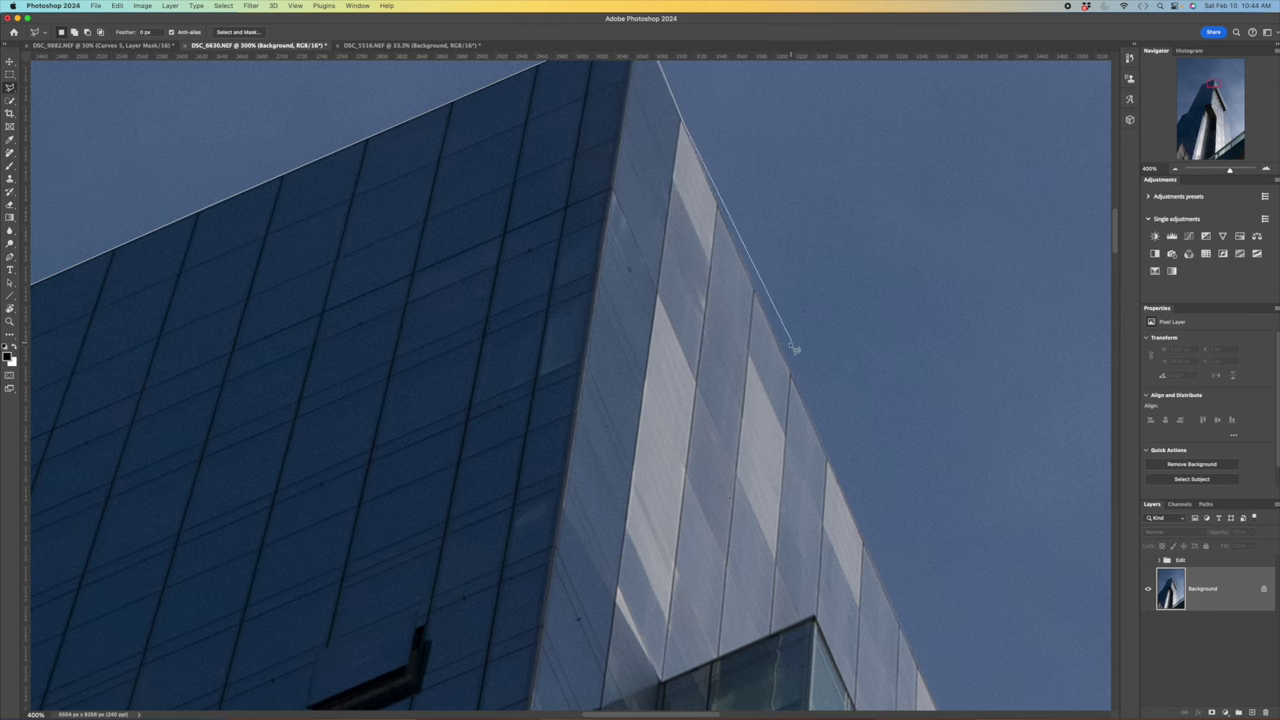
pyautogui.click(786, 352)
pyautogui.scroll(-5, 757, 286)
pyautogui.hscroll(3, 757, 286)
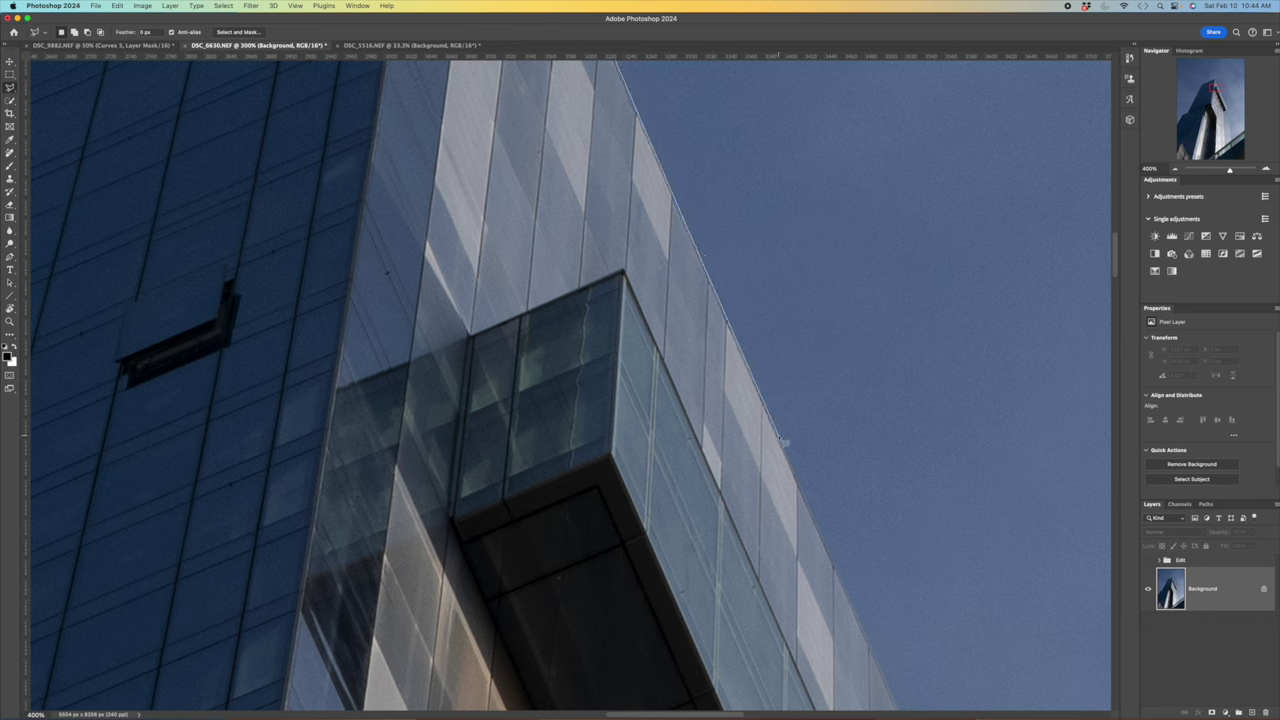
pyautogui.click(784, 441)
# Continue the lasso outline down the right edge to the corner where the facade bends more steeply downward.
pyautogui.scroll(-6, 709, 331)
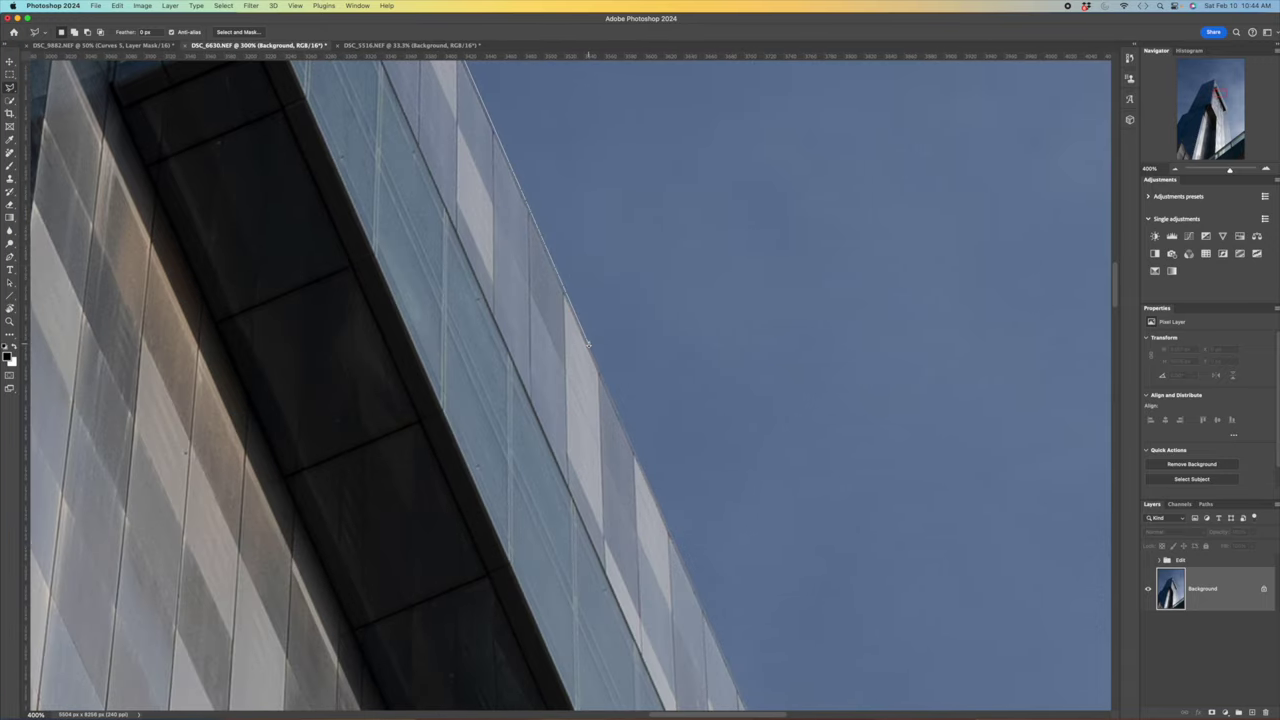
pyautogui.scroll(-2, 588, 345)
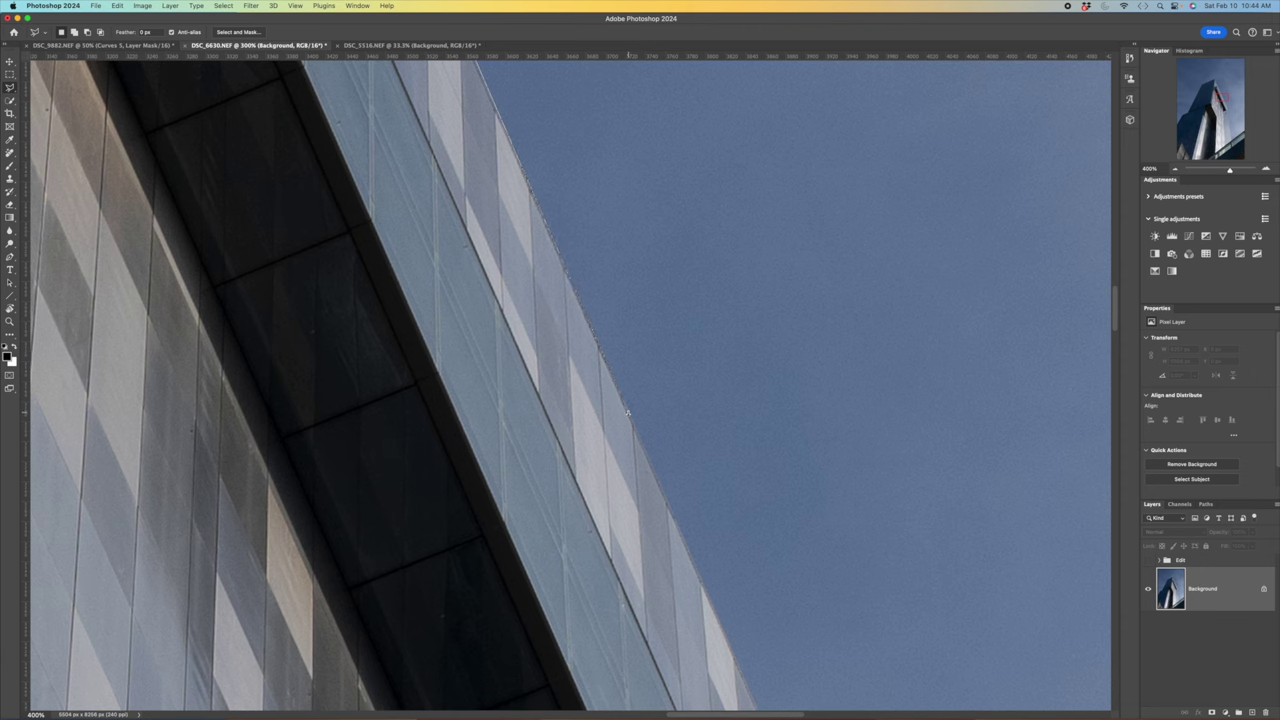
pyautogui.scroll(-5, 708, 541)
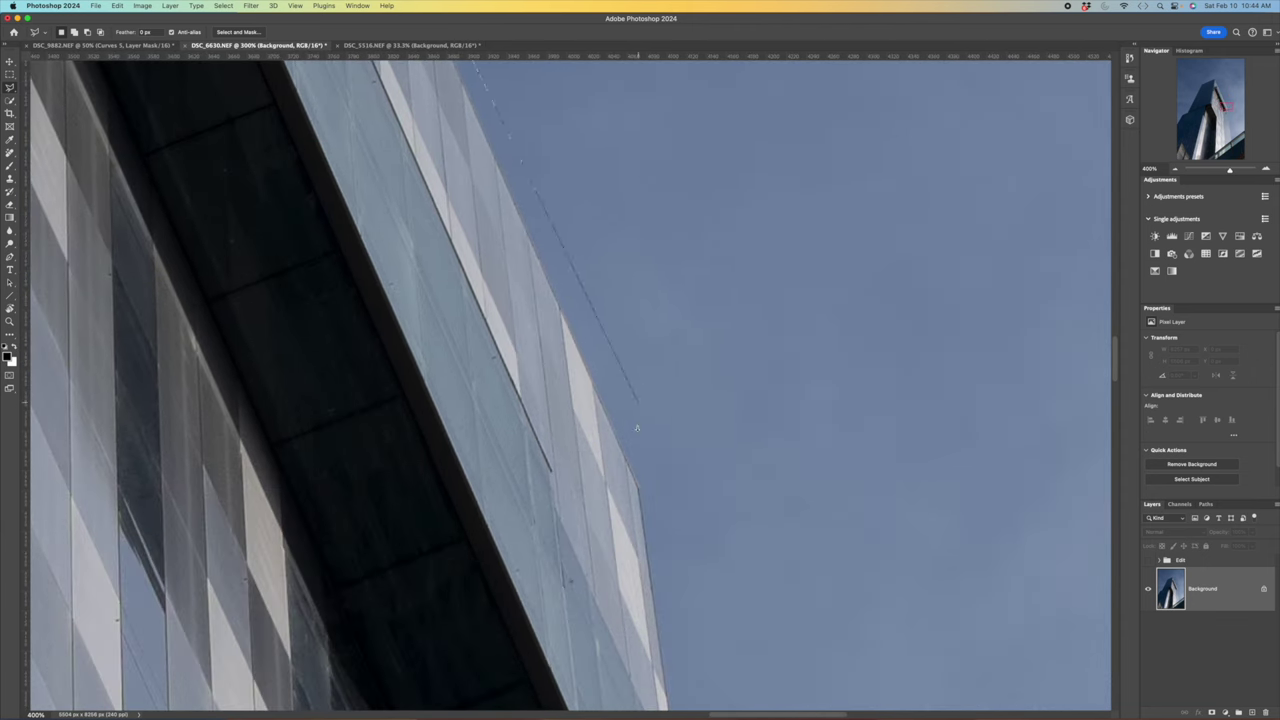
pyautogui.click(641, 491)
# Continue the lasso outline down the tower's right edge to where it meets the dark top rail of the foreground glass structure.
pyautogui.scroll(-5, 646, 541)
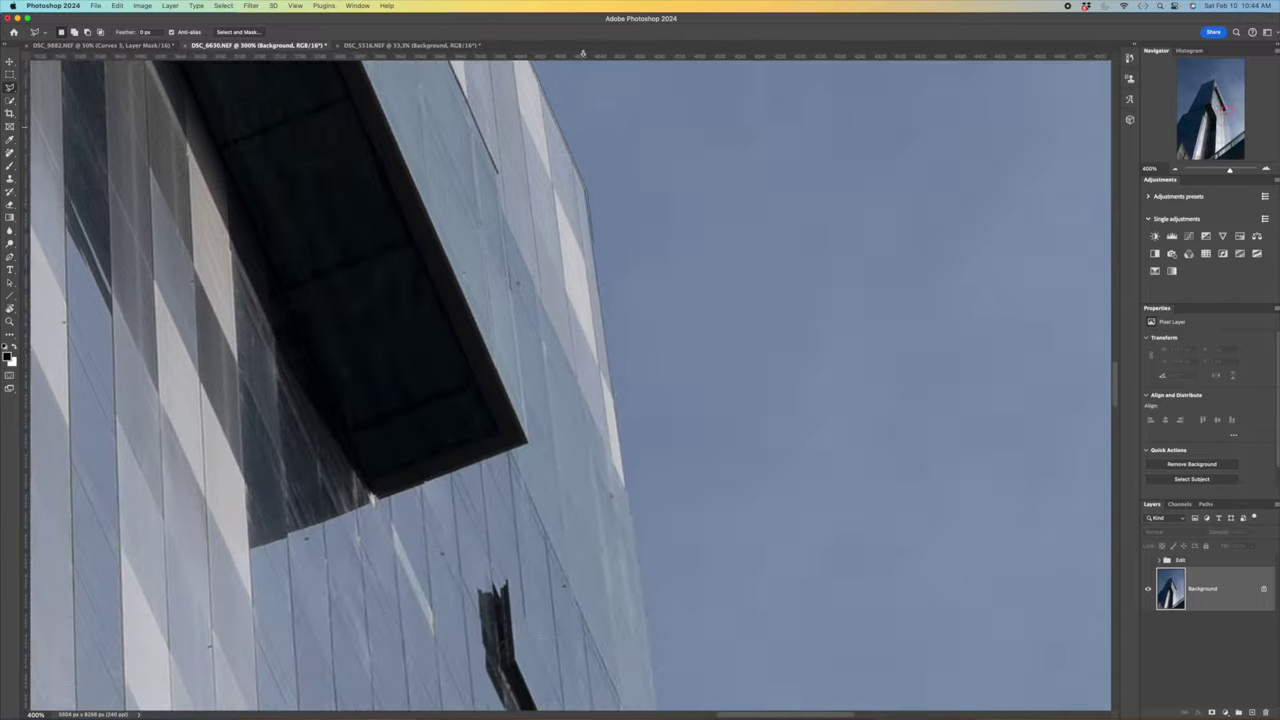
pyautogui.scroll(-2, 635, 156)
pyautogui.scroll(-3, 635, 156)
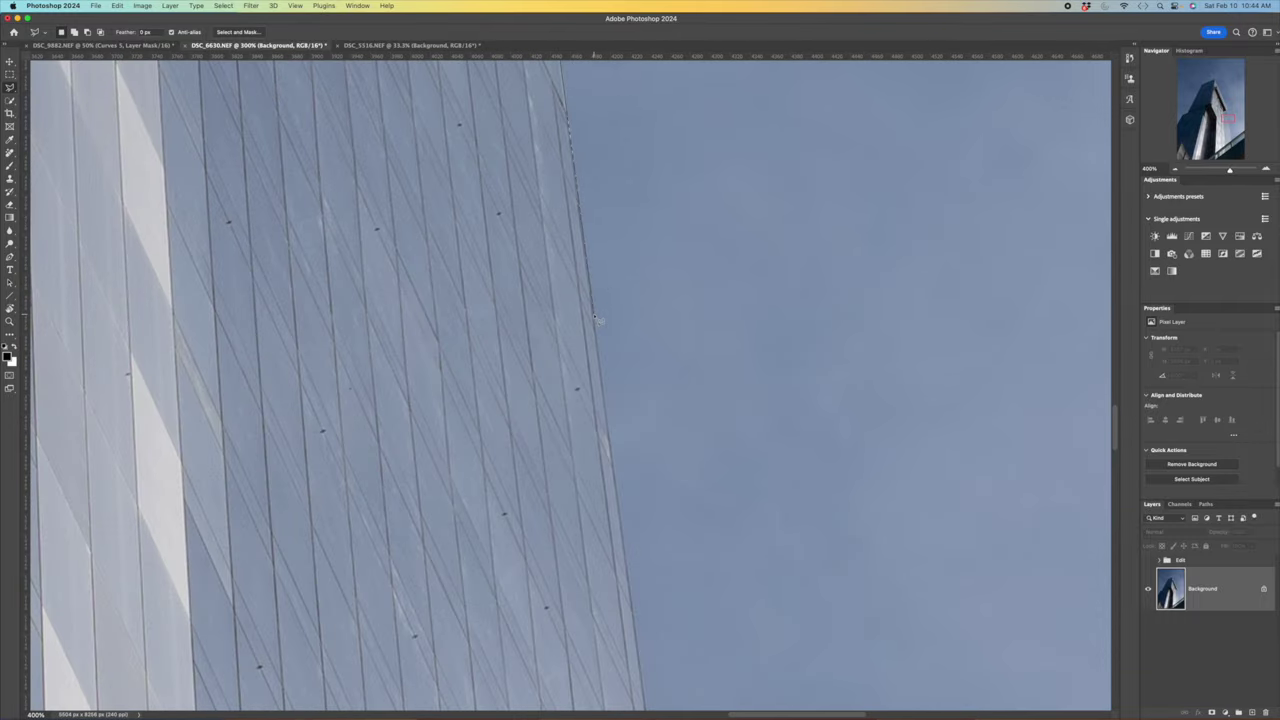
pyautogui.scroll(-3, 634, 340)
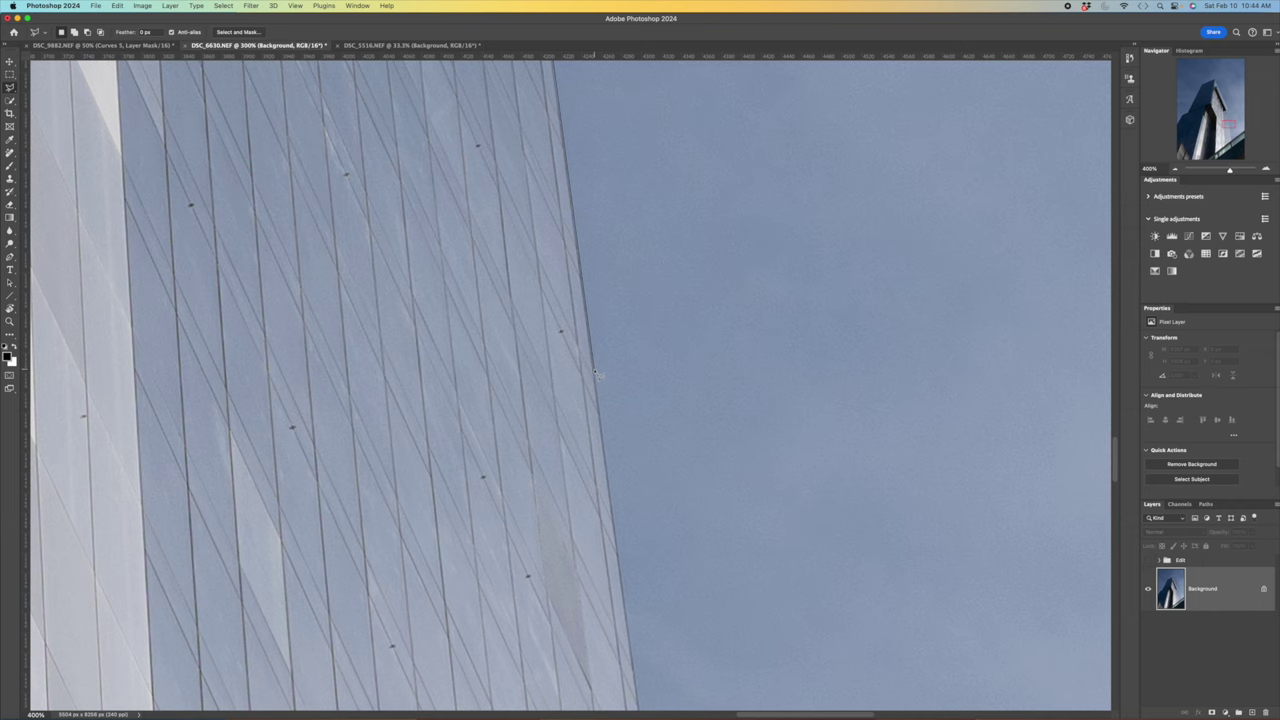
pyautogui.scroll(-2, 637, 503)
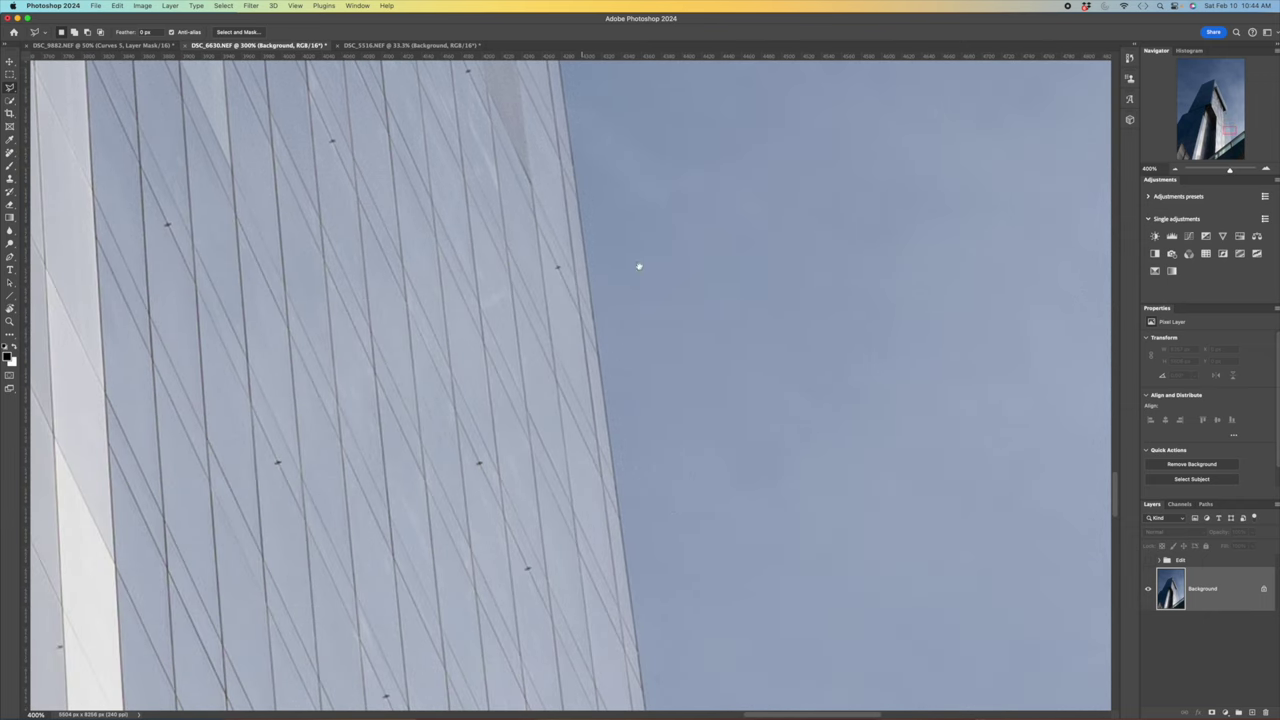
pyautogui.scroll(-5, 669, 477)
pyautogui.scroll(-3, 600, 449)
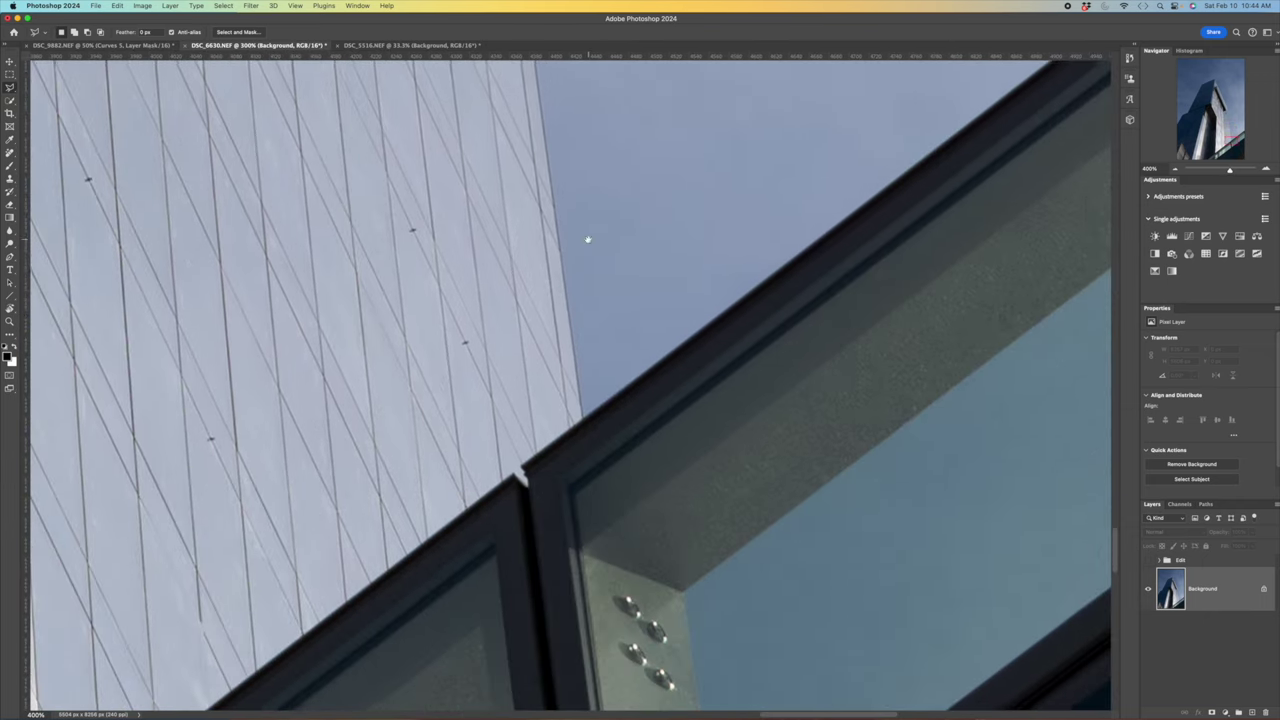
pyautogui.click(589, 421)
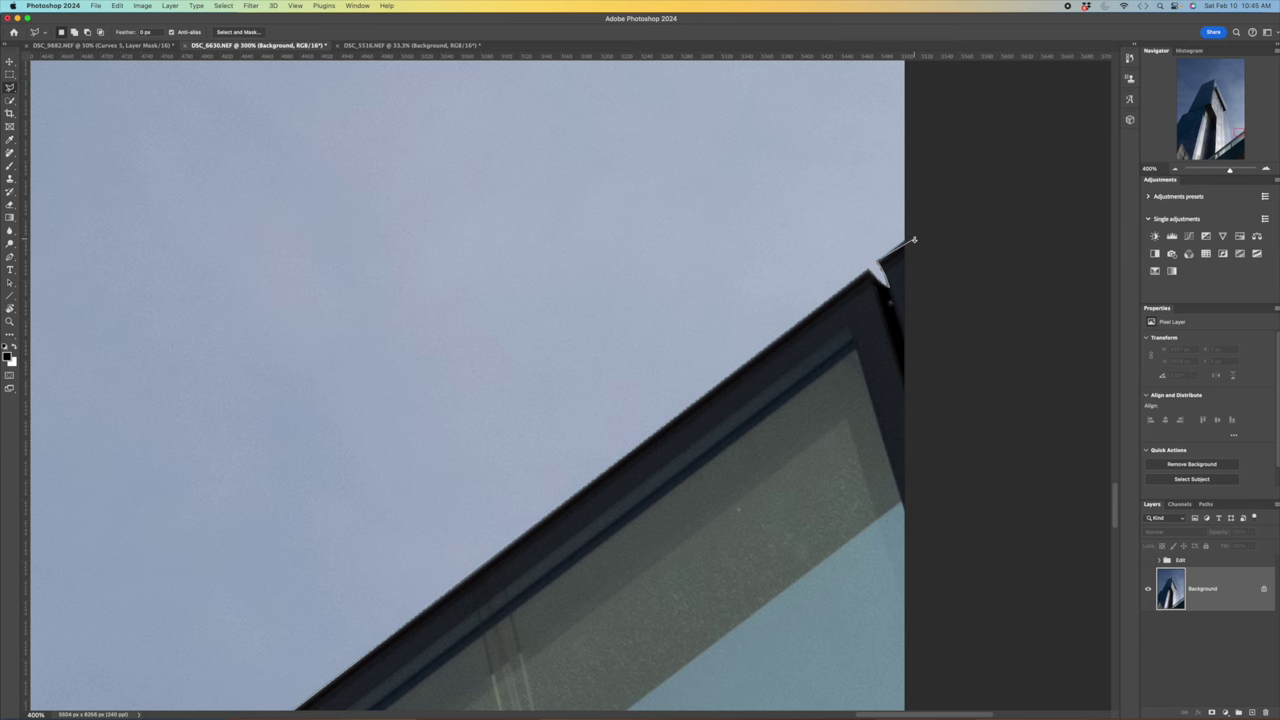
# Extend the lasso along the dark rail to the photo's right border, around the outside of the canvas, and close it at the starting point.
pyautogui.click(907, 239)
pyautogui.scroll(-10, 1000, 157)
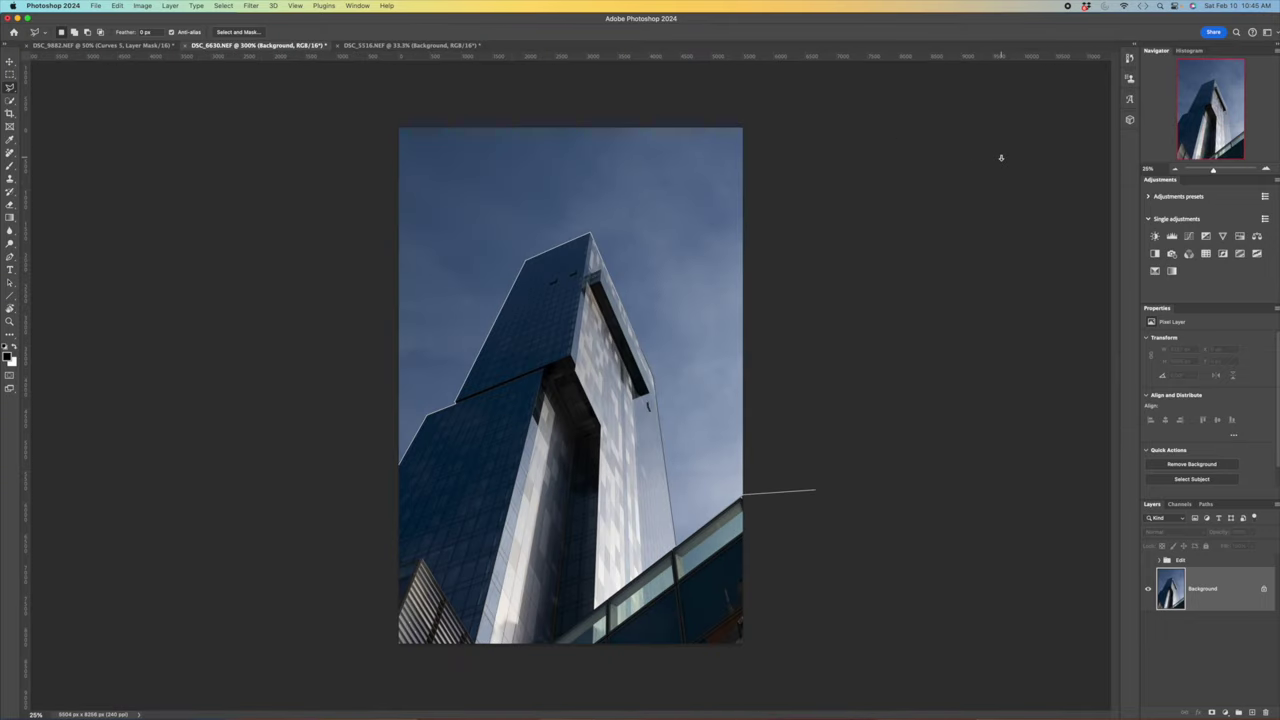
pyautogui.click(748, 103)
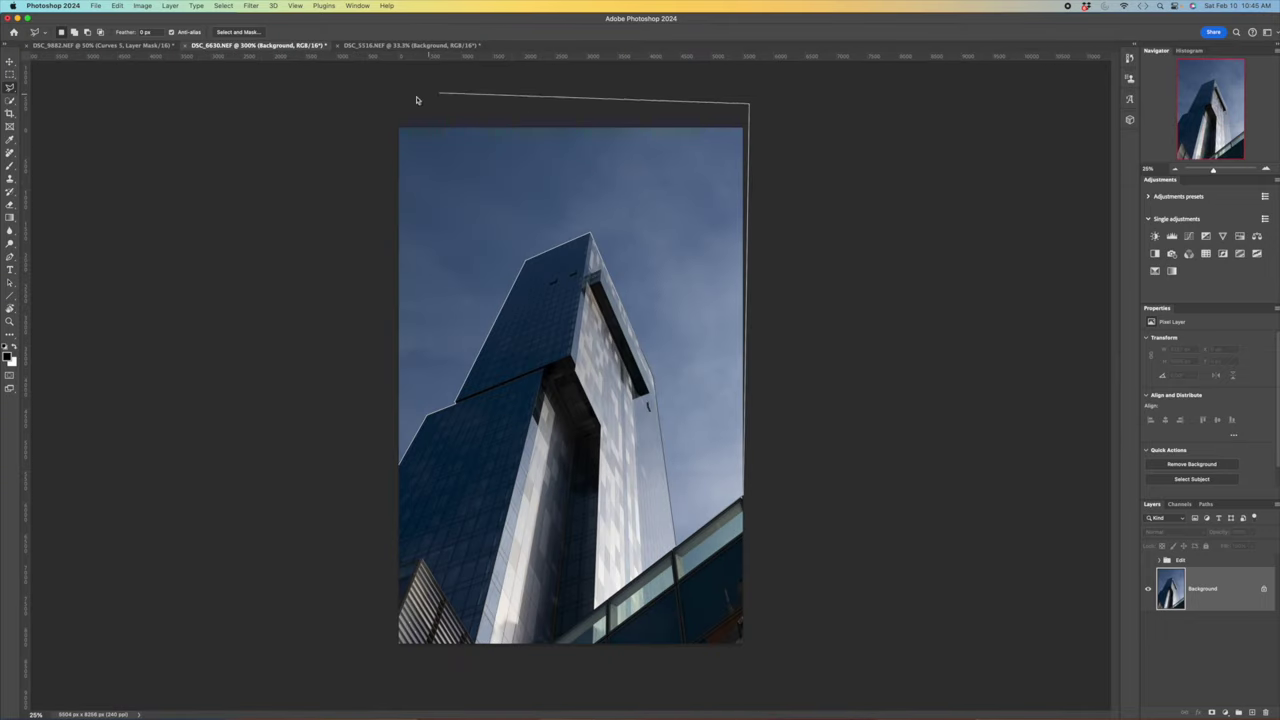
pyautogui.click(370, 116)
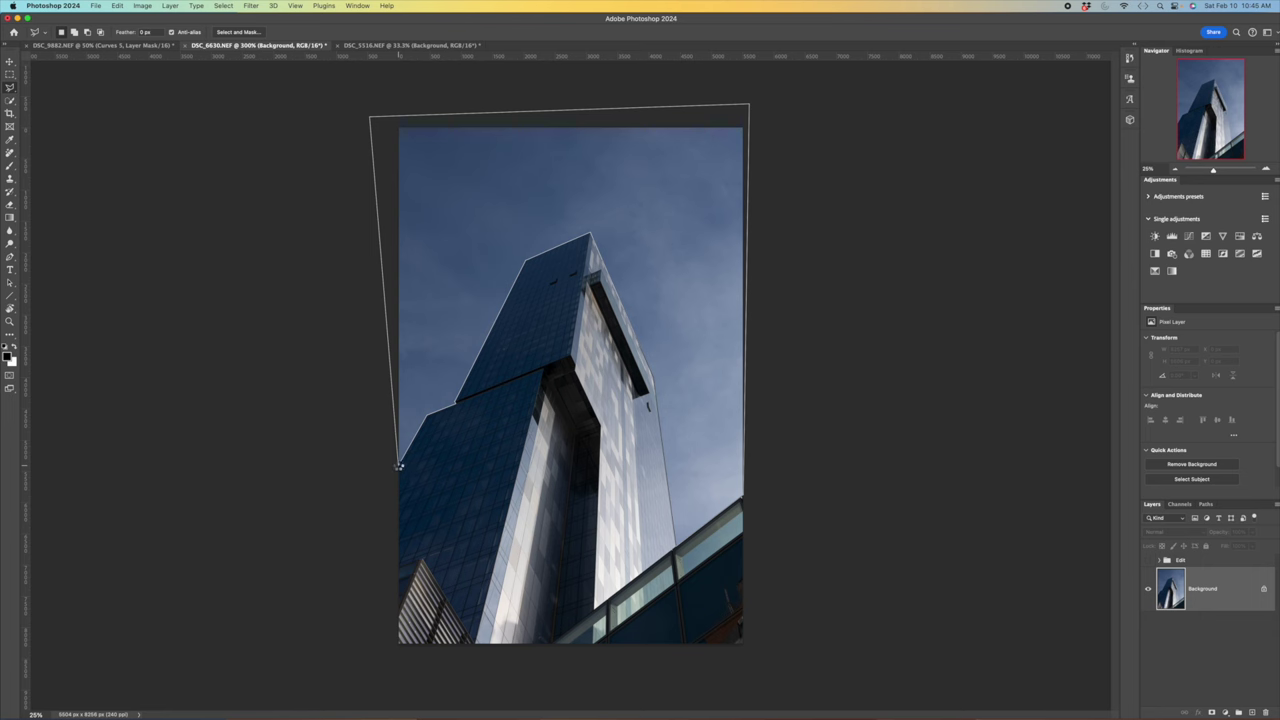
pyautogui.click(403, 470)
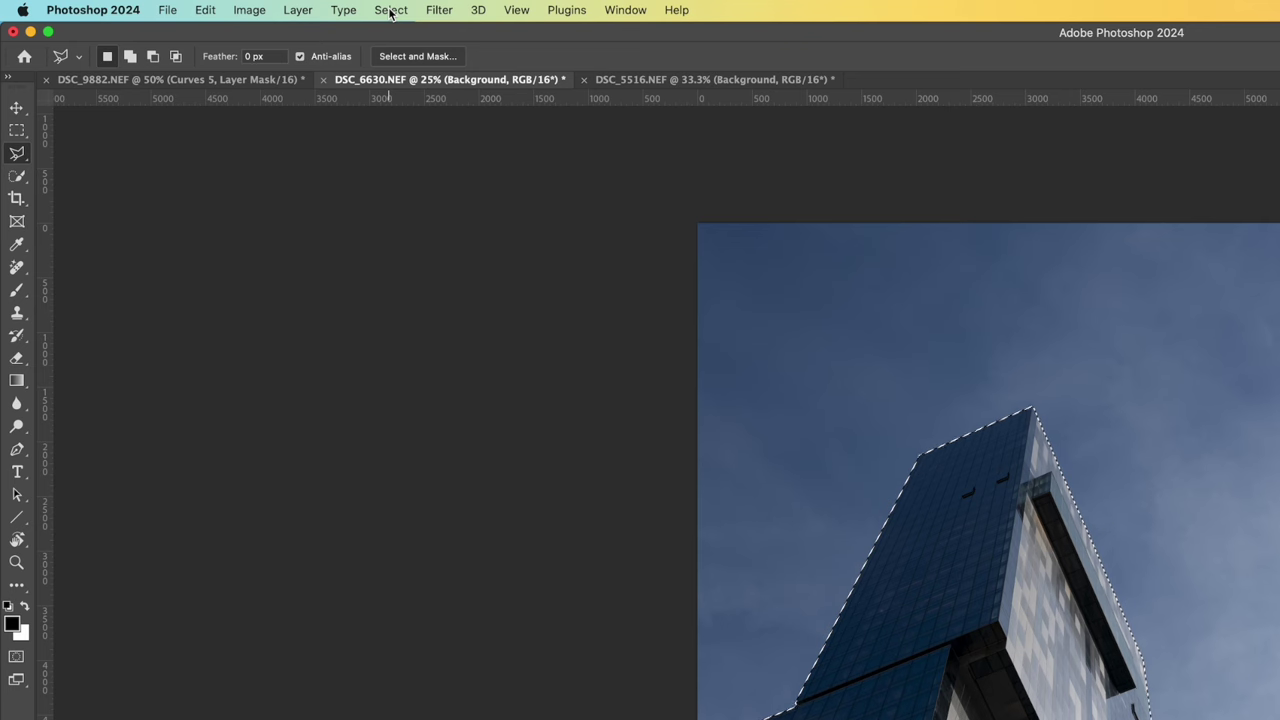
# Save the sky selection as a new channel named Sky test and deselect it.
pyautogui.click(390, 10)
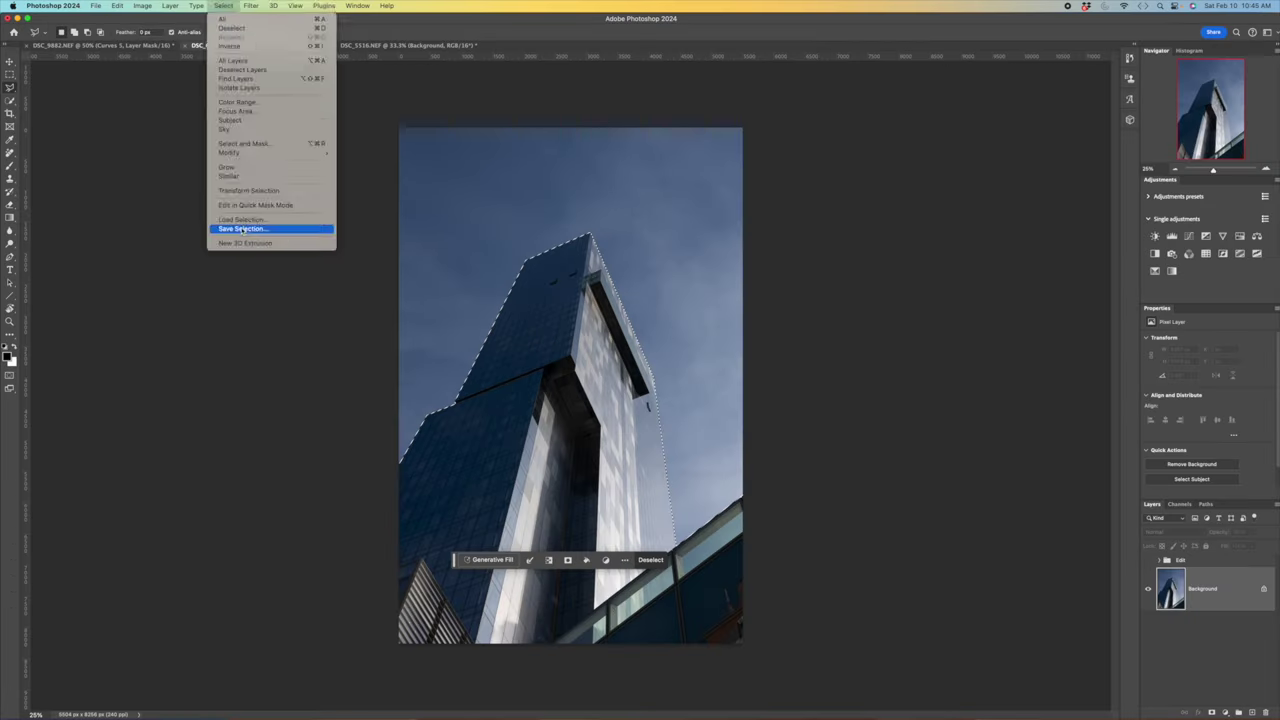
pyautogui.click(420, 402)
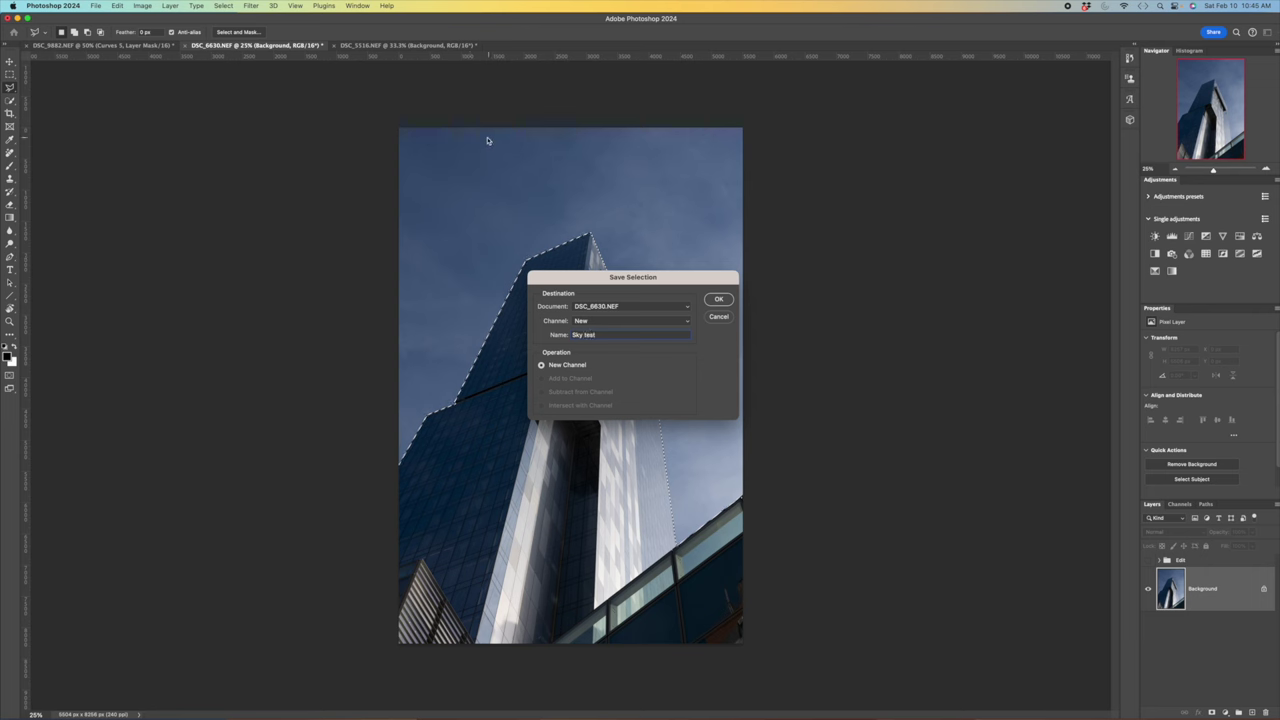
pyautogui.click(718, 300)
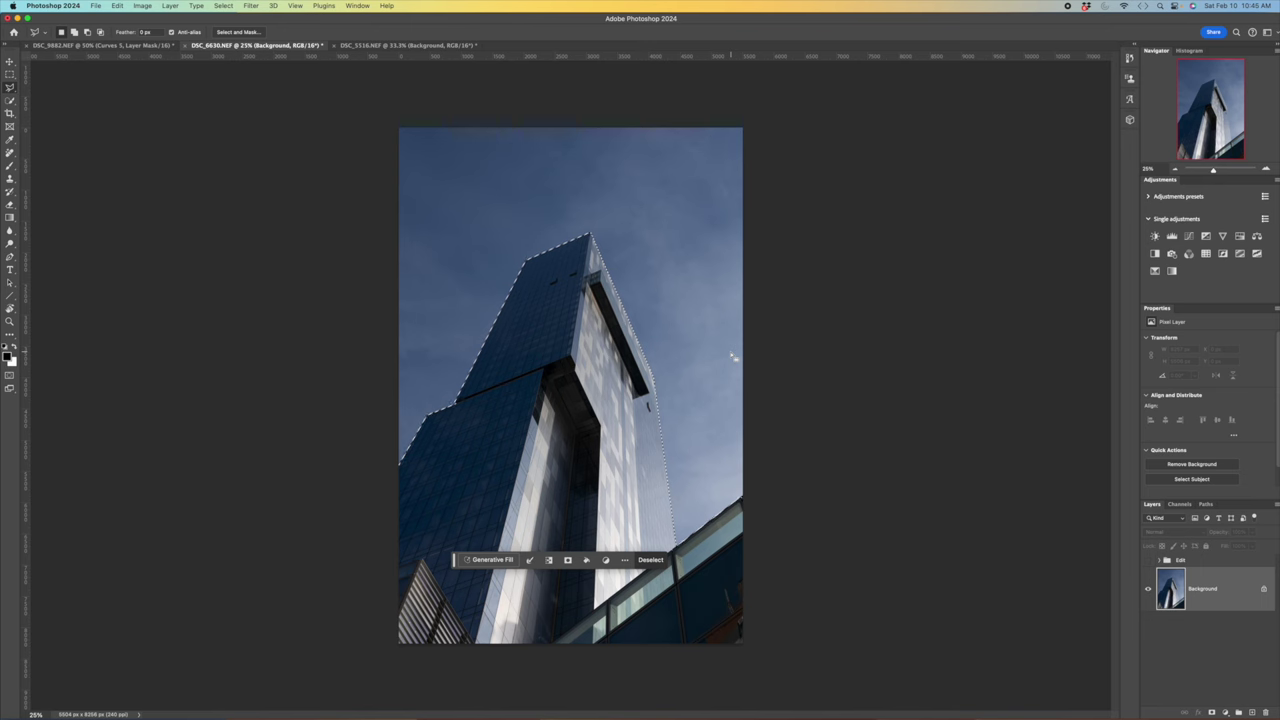
pyautogui.press('super+d')
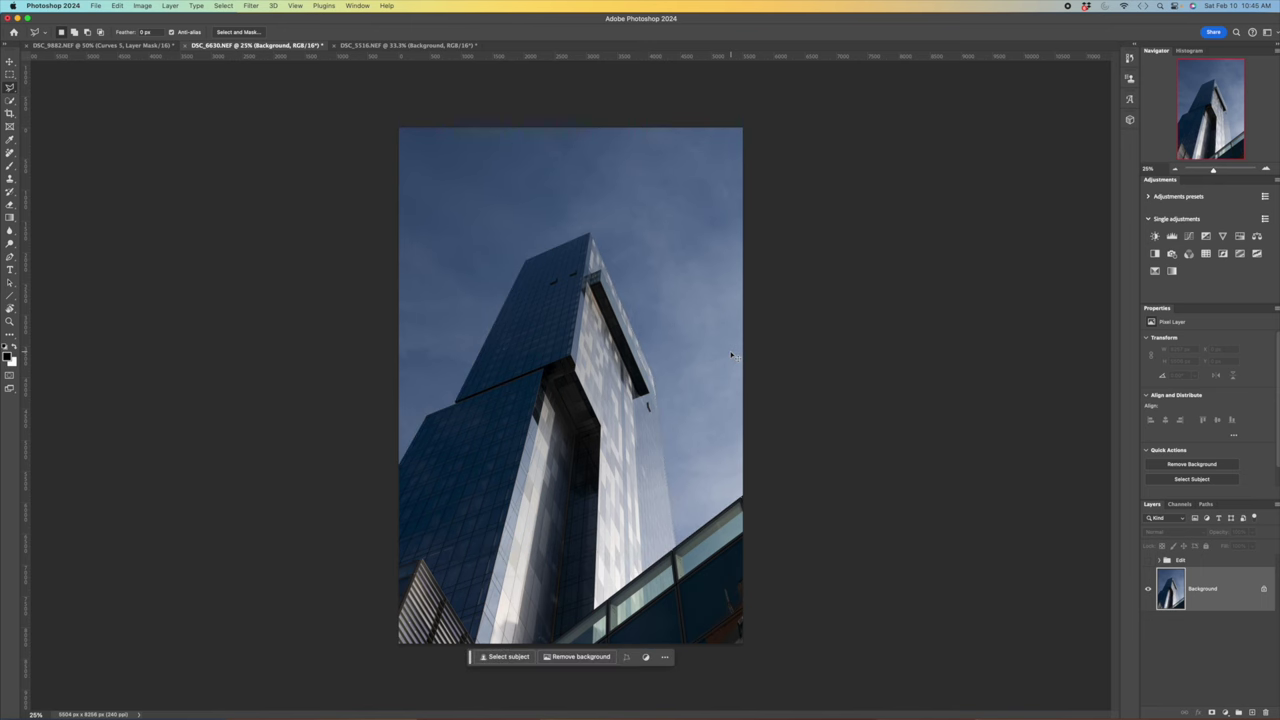
# Load the saved Sky test channel as a new selection.
pyautogui.press('super+equal')
pyautogui.press('super+equal')
pyautogui.press('super+equal')
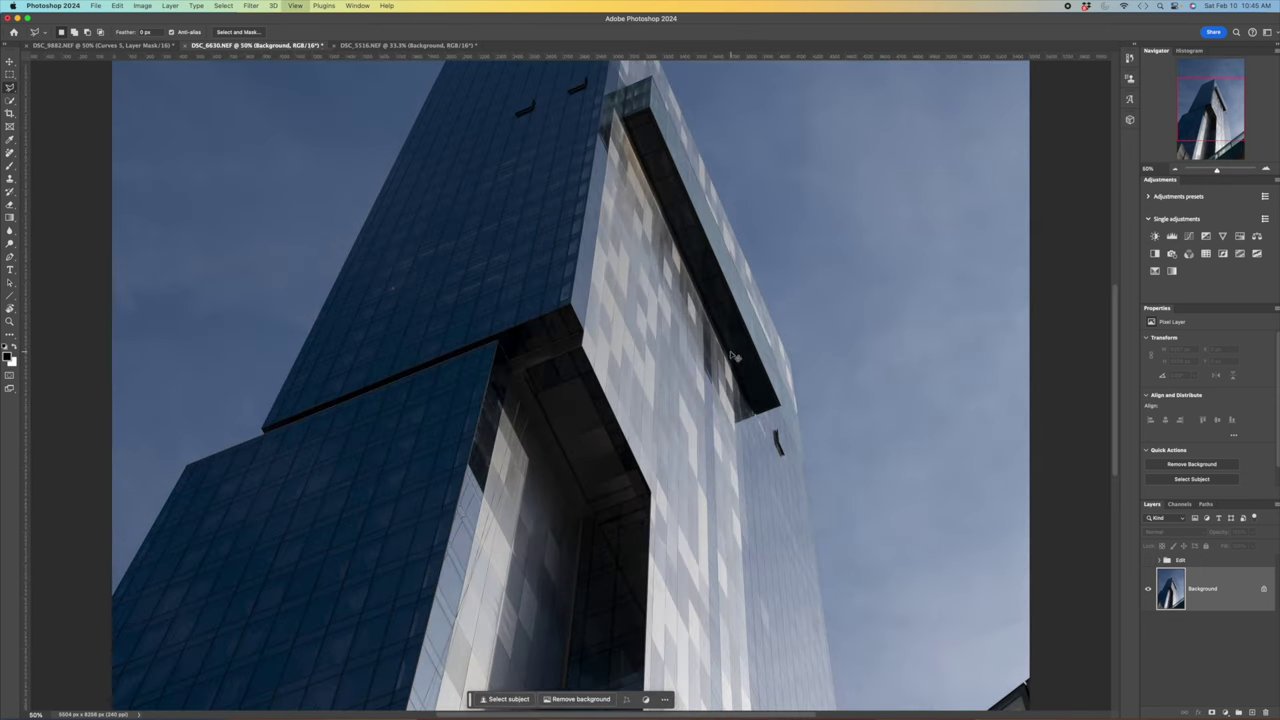
pyautogui.scroll(-5, 760, 466)
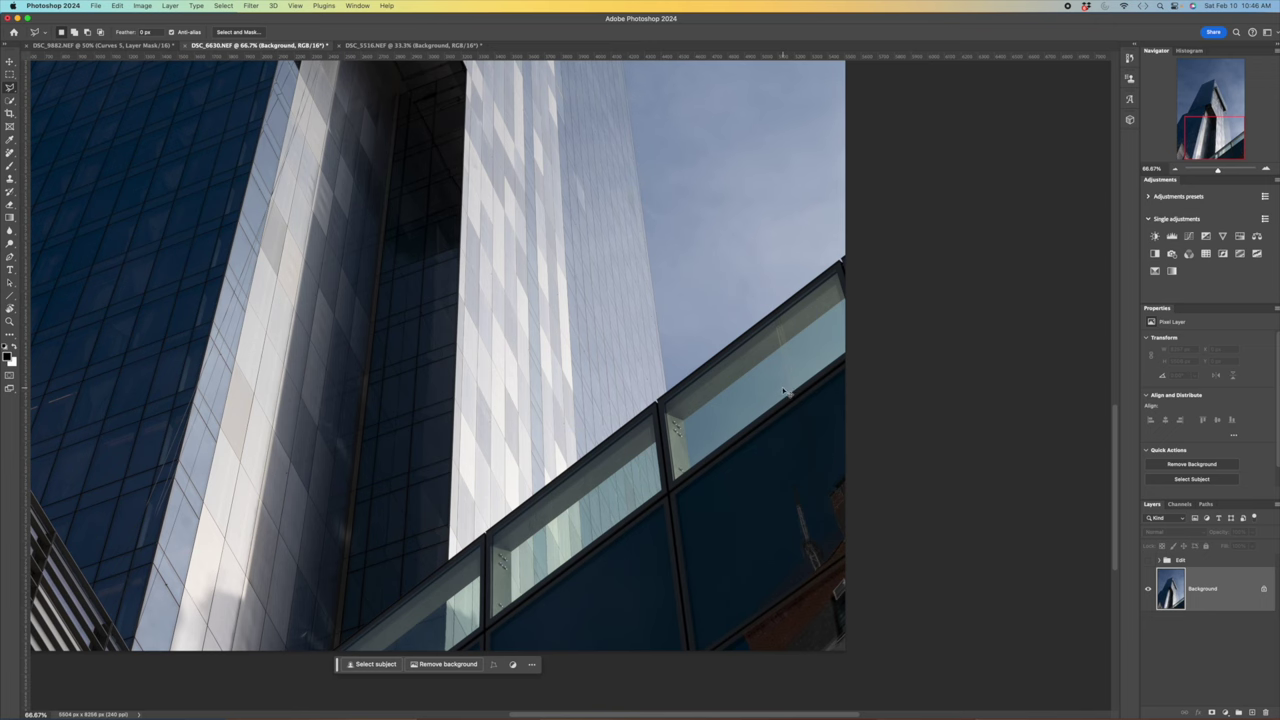
pyautogui.press('super+minus')
pyautogui.press('super+minus')
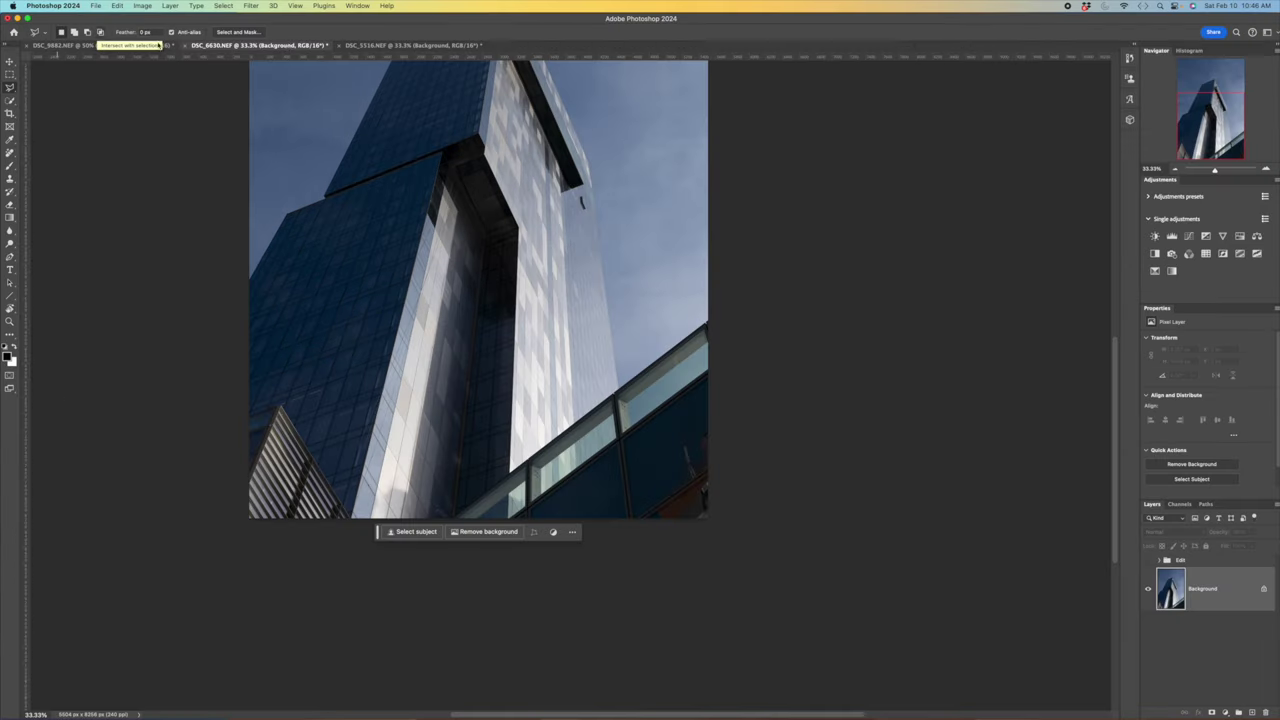
pyautogui.click(224, 6)
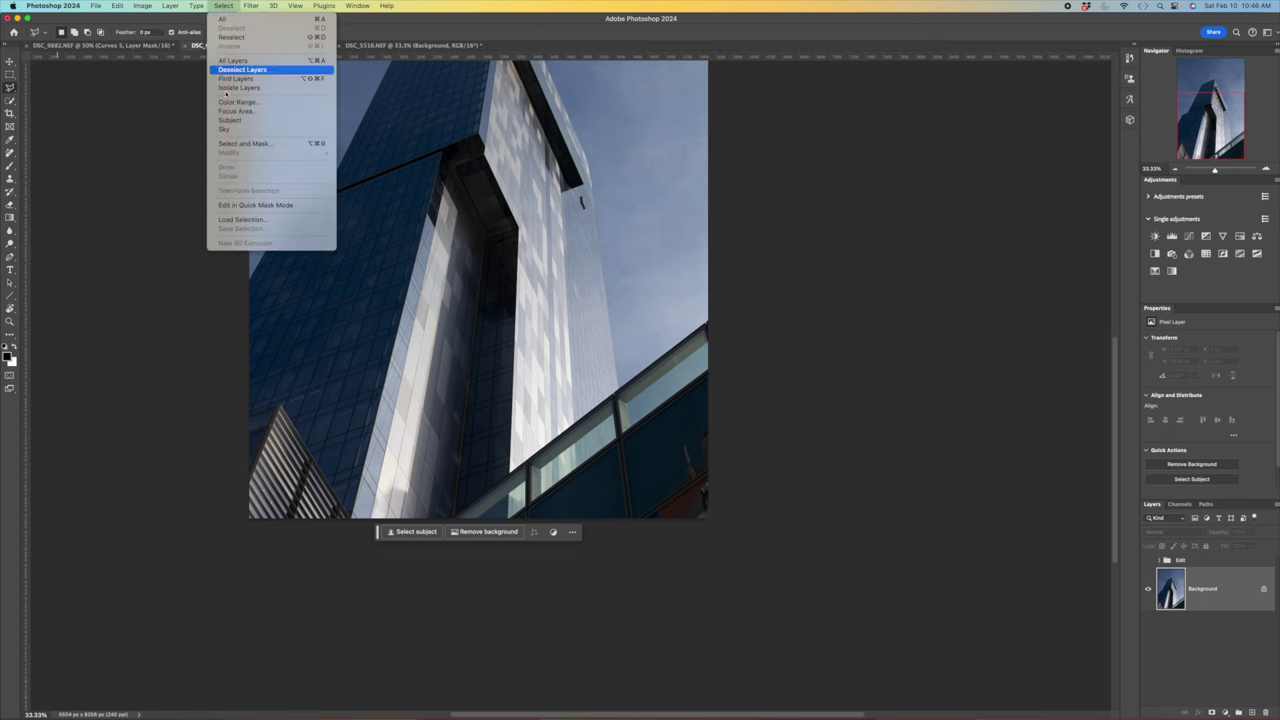
pyautogui.click(245, 222)
pyautogui.click(984, 321)
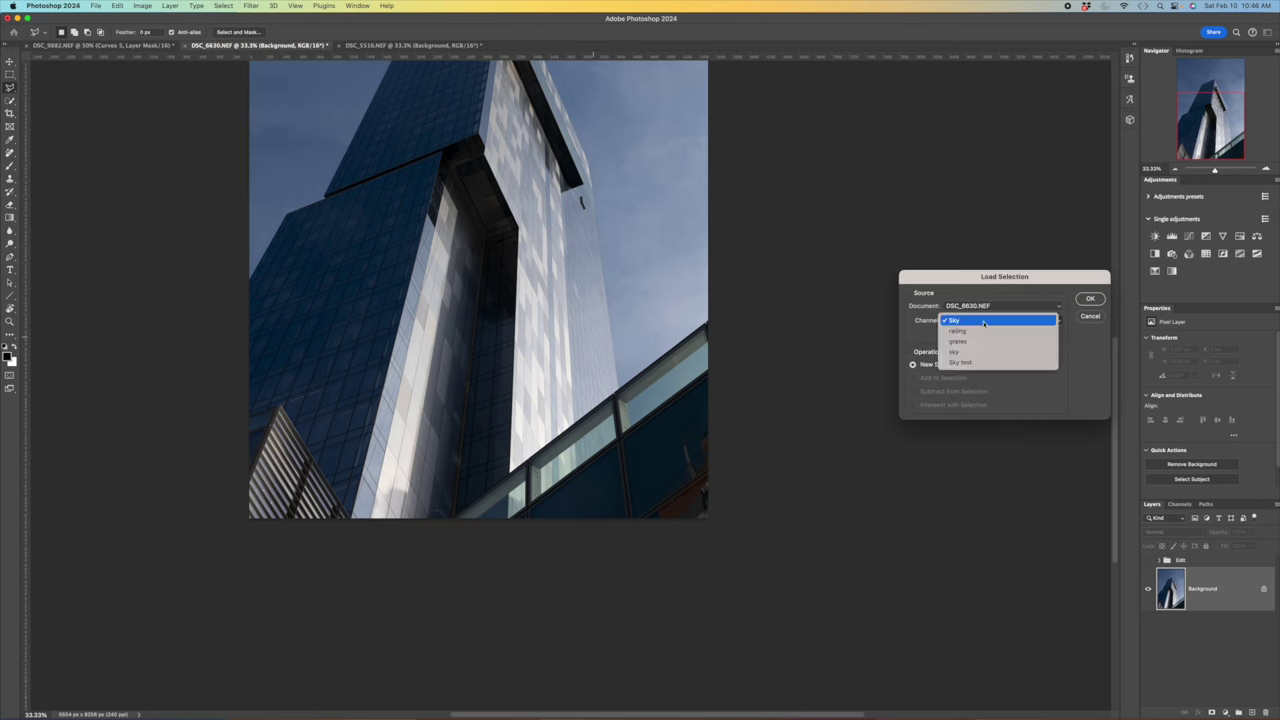
pyautogui.click(976, 364)
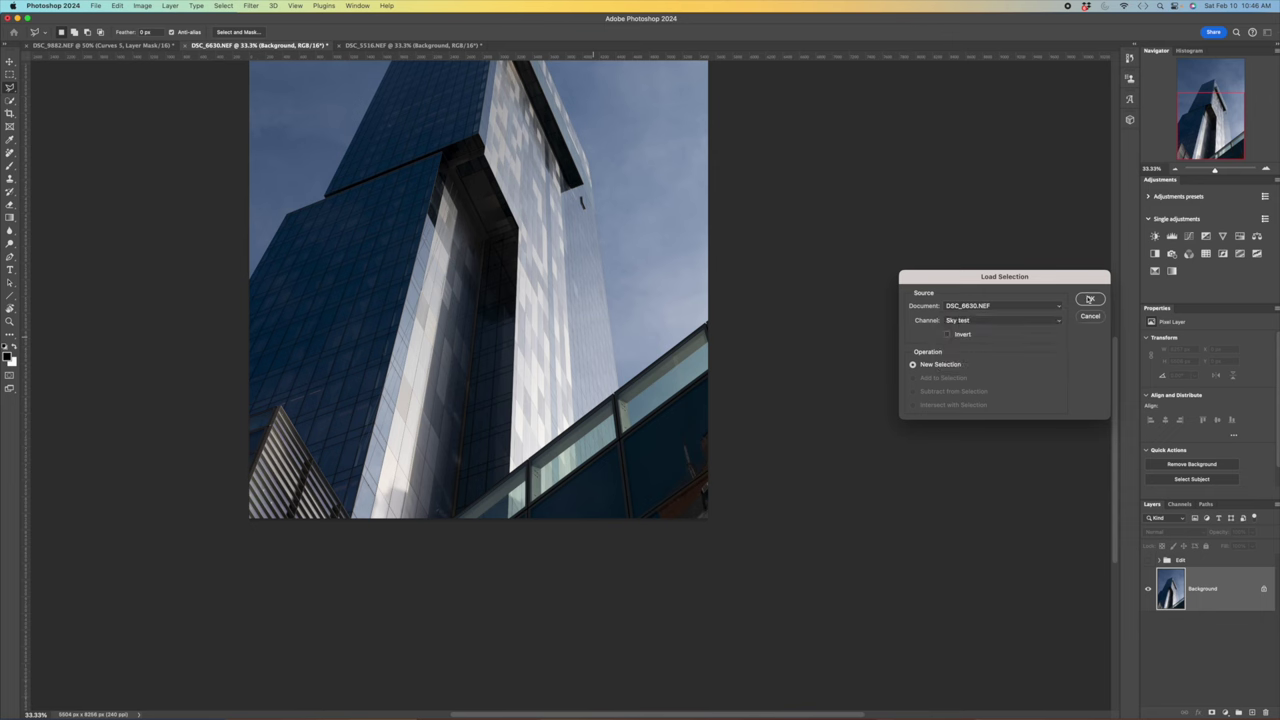
pyautogui.click(1089, 299)
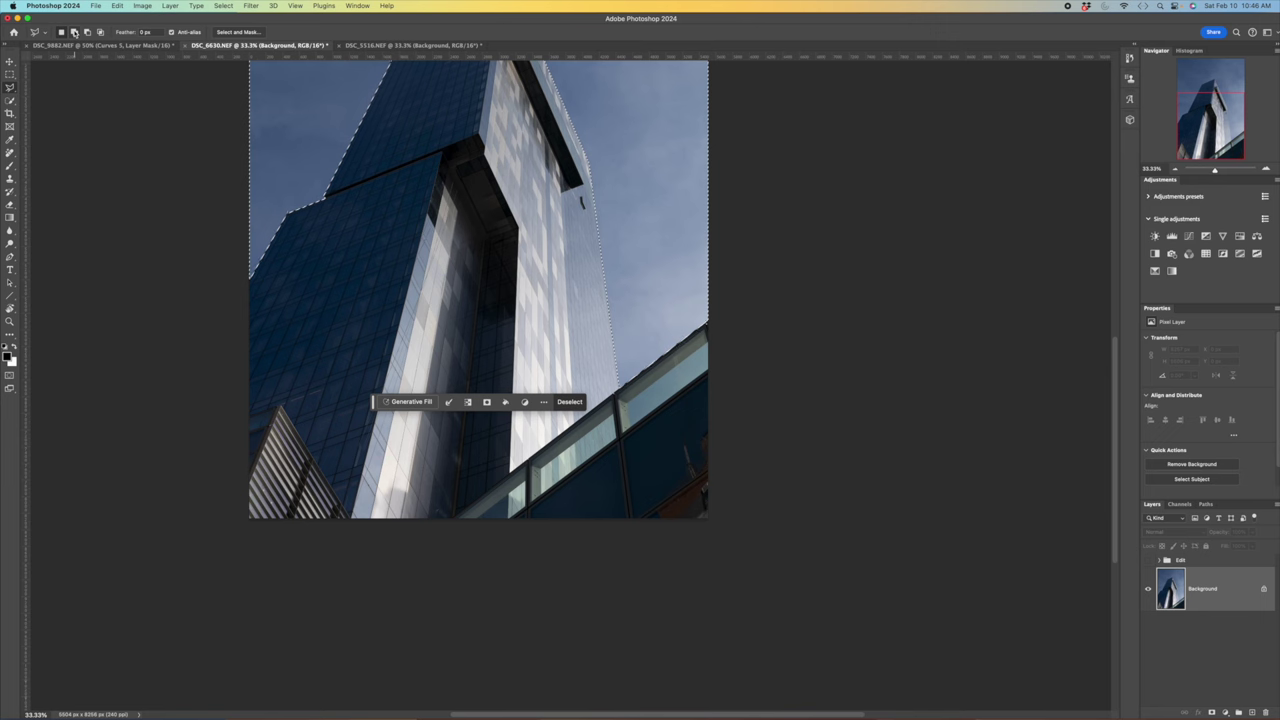
# Add the sky visible through the rightmost glass pane of the foreground structure to the selection with the Polygonal Lasso.
pyautogui.click(74, 32)
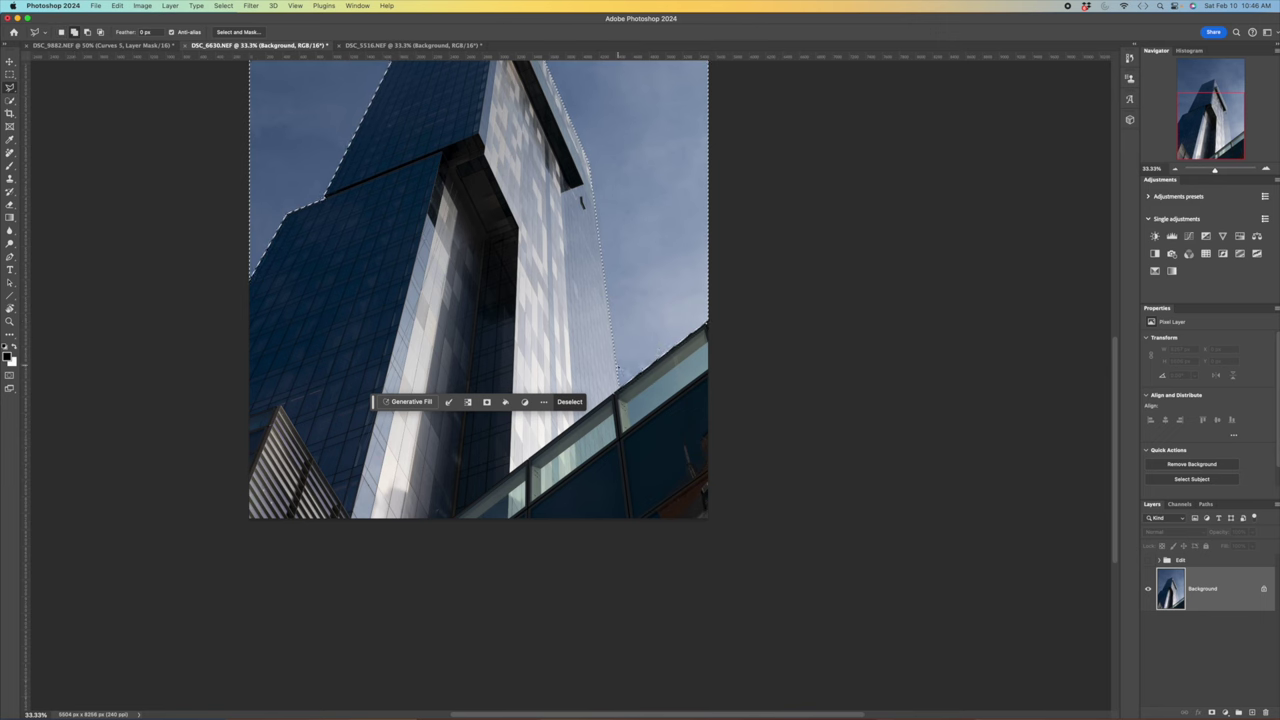
pyautogui.scroll(3, 618, 369)
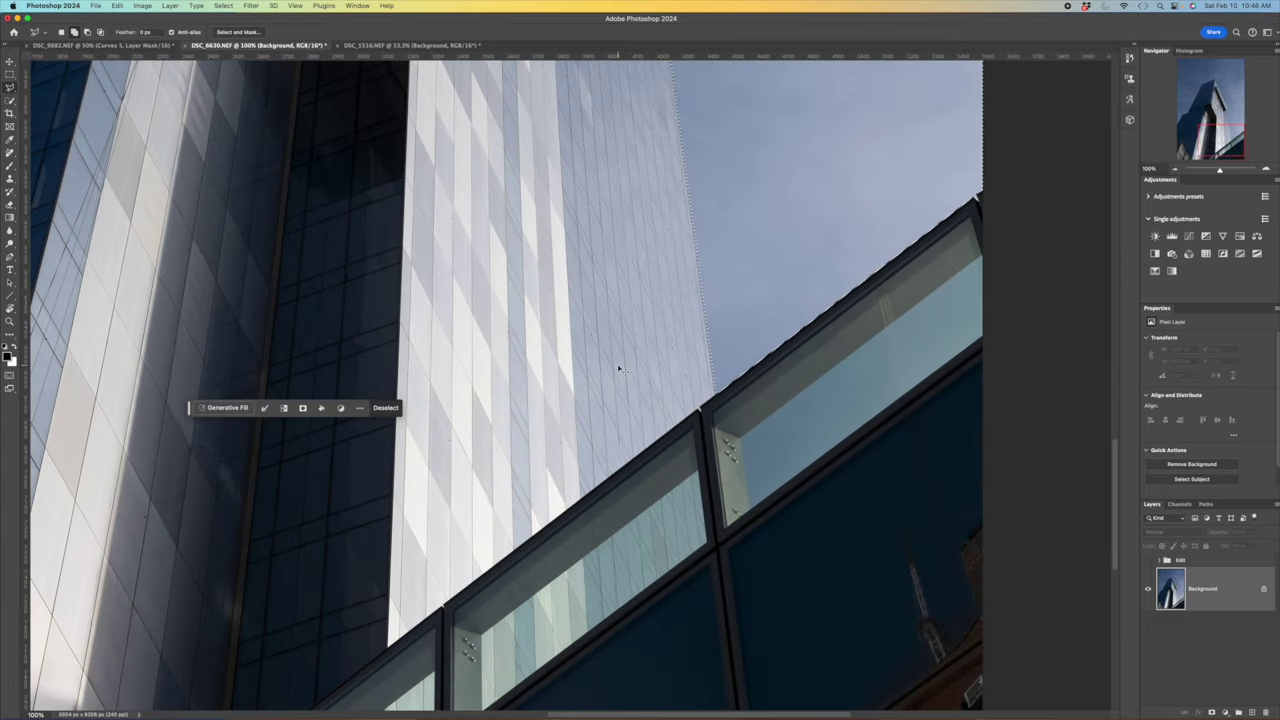
pyautogui.scroll(2, 618, 369)
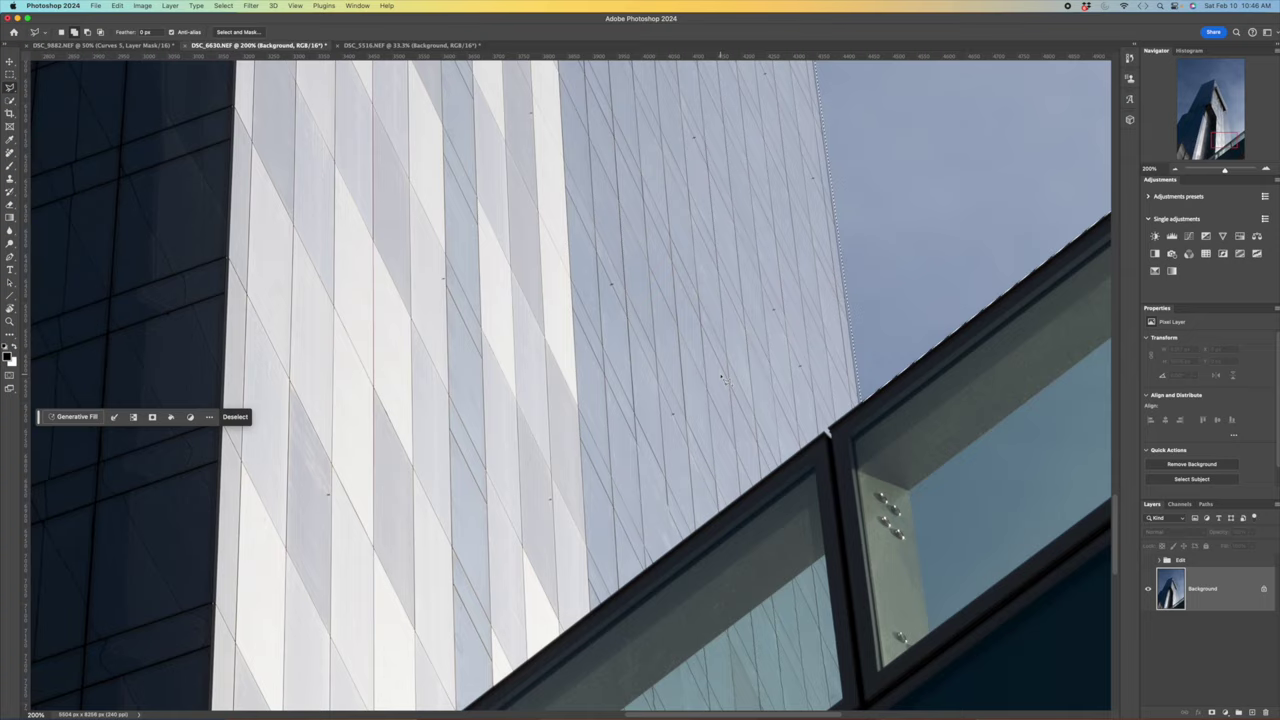
pyautogui.hscroll(2, 684, 396)
pyautogui.hscroll(5, 684, 396)
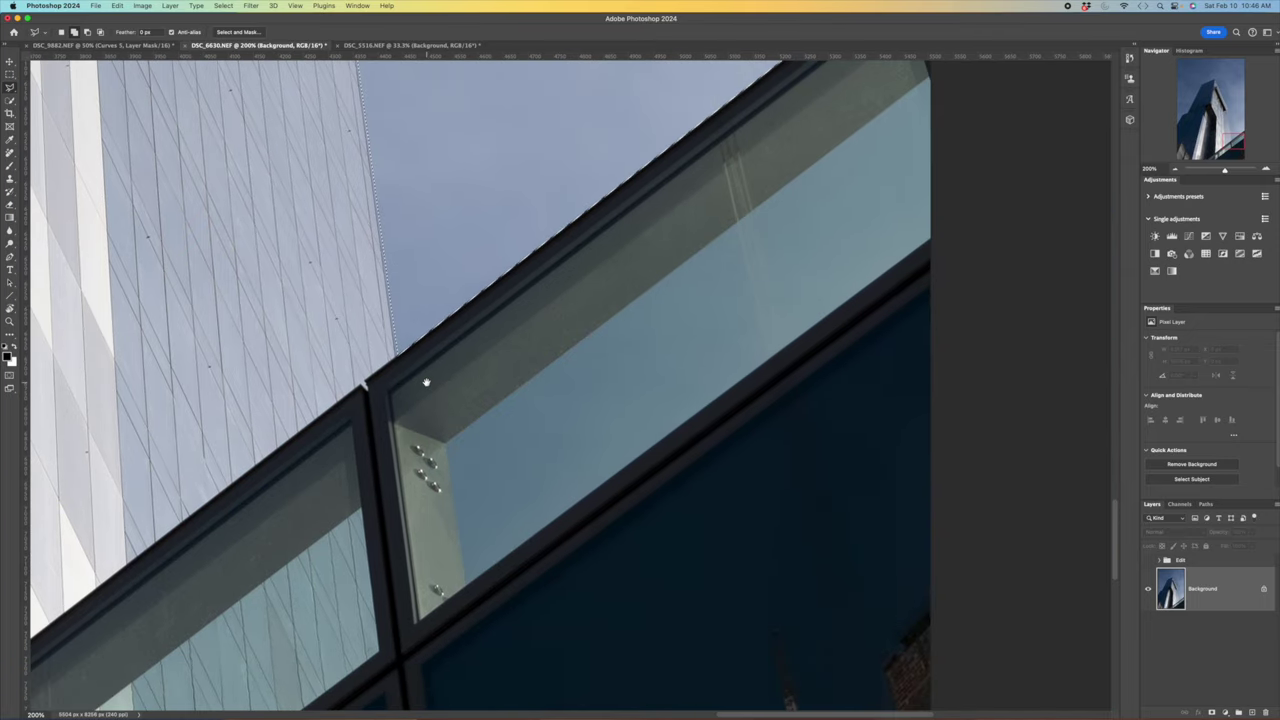
pyautogui.moveTo(470, 588); pyautogui.dragTo(452, 438)
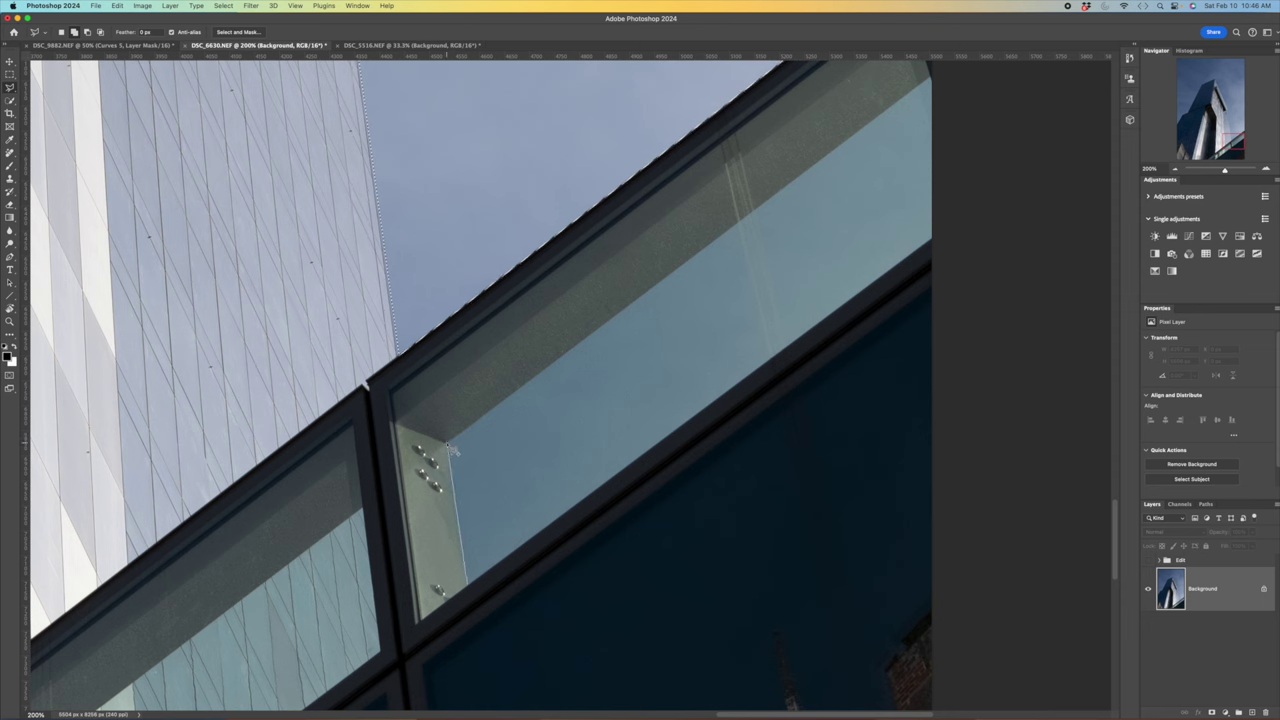
pyautogui.click(941, 69)
pyautogui.click(936, 243)
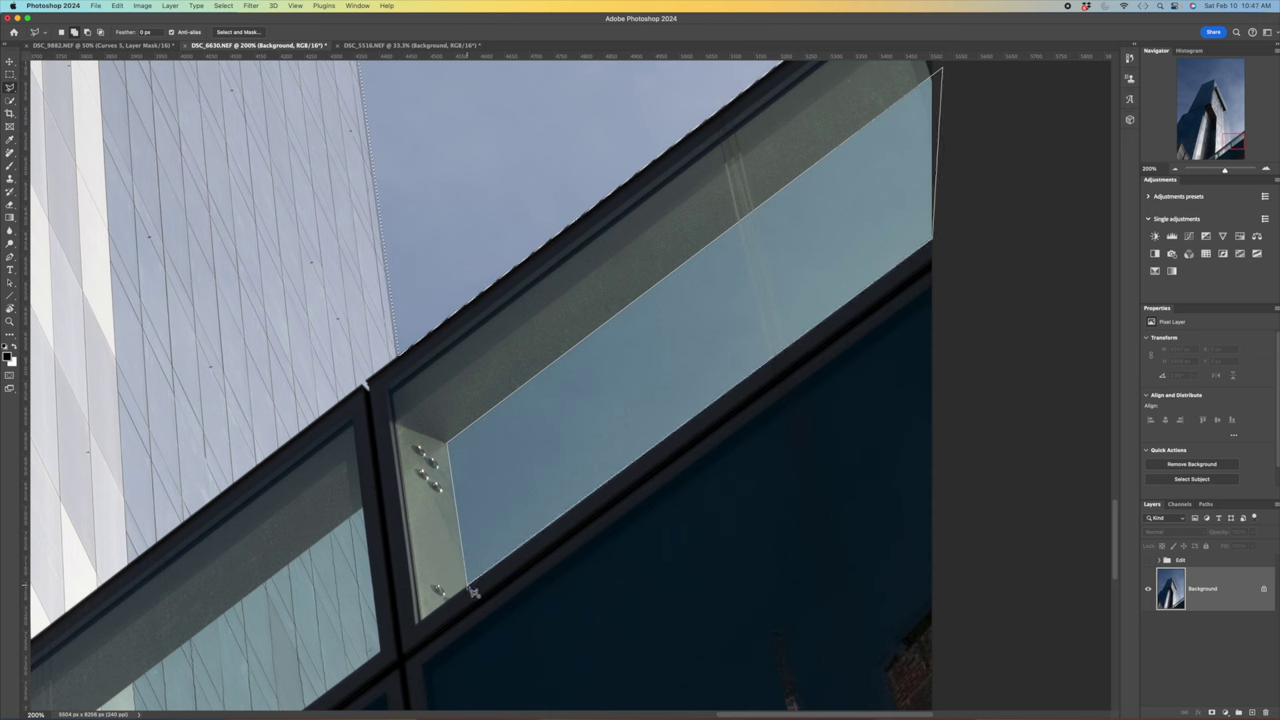
pyautogui.doubleClick(473, 591)
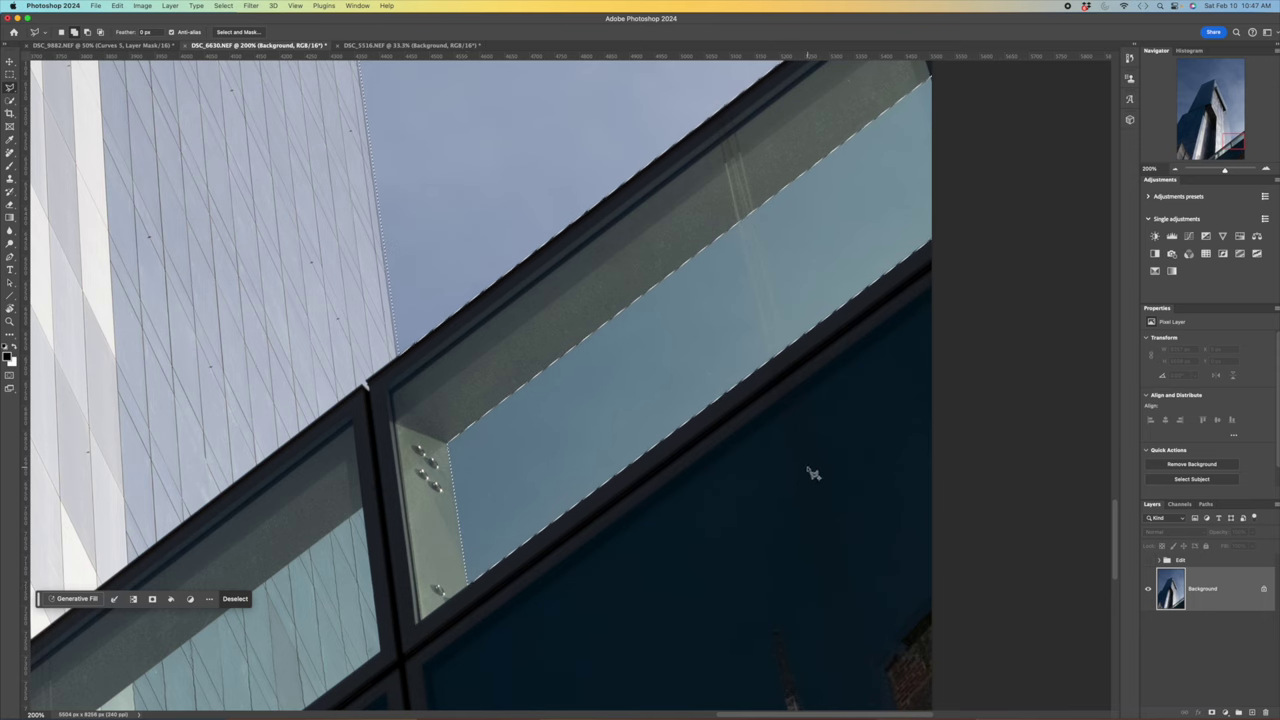
# Save the combined sky and glass pane selection as a new channel named Sky total.
pyautogui.press('super+minus')
pyautogui.press('super+minus')
pyautogui.press('super+minus')
pyautogui.press('super+minus')
pyautogui.press('super+minus')
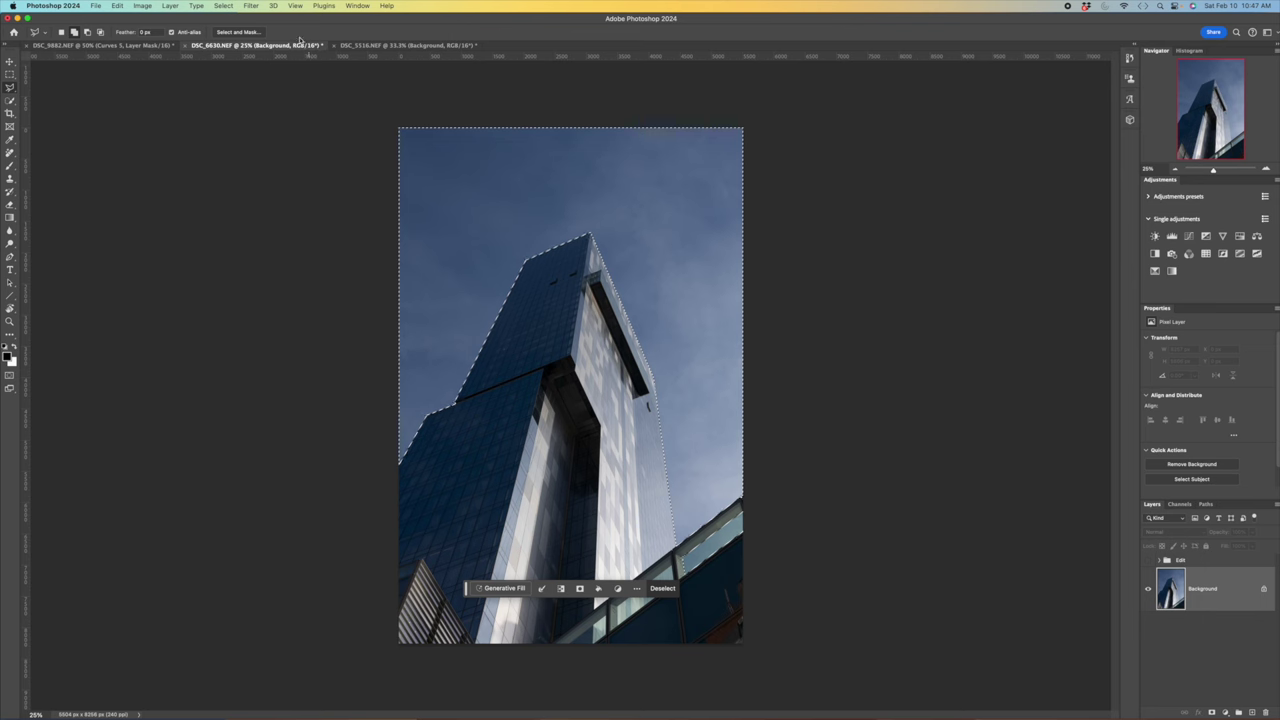
pyautogui.click(224, 6)
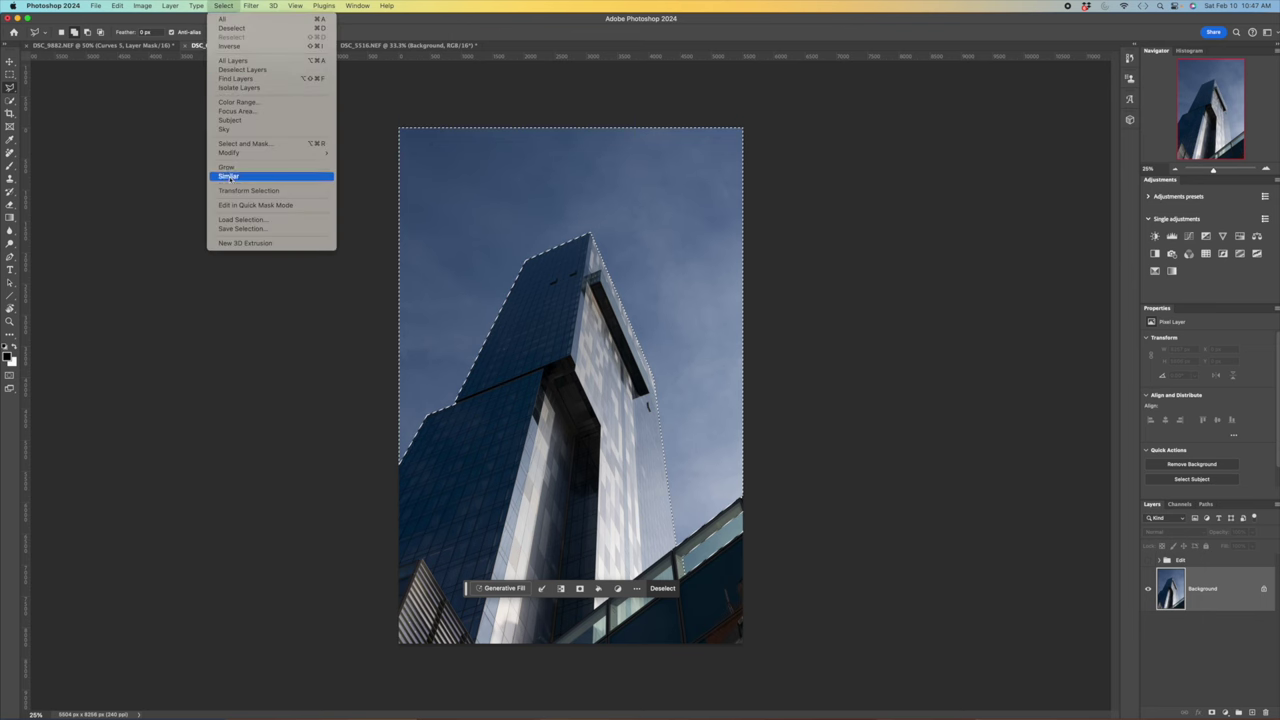
pyautogui.click(234, 229)
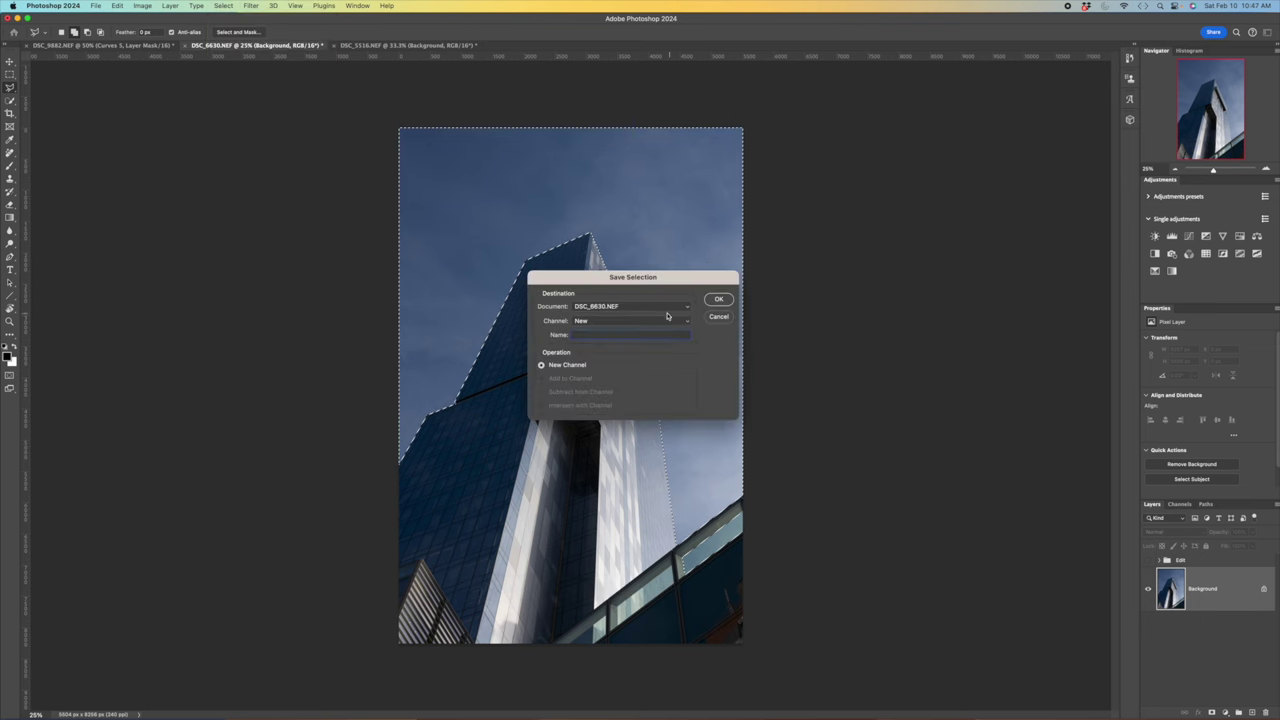
pyautogui.write('Skys')
pyautogui.press('BackSpace')
pyautogui.write('total')
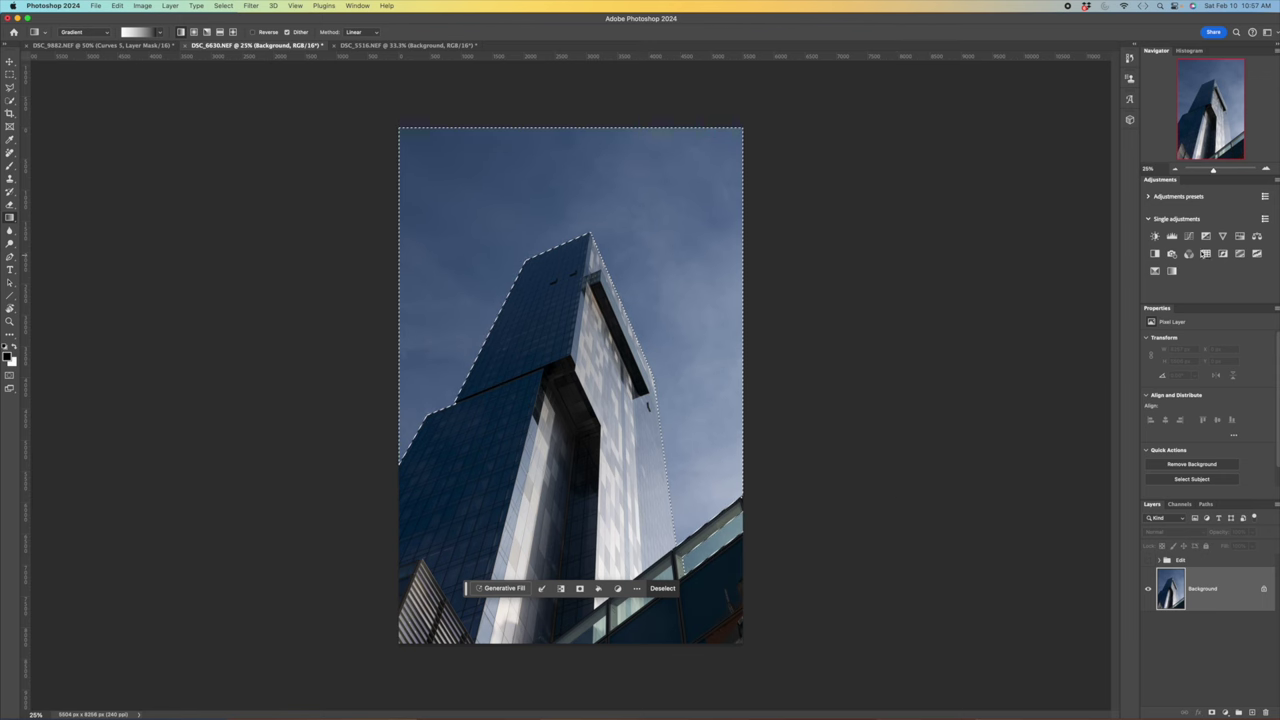
# Add an Exposure adjustment layer masked to the selected sky and set its exposure to -3.08.
pyautogui.click(1205, 236)
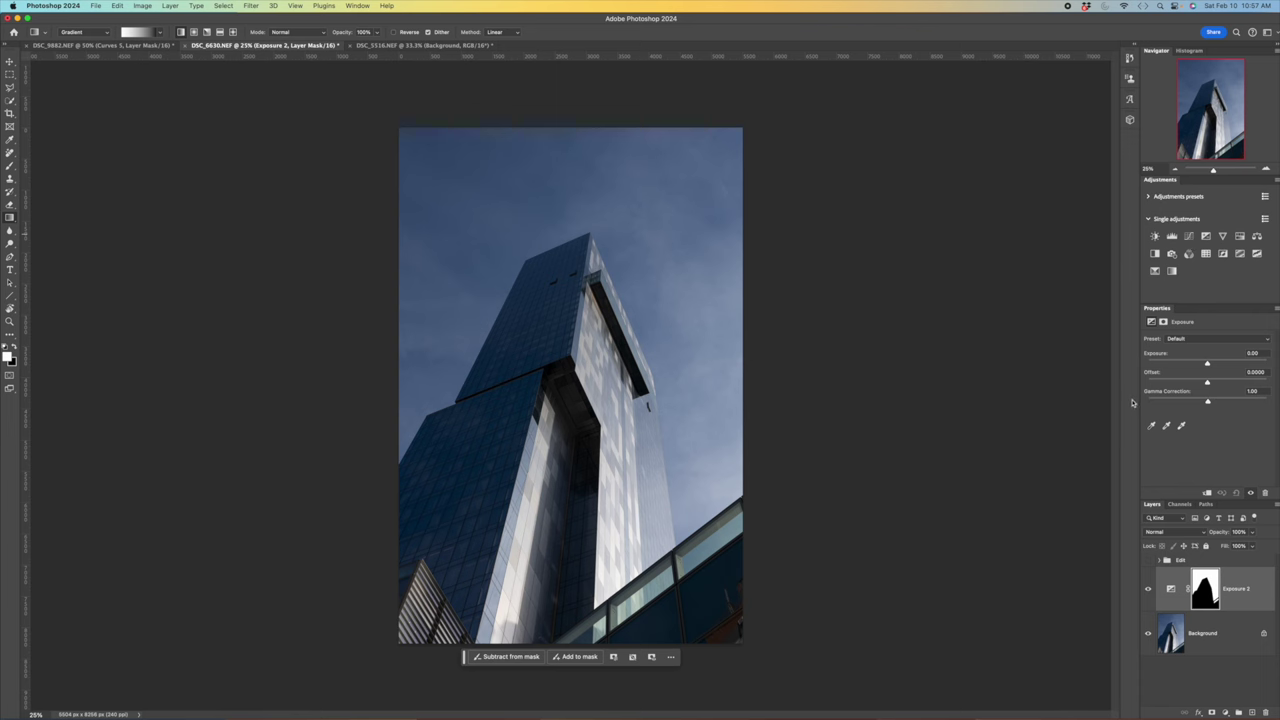
pyautogui.moveTo(1207, 365); pyautogui.dragTo(1189, 366)
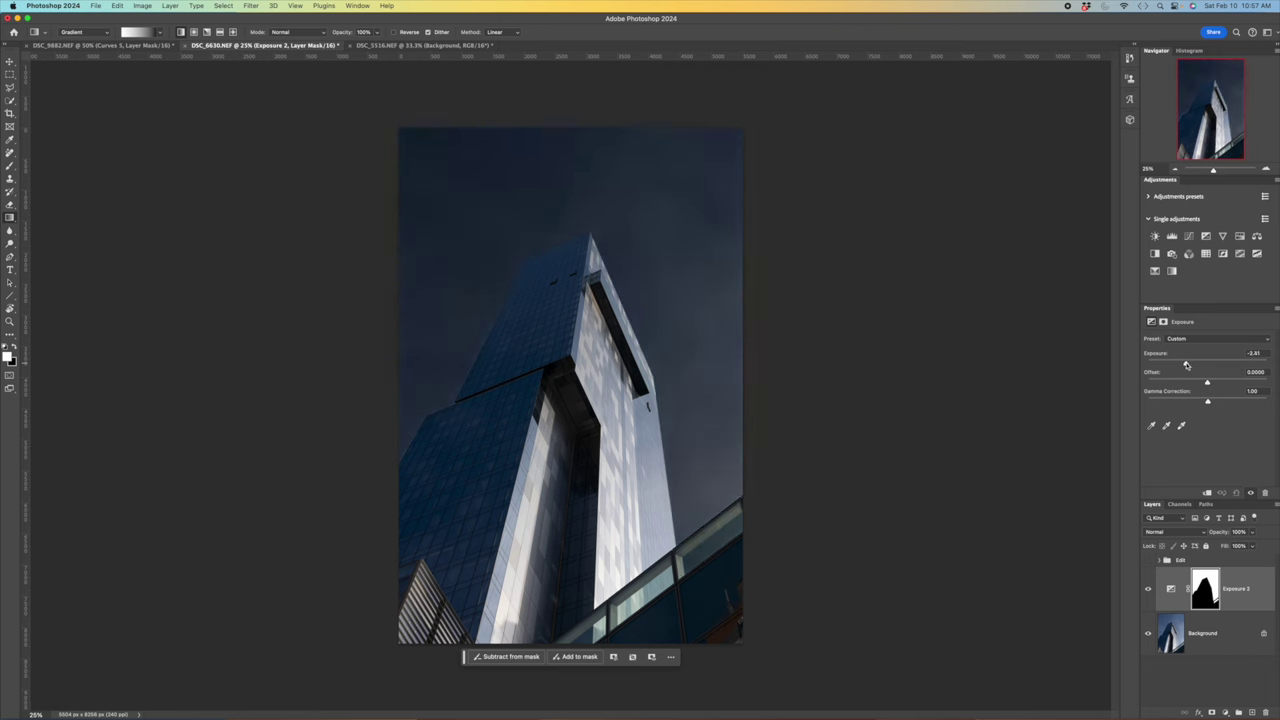
pyautogui.moveTo(1184, 365); pyautogui.dragTo(1181, 366)
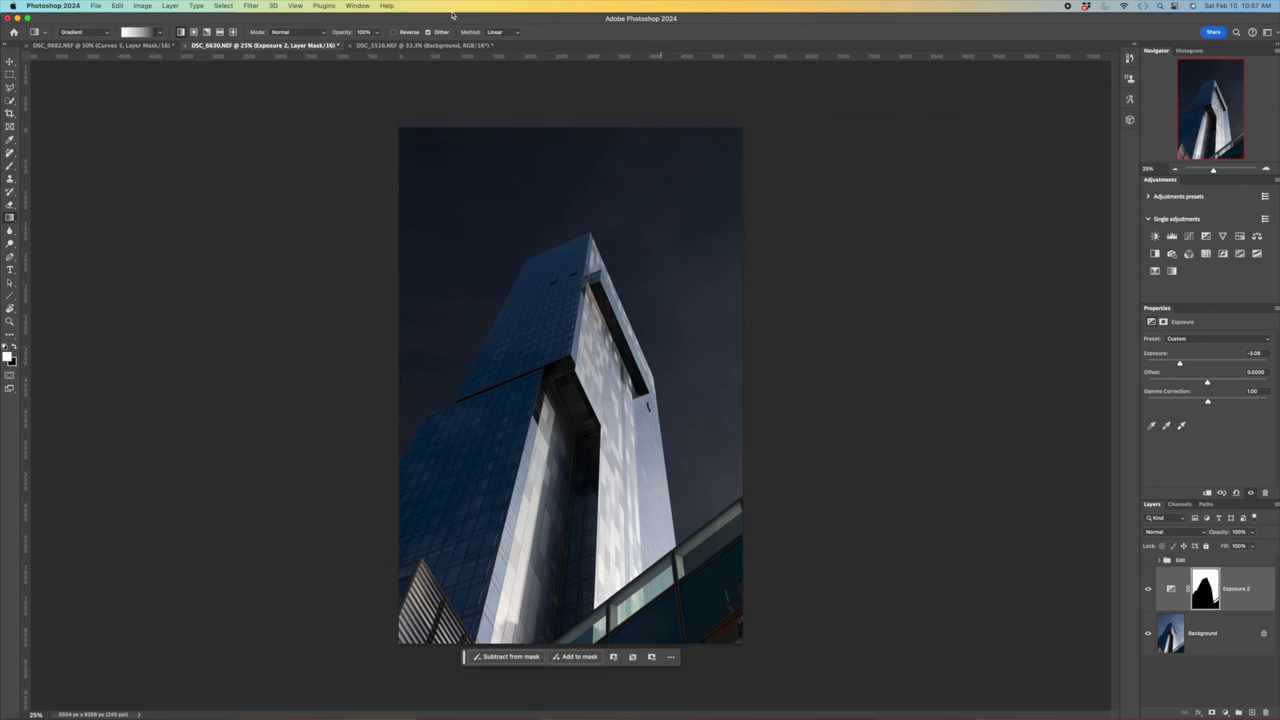
# Reselect the sky and try a horizontal white-to-black linear gradient across it on the Exposure 2 mask.
pyautogui.click(222, 7)
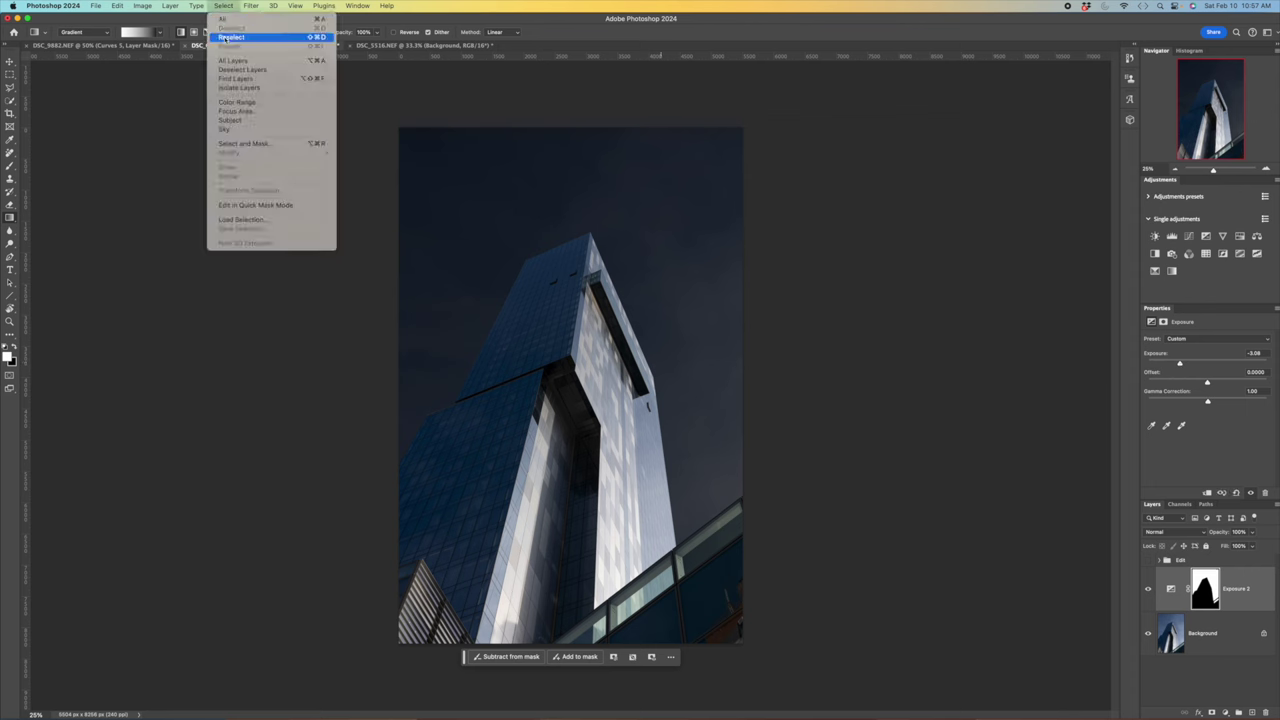
pyautogui.click(240, 37)
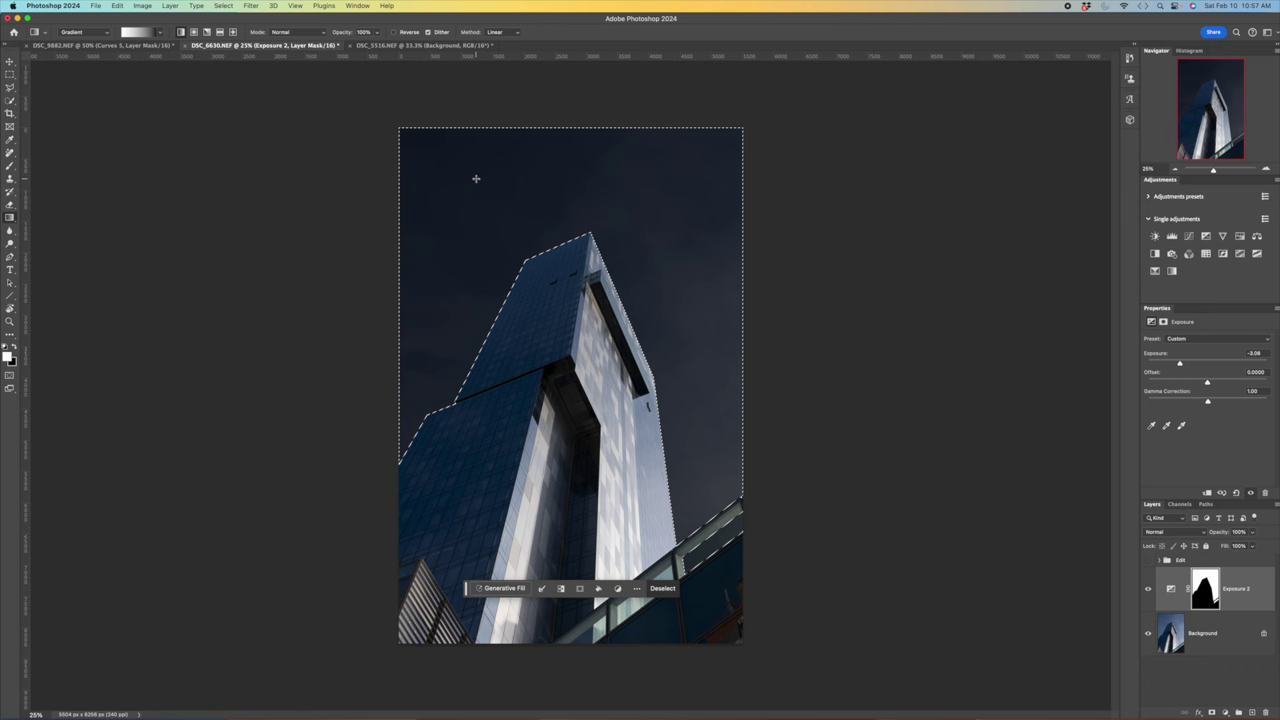
pyautogui.moveTo(470, 179); pyautogui.dragTo(760, 181)
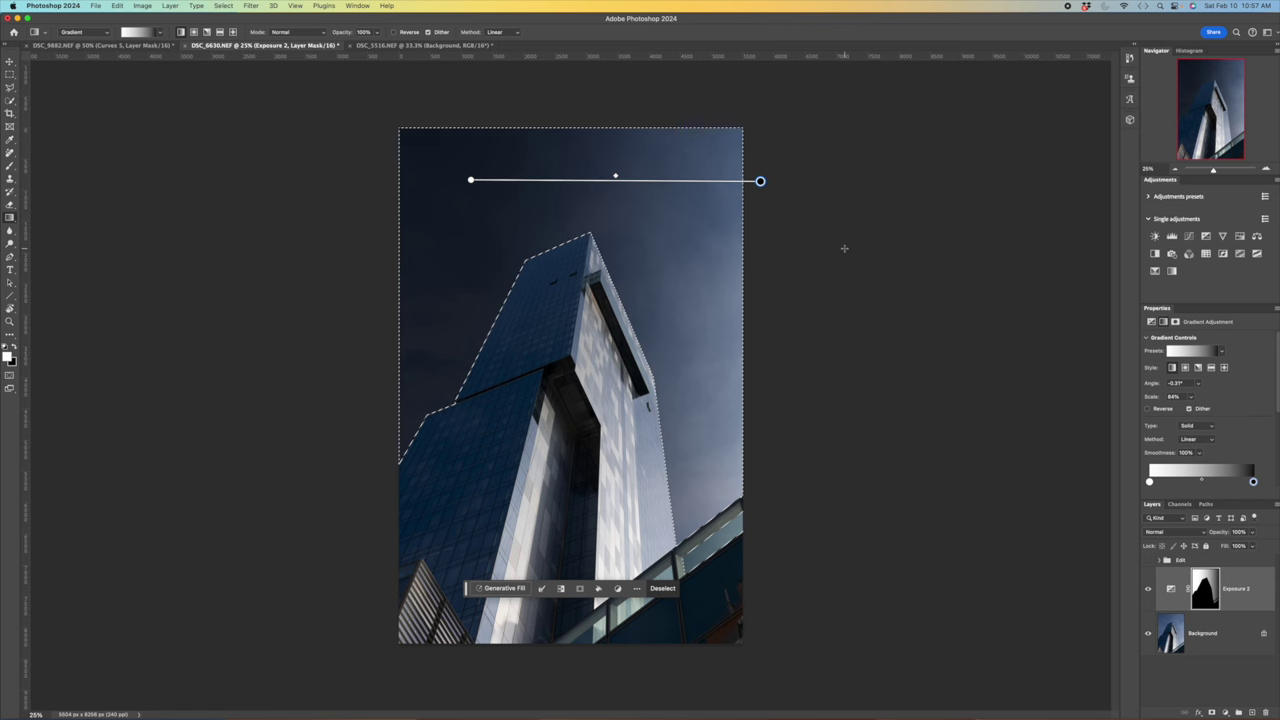
pyautogui.press('Return')
pyautogui.hotkey('ctrl', 'd')
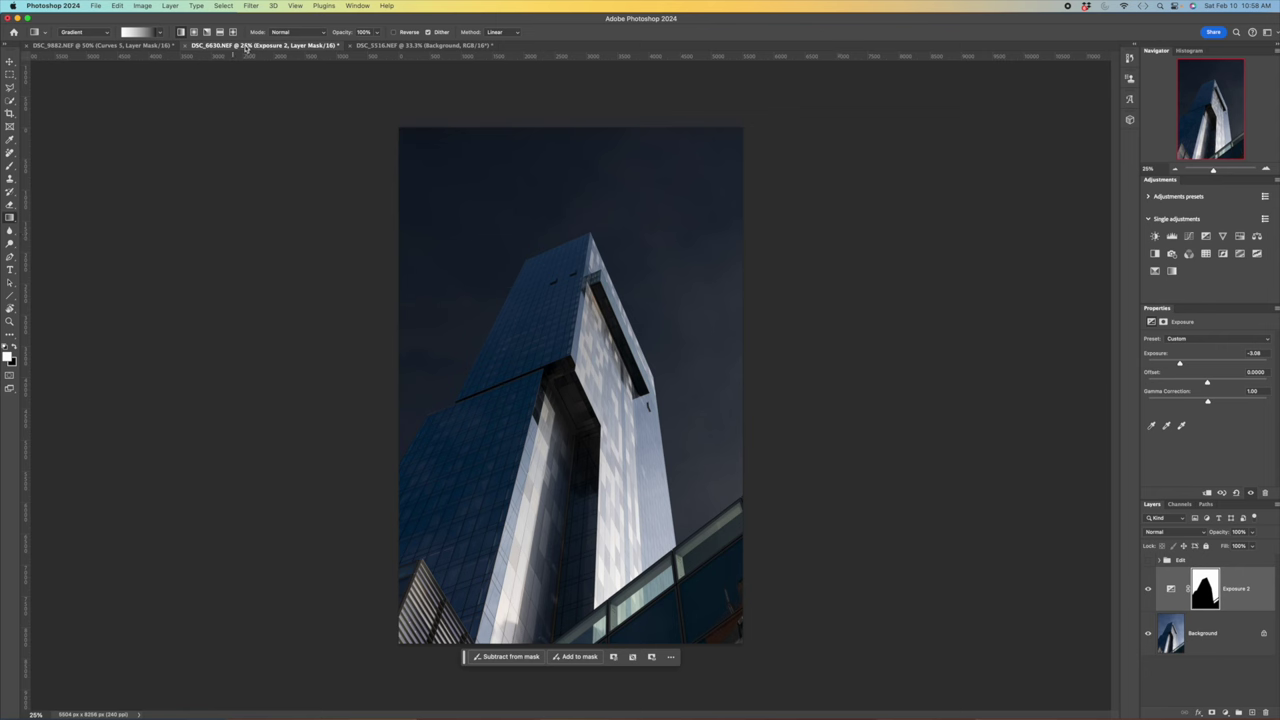
# Switch to DSC_5516.NEF and select the sky between the curved buildings with the Quick Selection tool.
pyautogui.click(378, 46)
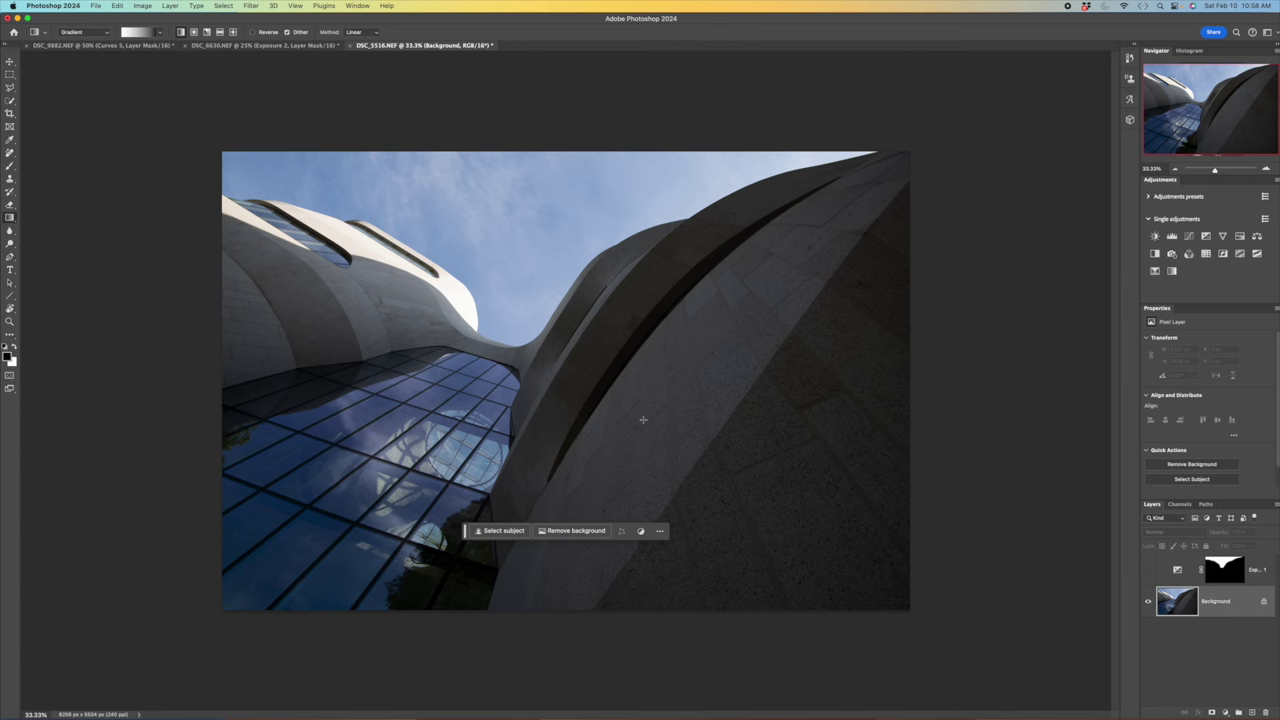
pyautogui.click(10, 102)
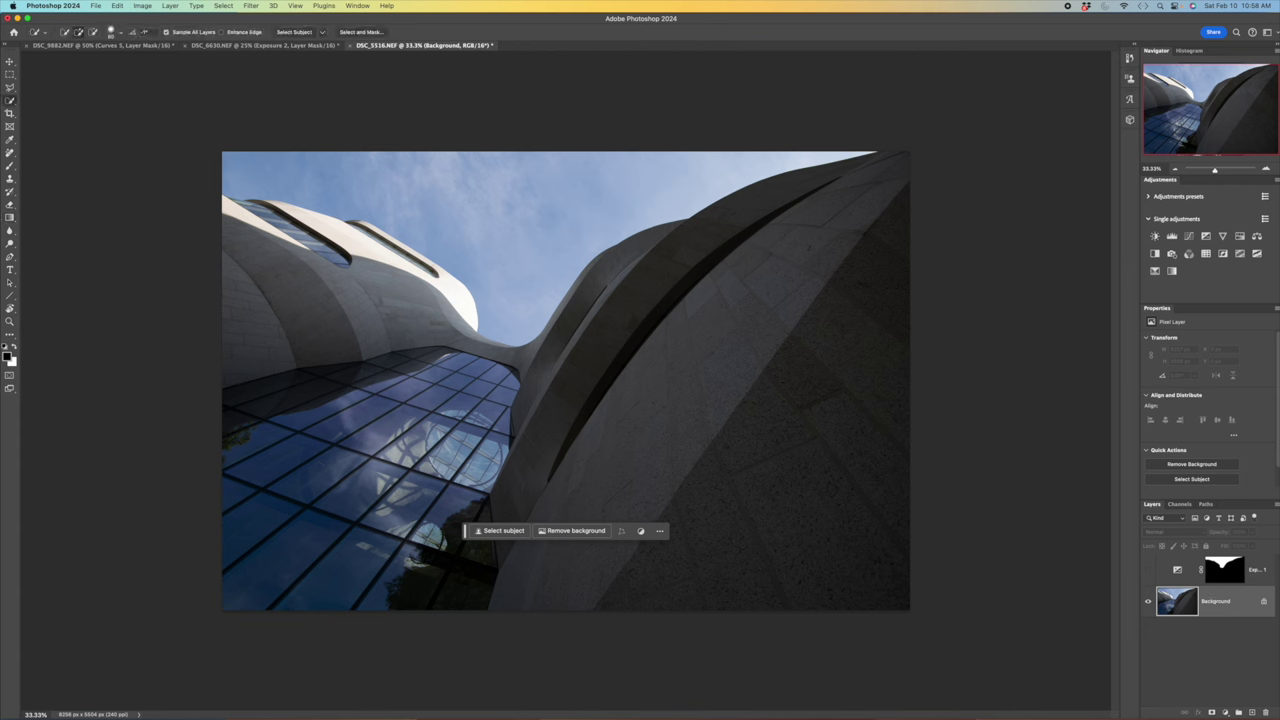
pyautogui.click(569, 170)
pyautogui.click(615, 353)
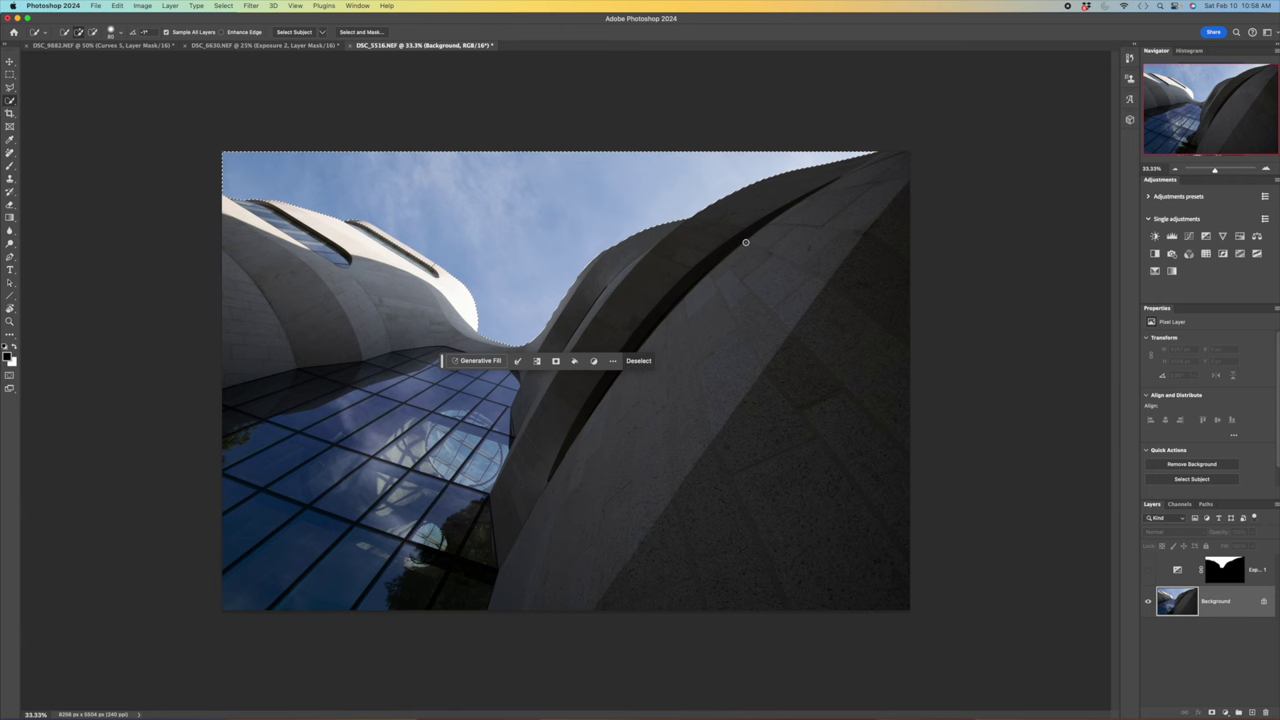
# Examine the sky selection's edge along both curved buildings up close and clear the selection.
pyautogui.press('super+equal')
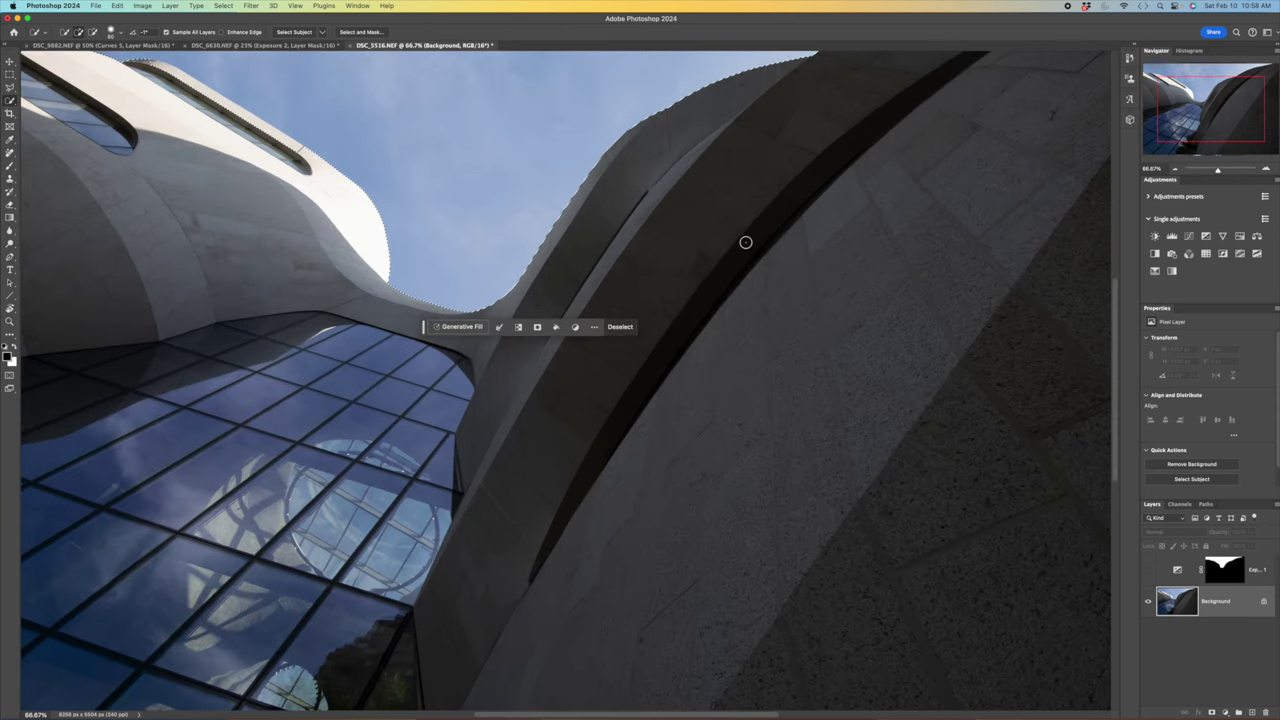
pyautogui.moveTo(753, 224); pyautogui.dragTo(483, 506)
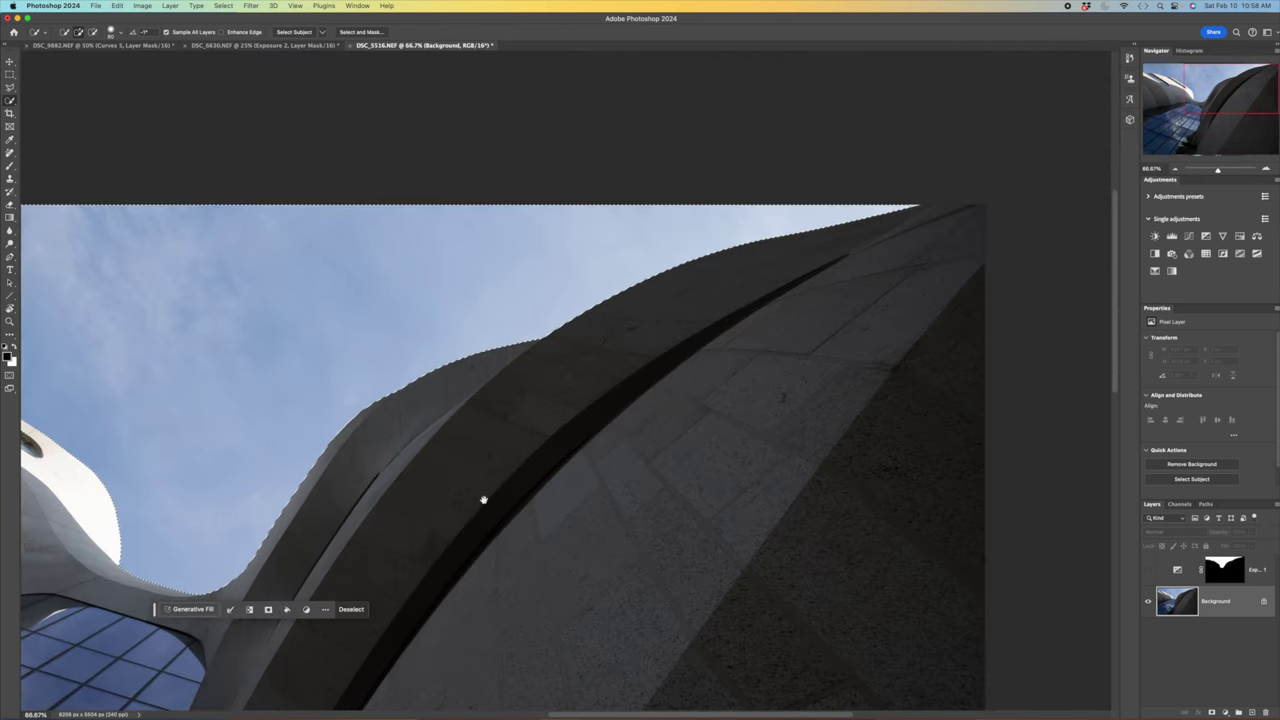
pyautogui.moveTo(222, 419); pyautogui.dragTo(766, 397)
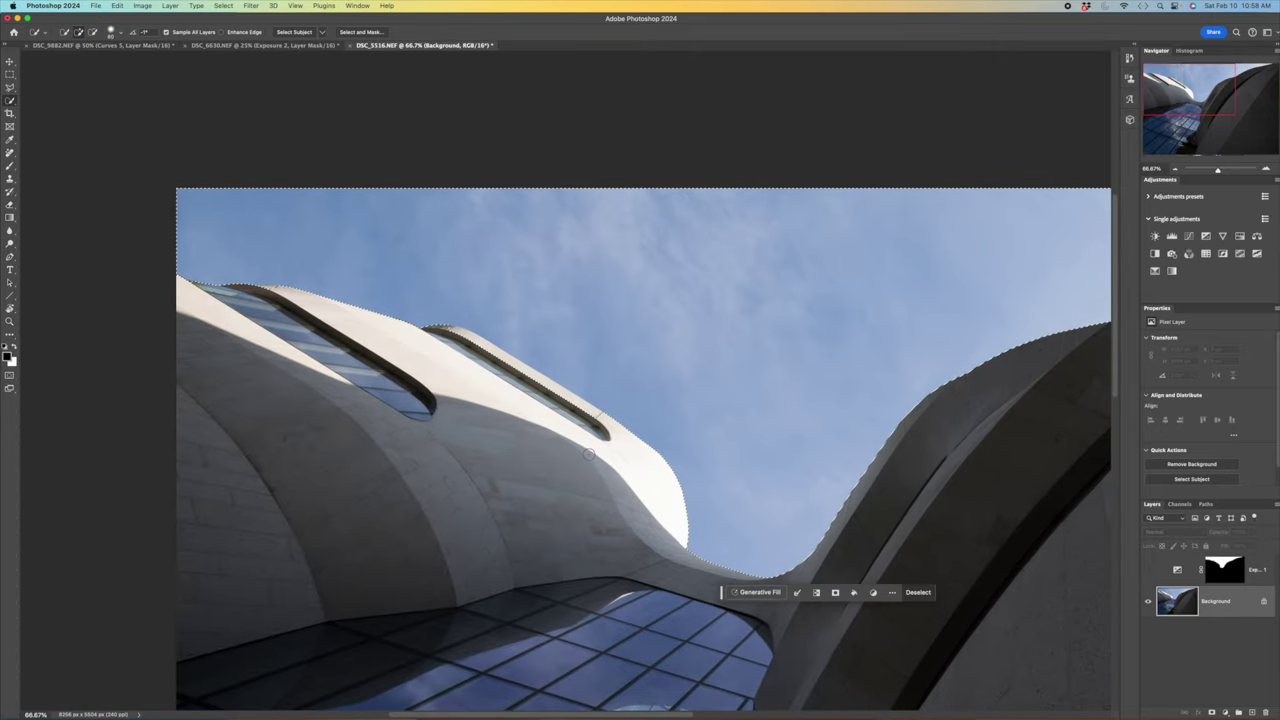
pyautogui.press('super+1')
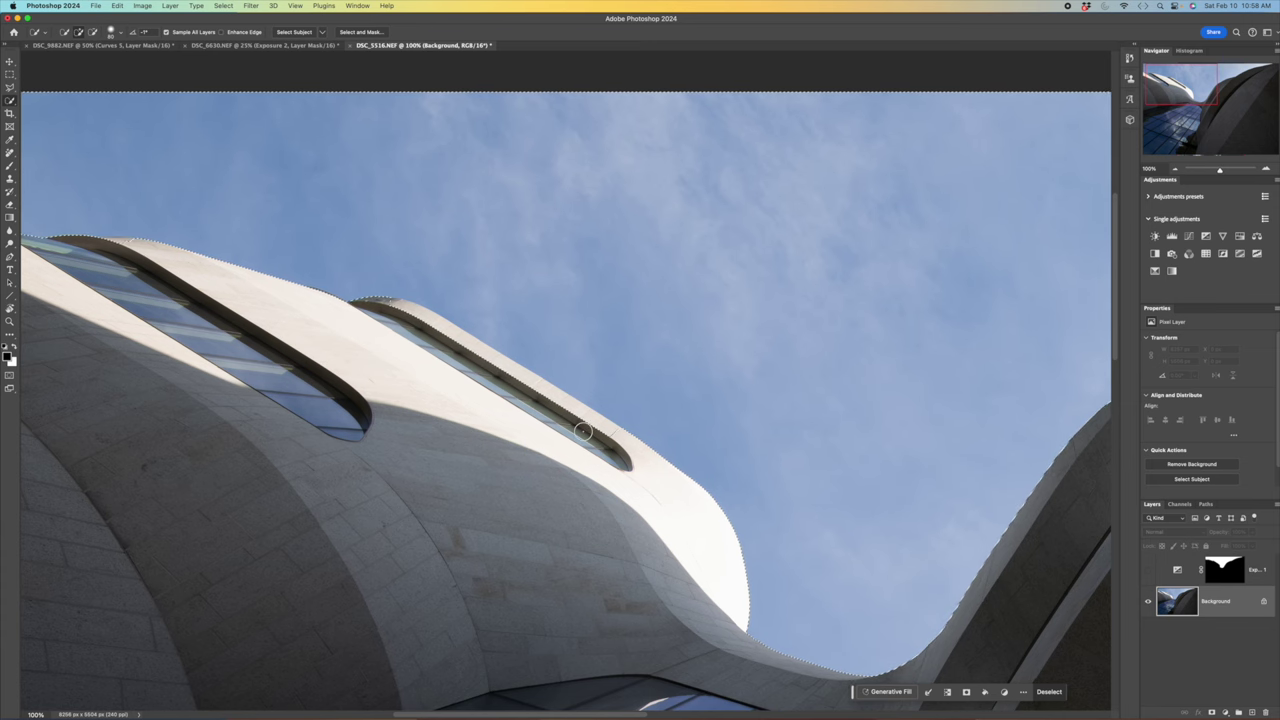
pyautogui.press('alt')
pyautogui.press('super+d')
# Start a Polygonal Lasso outline where the dark curved wall meets the image's upper edge and trace along the wall's skyline.
pyautogui.moveTo(917, 466); pyautogui.dragTo(683, 443)
pyautogui.moveTo(912, 370); pyautogui.dragTo(543, 457)
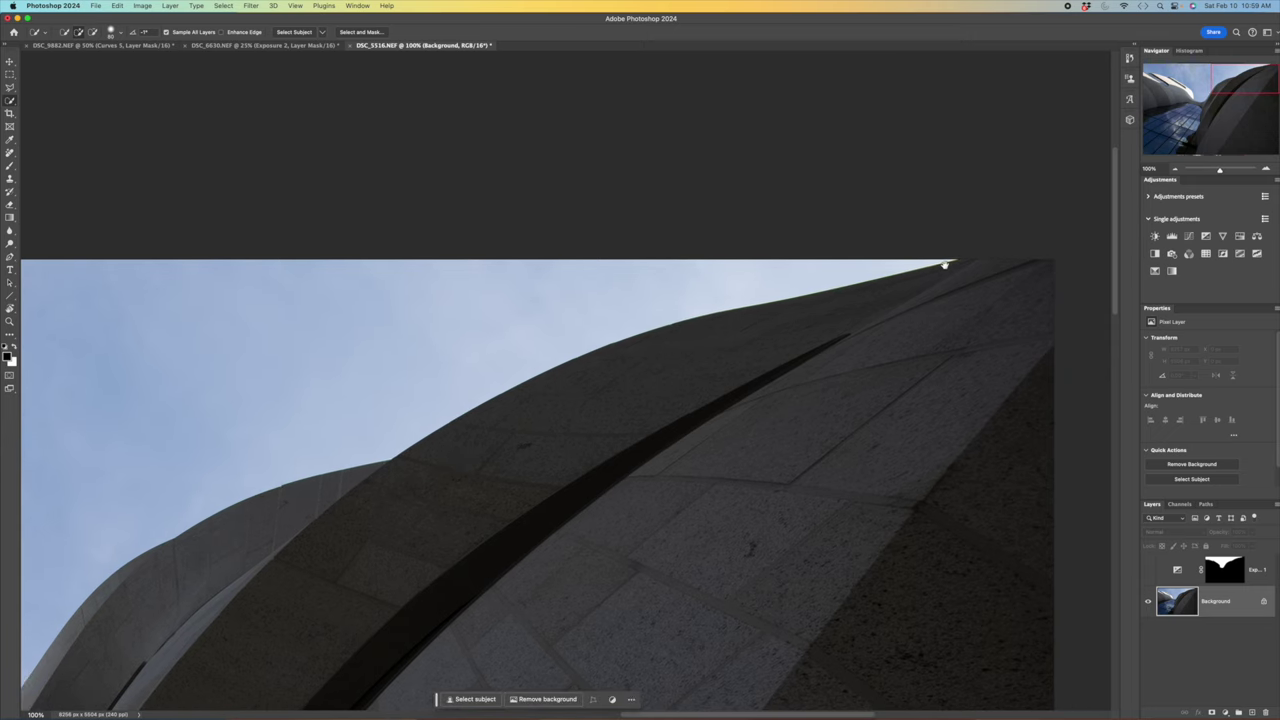
pyautogui.click(10, 88)
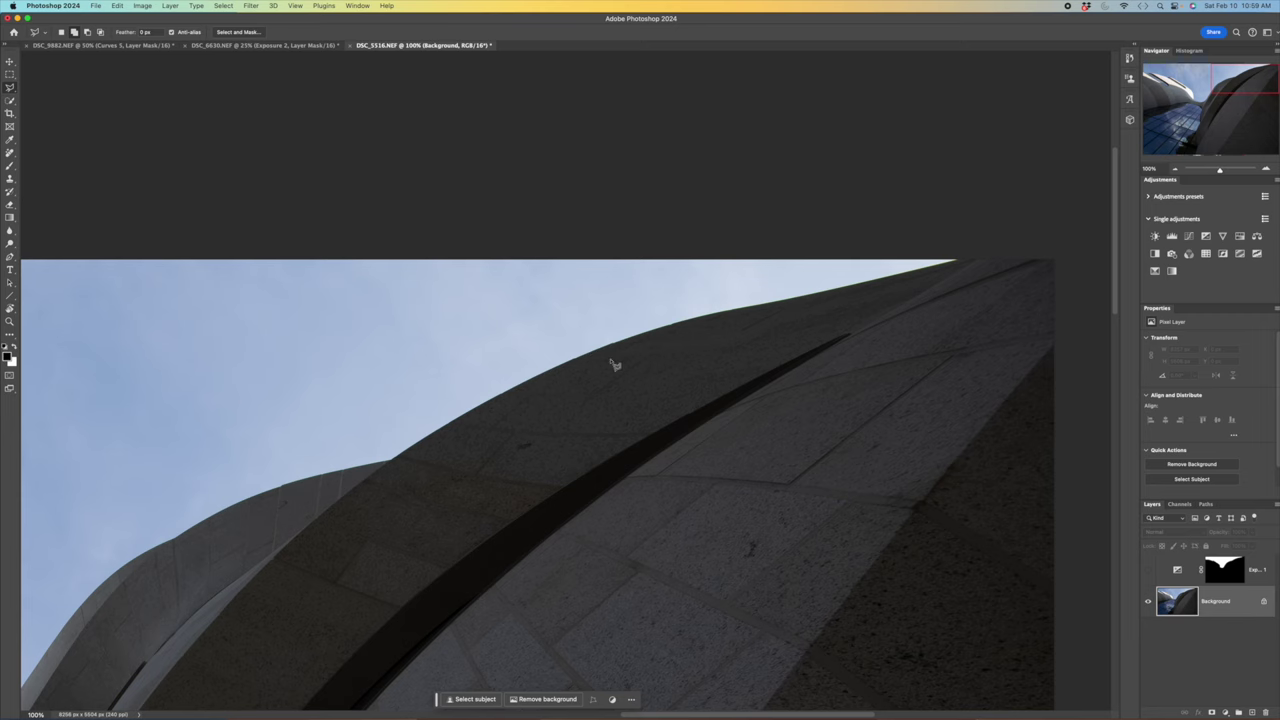
pyautogui.scroll(2, 615, 365)
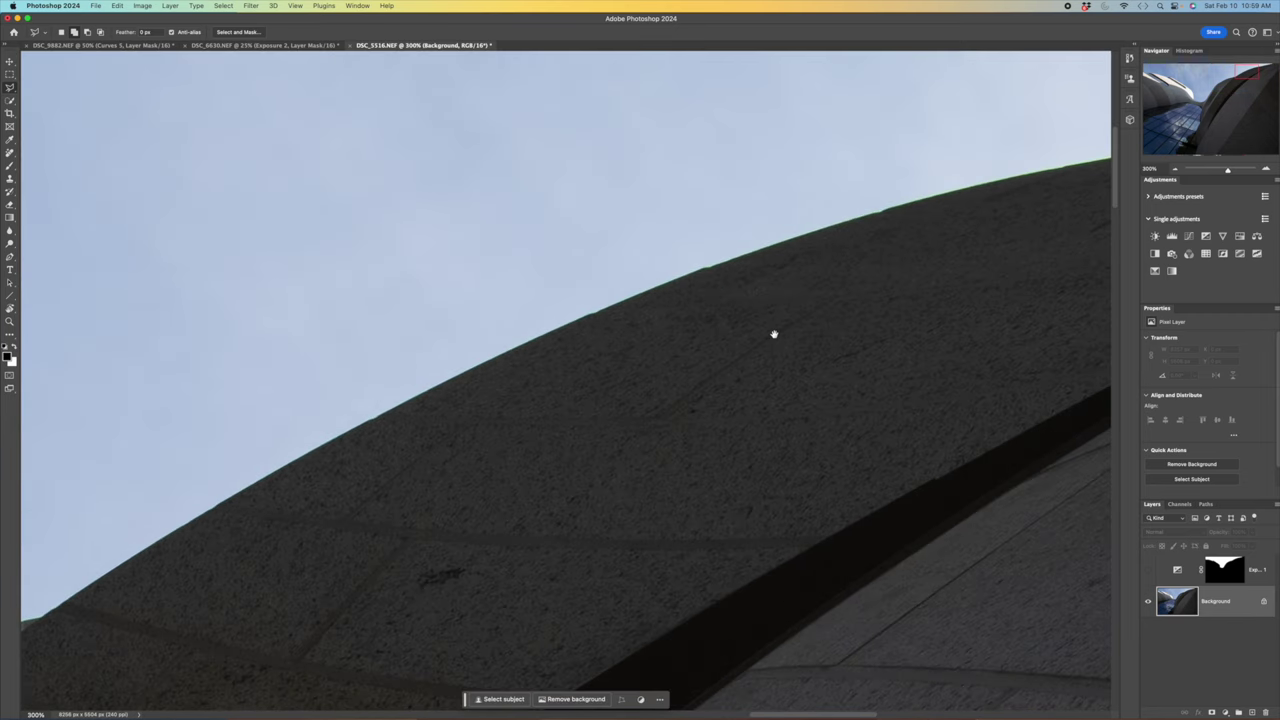
pyautogui.scroll(5, 769, 334)
pyautogui.hscroll(5, 209, 509)
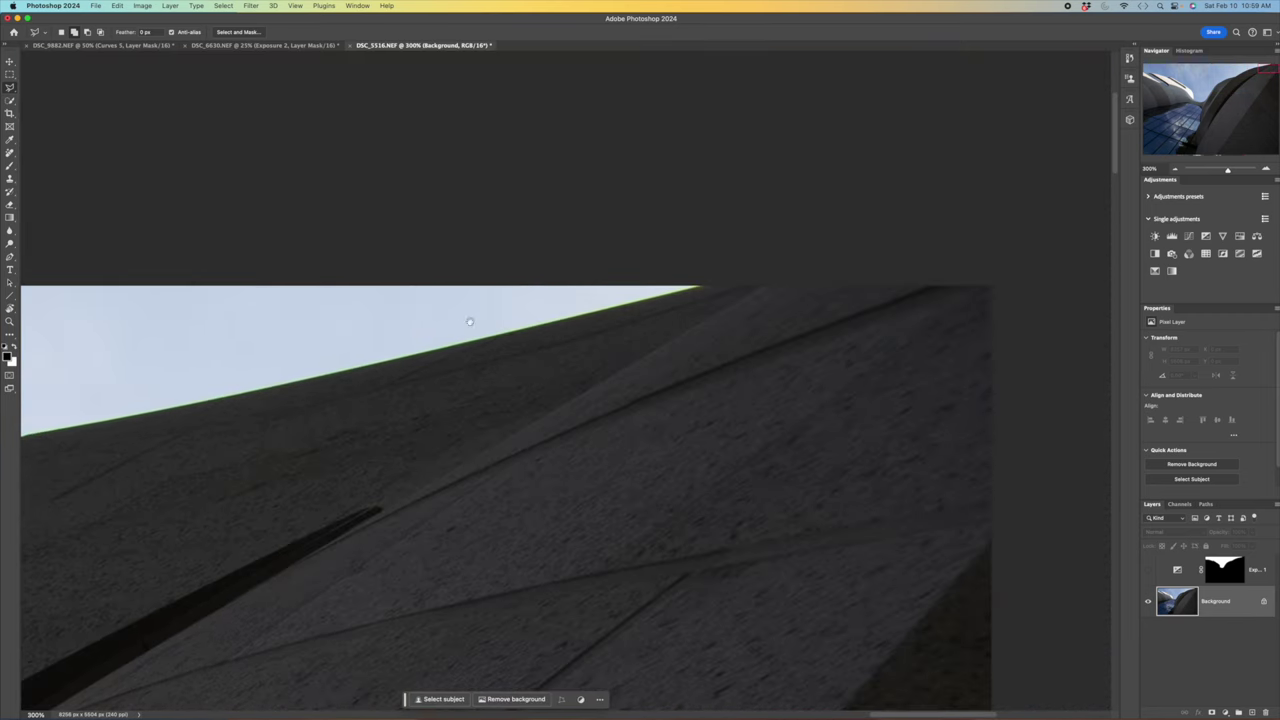
pyautogui.click(702, 288)
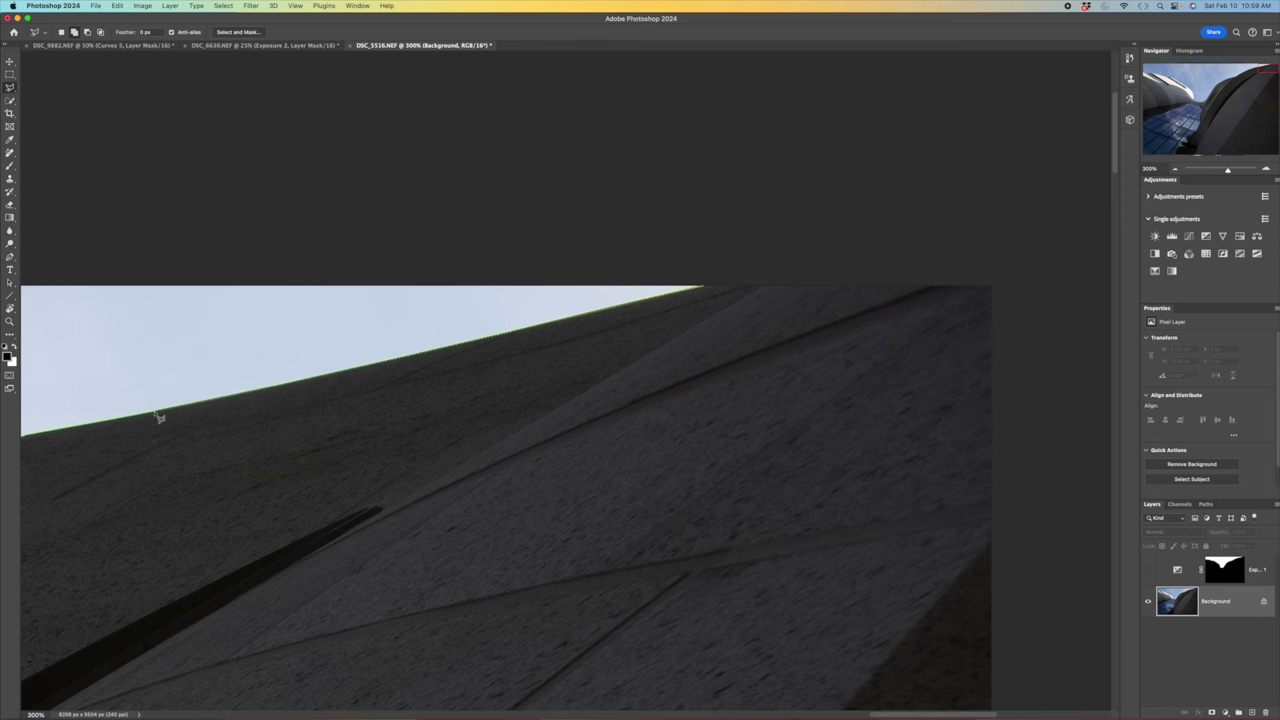
pyautogui.moveTo(69, 429); pyautogui.dragTo(574, 391)
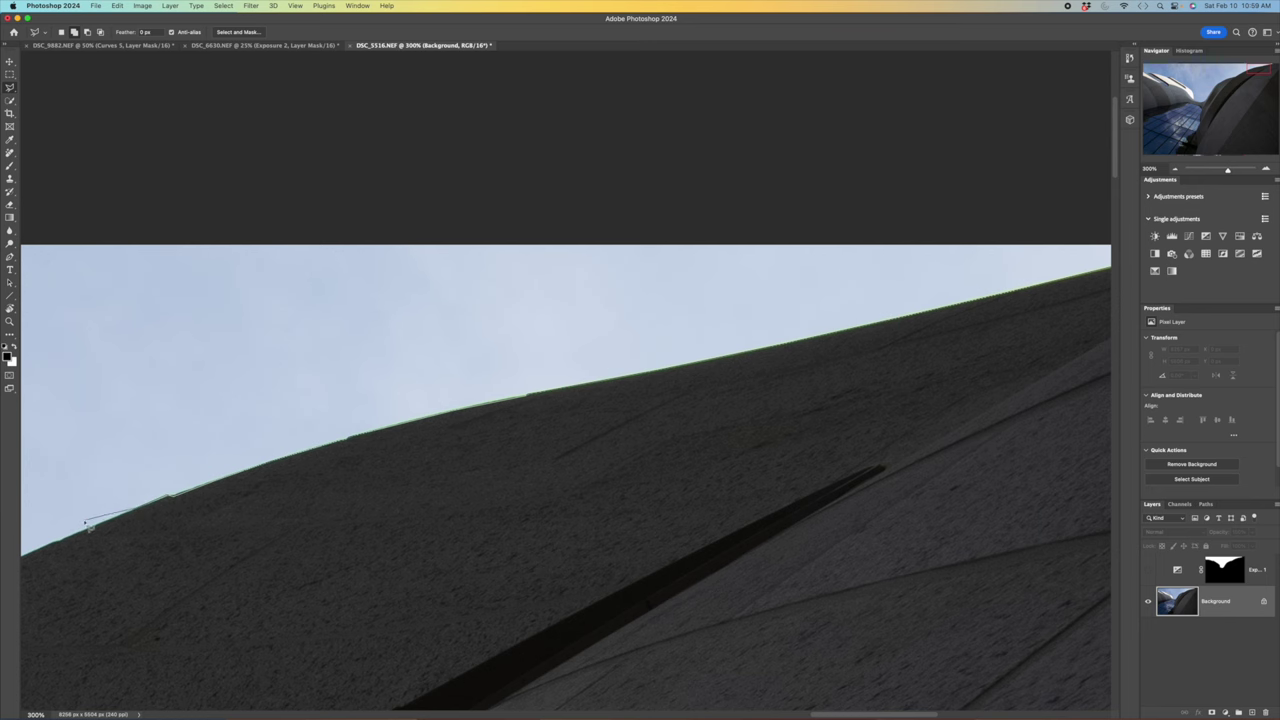
pyautogui.moveTo(84, 530)
pyautogui.mouseDown()
pyautogui.moveTo(390, 283)
pyautogui.moveTo(475, 297)
pyautogui.moveTo(445, 315)
pyautogui.mouseUp()
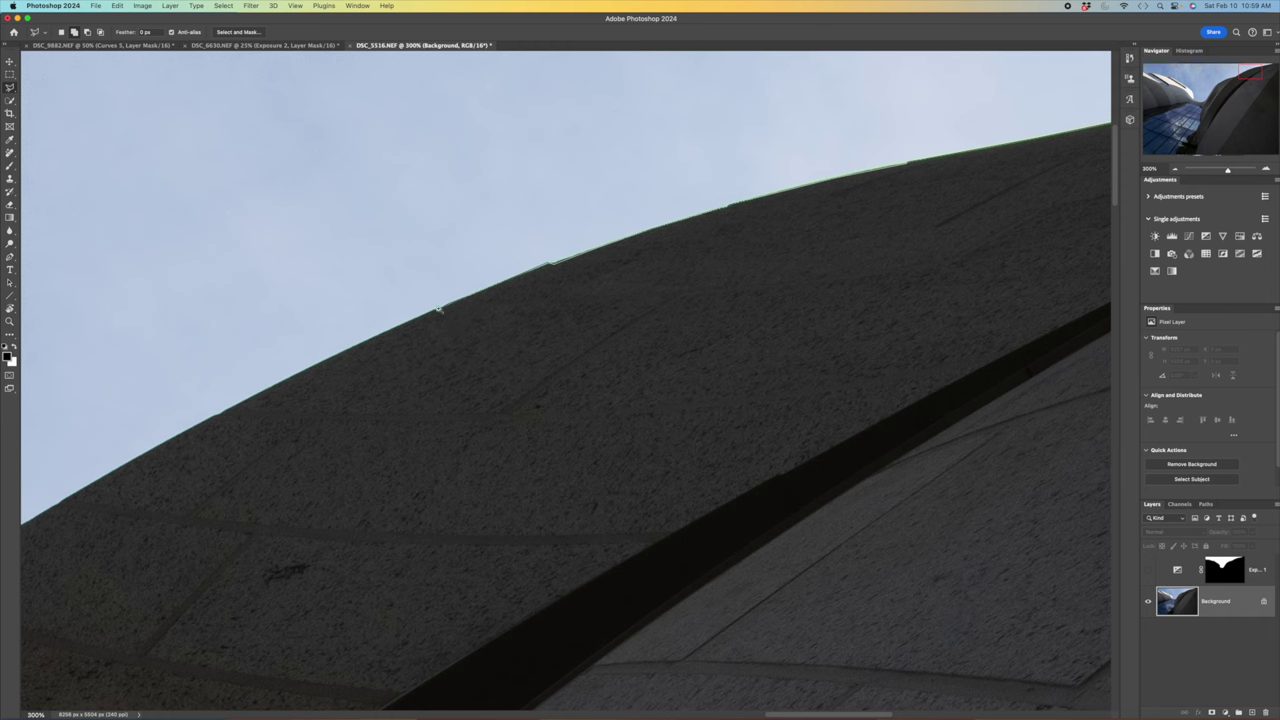
# Continue the lasso outline along the curved wall, close it around the sky above the image edge, and deselect it.
pyautogui.scroll(1, 445, 315)
pyautogui.moveTo(443, 315); pyautogui.dragTo(358, 350)
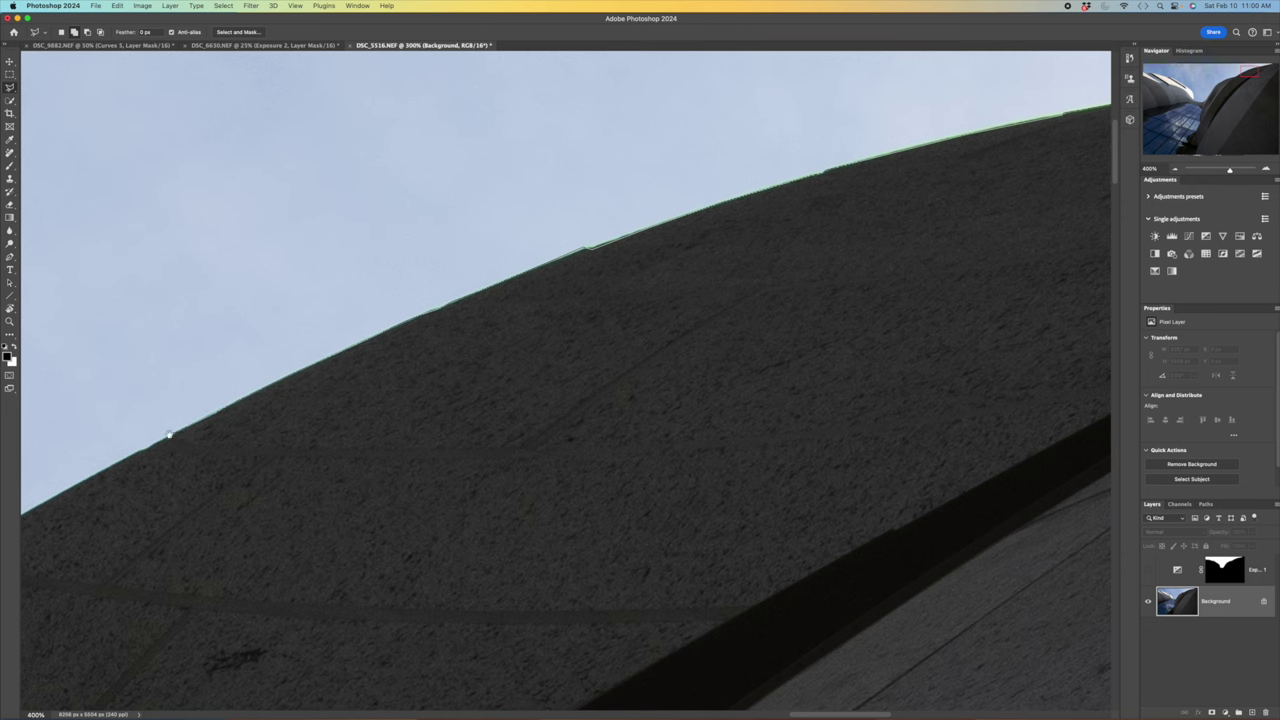
pyautogui.moveTo(170, 436); pyautogui.dragTo(578, 348)
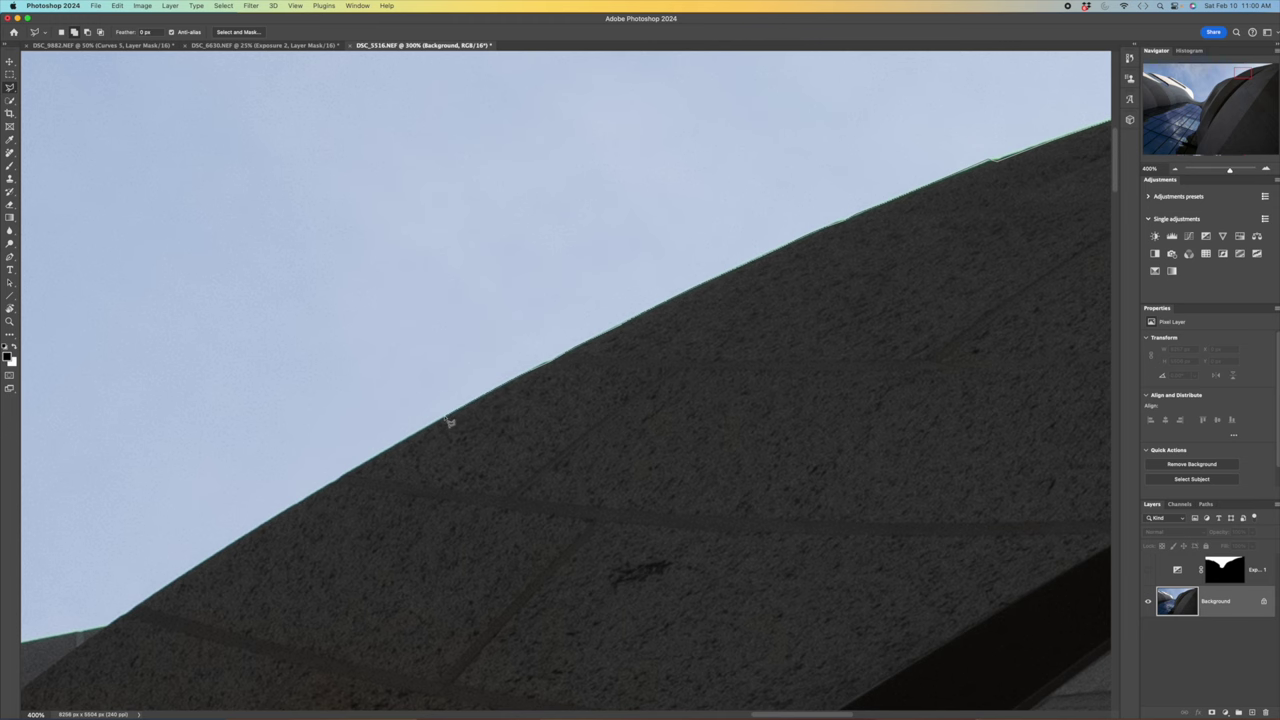
pyautogui.scroll(-5, 449, 422)
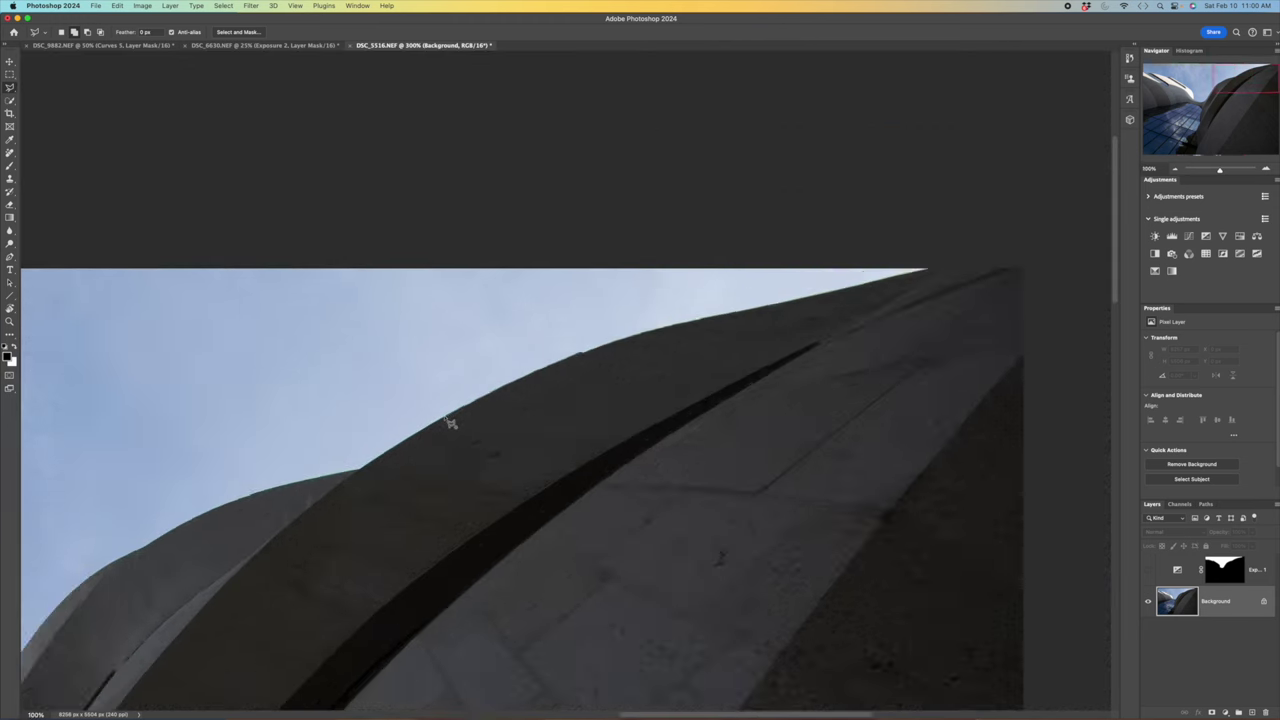
pyautogui.click(457, 291)
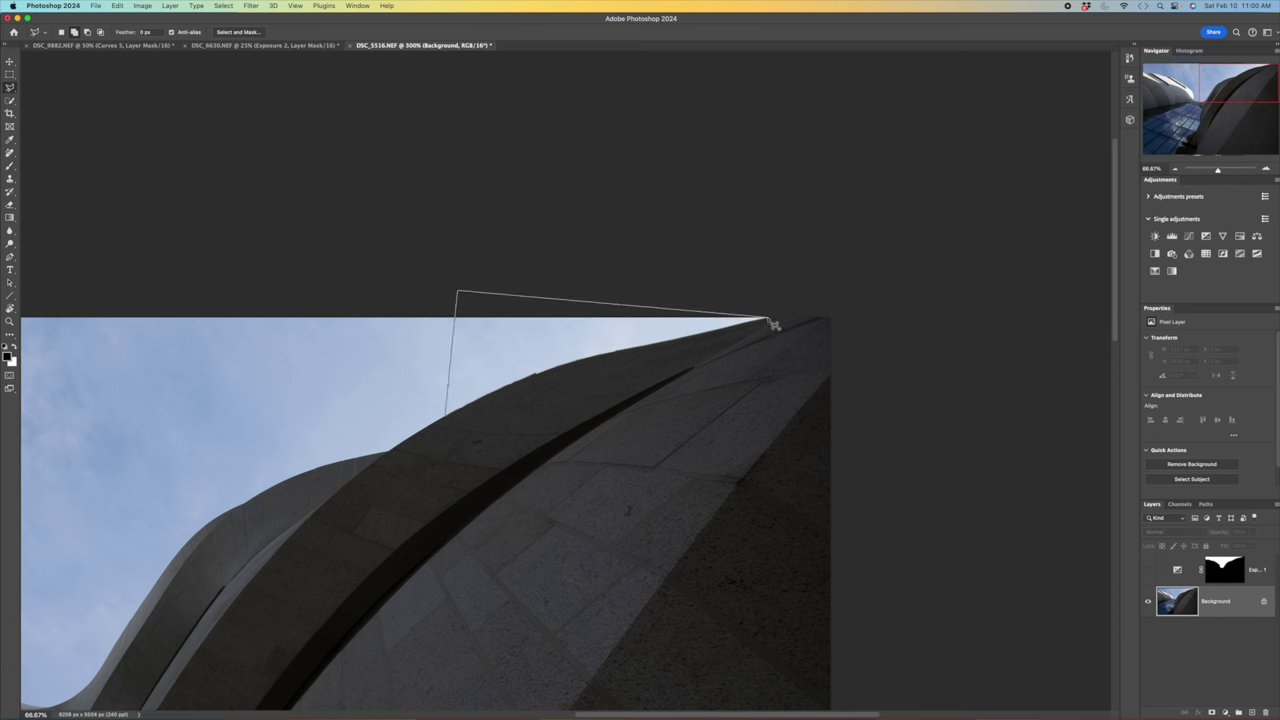
pyautogui.doubleClick(773, 318)
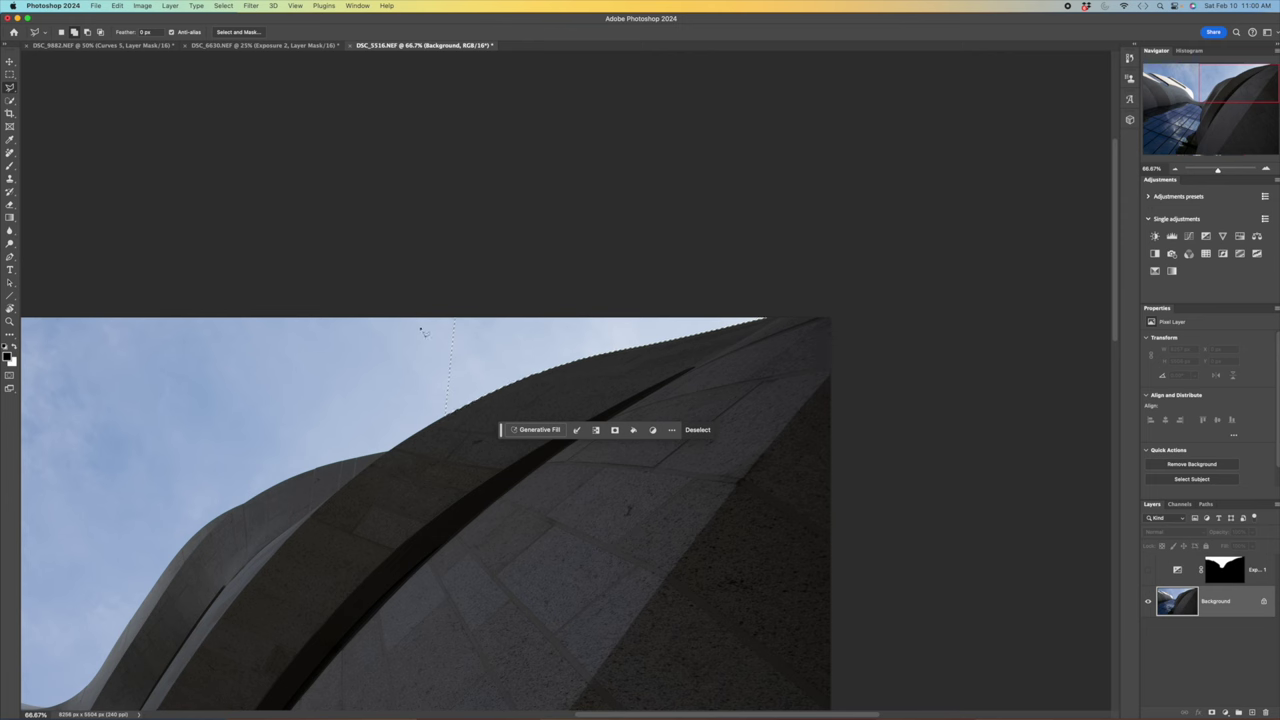
pyautogui.press('super+d')
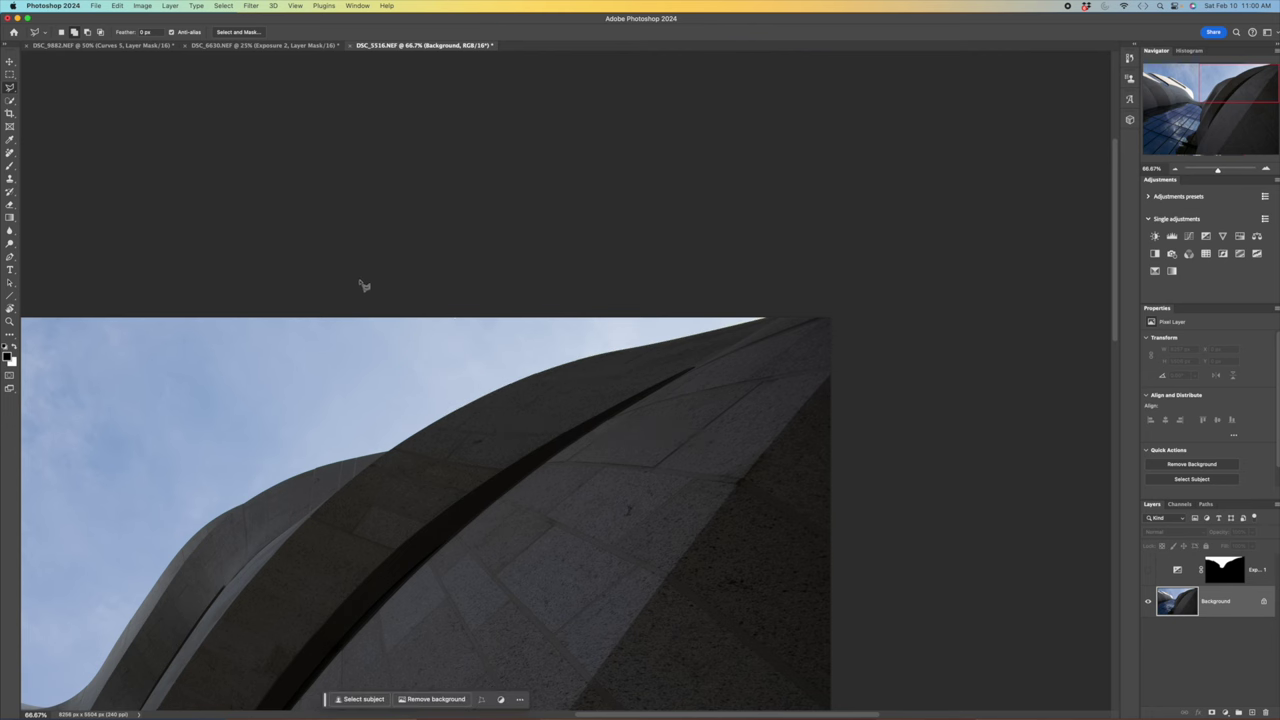
# Try a loose freehand selection in the open sky with the Lasso tool and clear it.
pyautogui.scroll(-1, 286, 265)
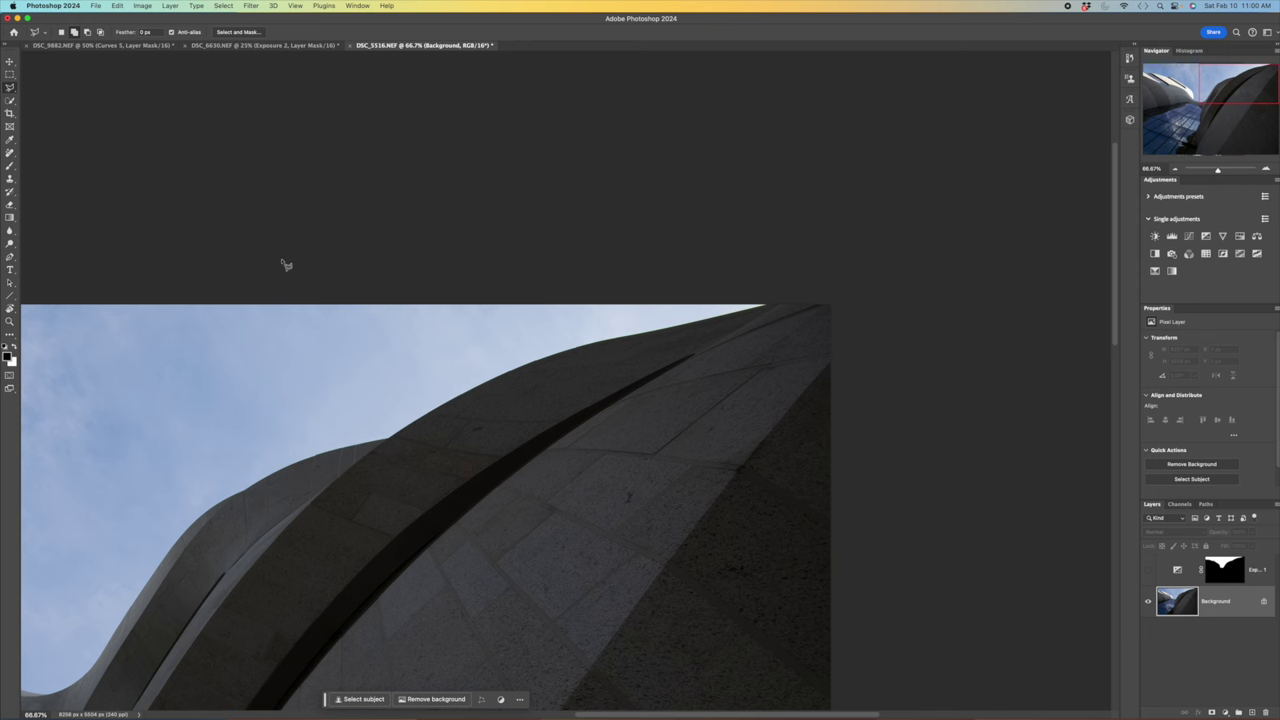
pyautogui.click(16, 92)
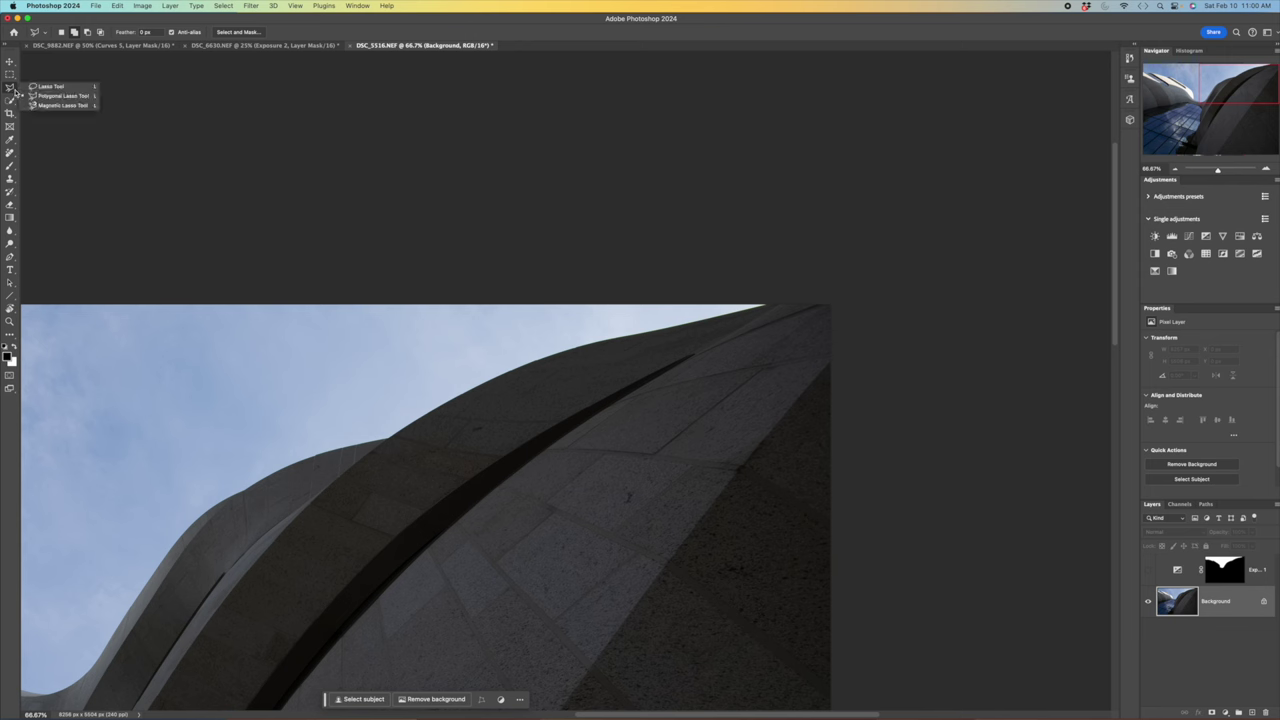
pyautogui.click(50, 86)
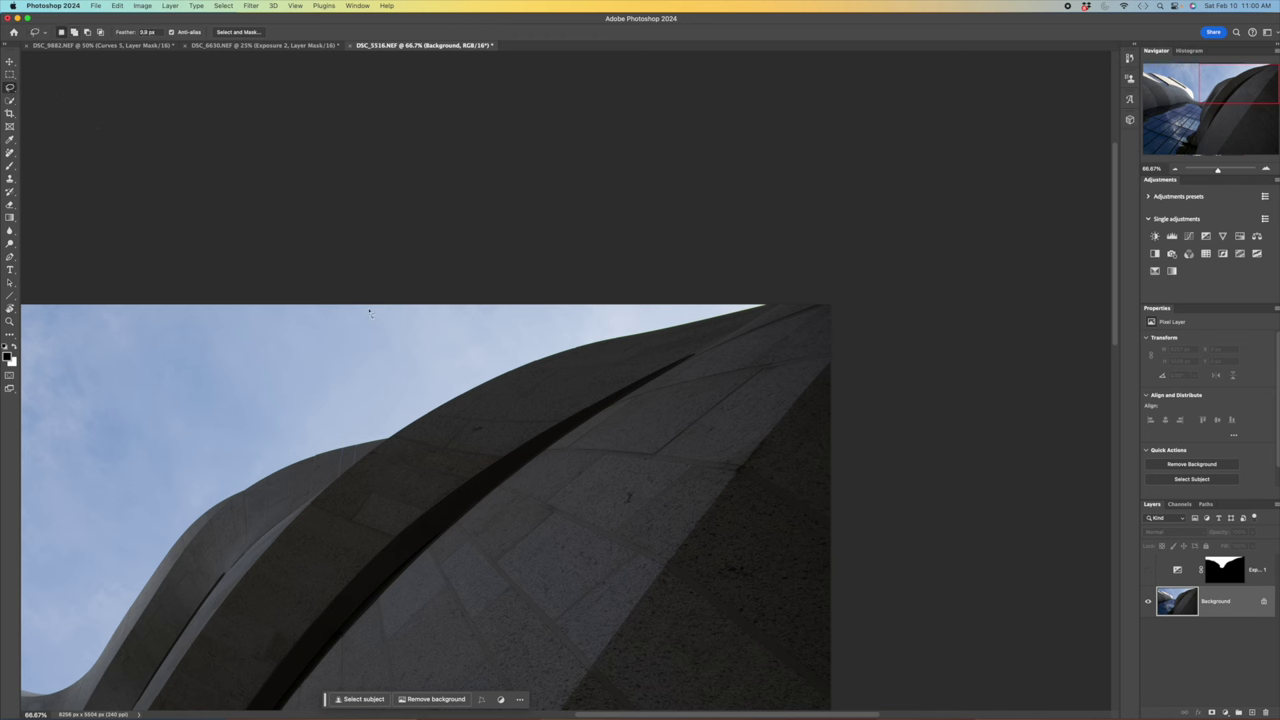
pyautogui.moveTo(556, 326)
pyautogui.mouseDown()
pyautogui.moveTo(508, 321)
pyautogui.moveTo(464, 349)
pyautogui.moveTo(380, 351)
pyautogui.moveTo(367, 315)
pyautogui.moveTo(417, 335)
pyautogui.moveTo(303, 389)
pyautogui.mouseUp()
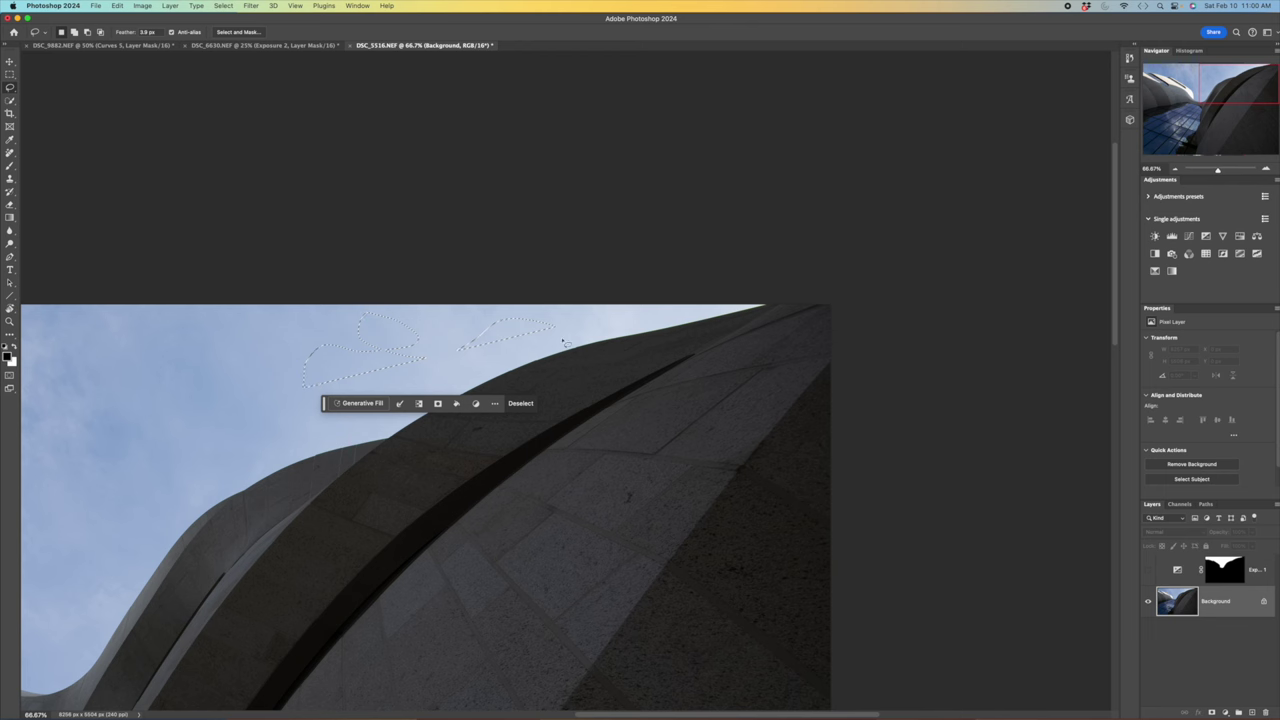
pyautogui.click(564, 342)
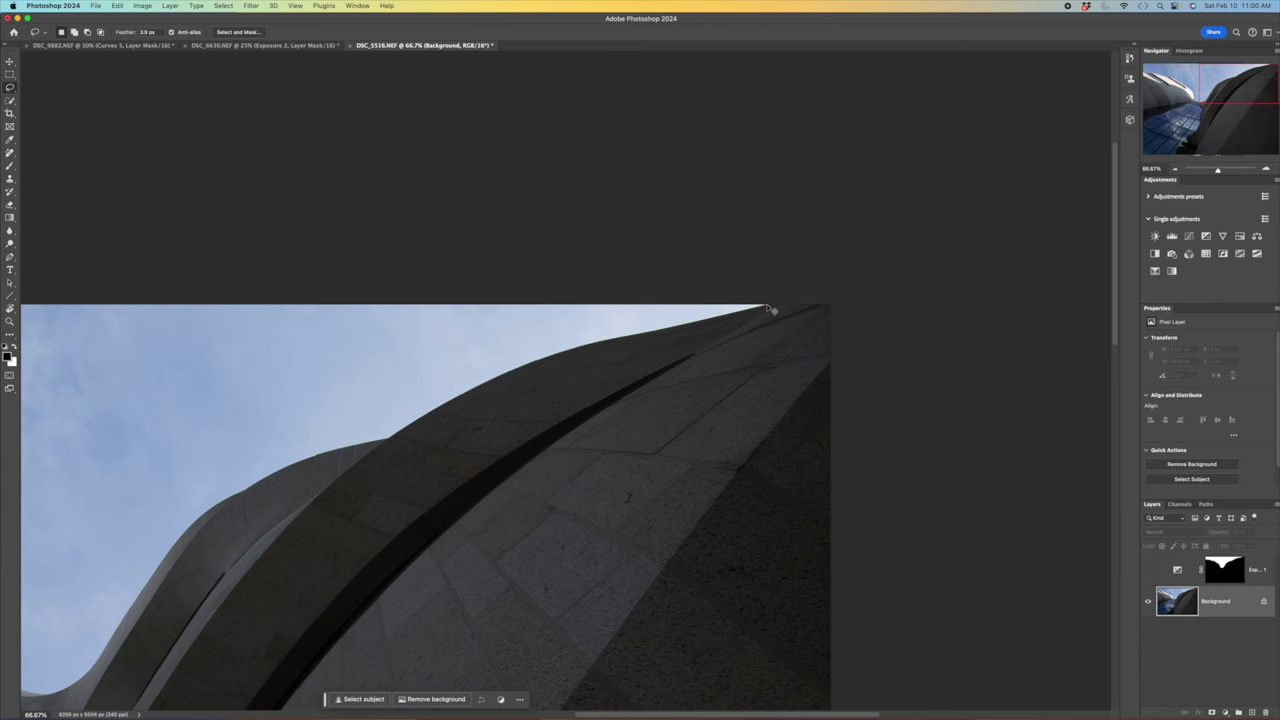
# Try tracing the dark curved wall's skyline freehand with the Lasso tool and discard the selection.
pyautogui.scroll(3, 770, 310)
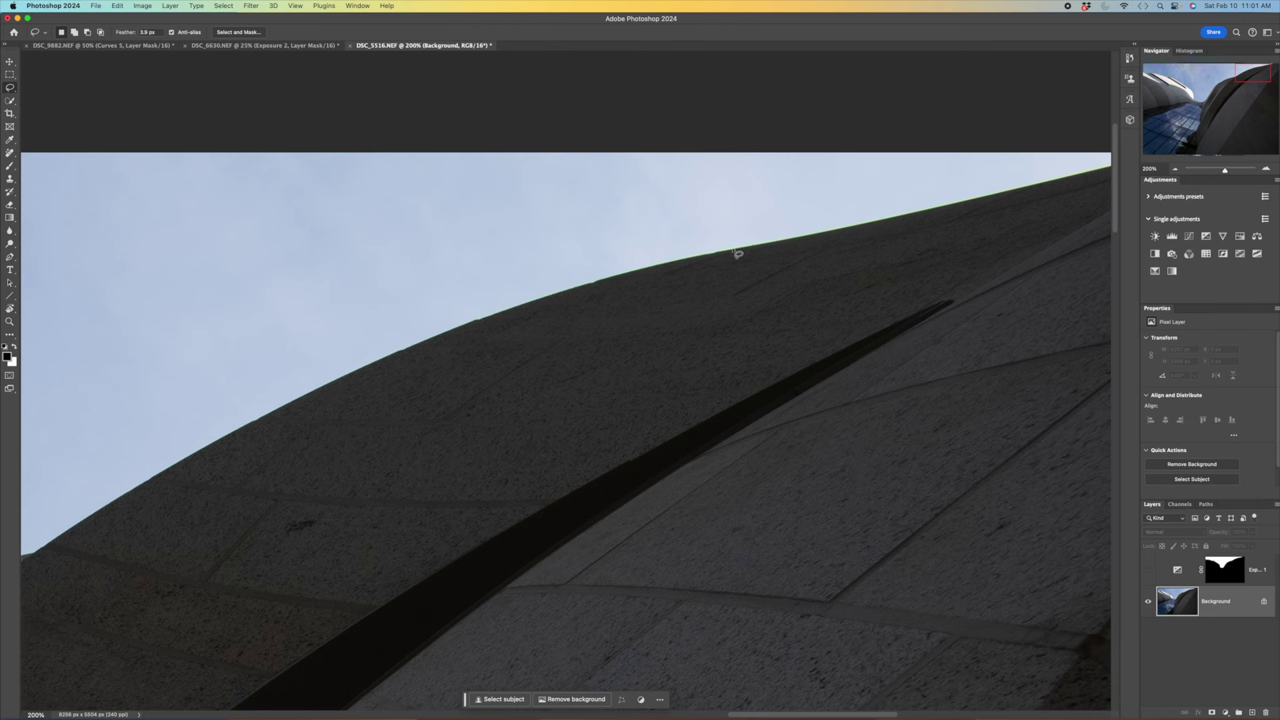
pyautogui.moveTo(697, 260); pyautogui.dragTo(483, 320)
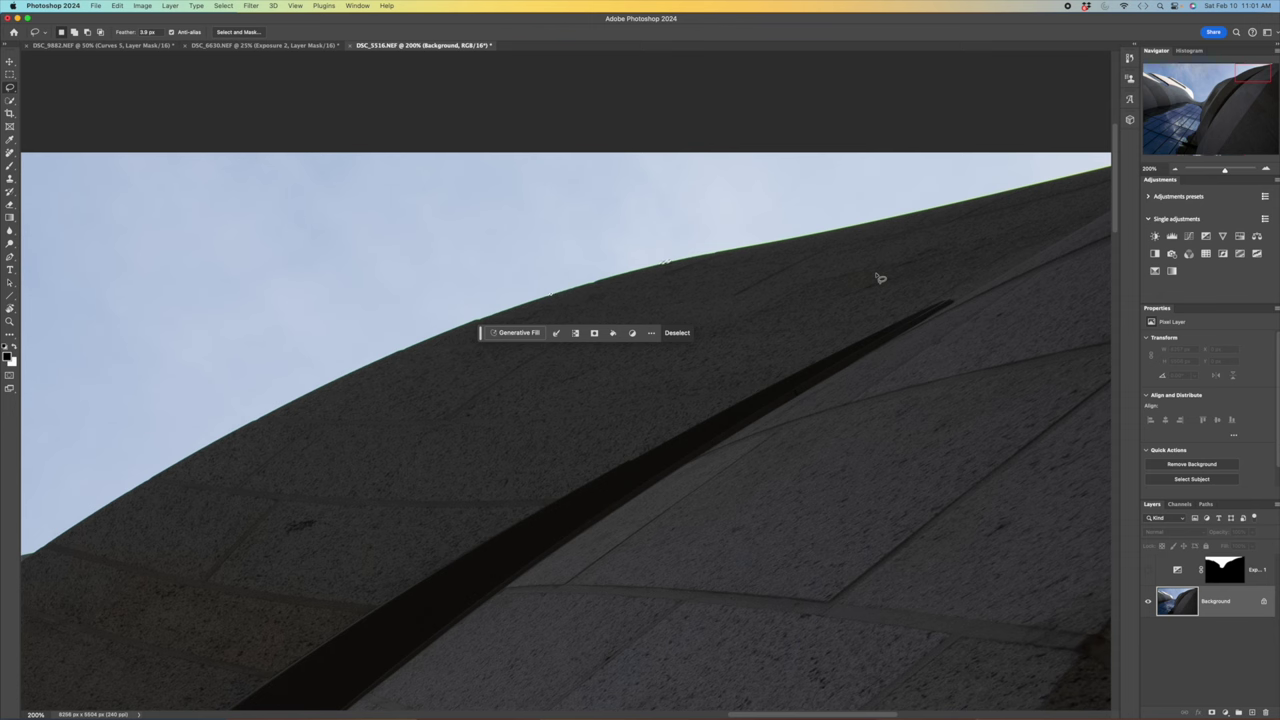
pyautogui.click(879, 278)
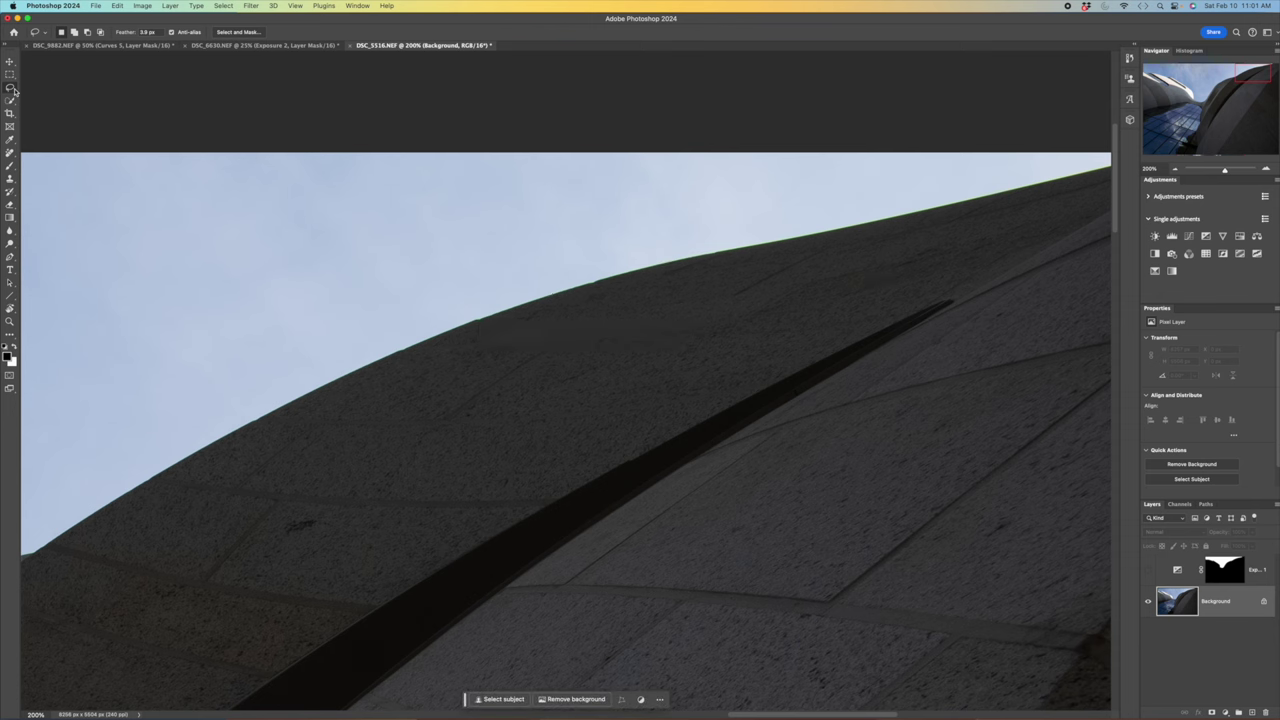
# Try tracing the curved wall's edge with the Magnetic Lasso tool and cancel the outline.
pyautogui.moveTo(13, 90); pyautogui.dragTo(50, 106)
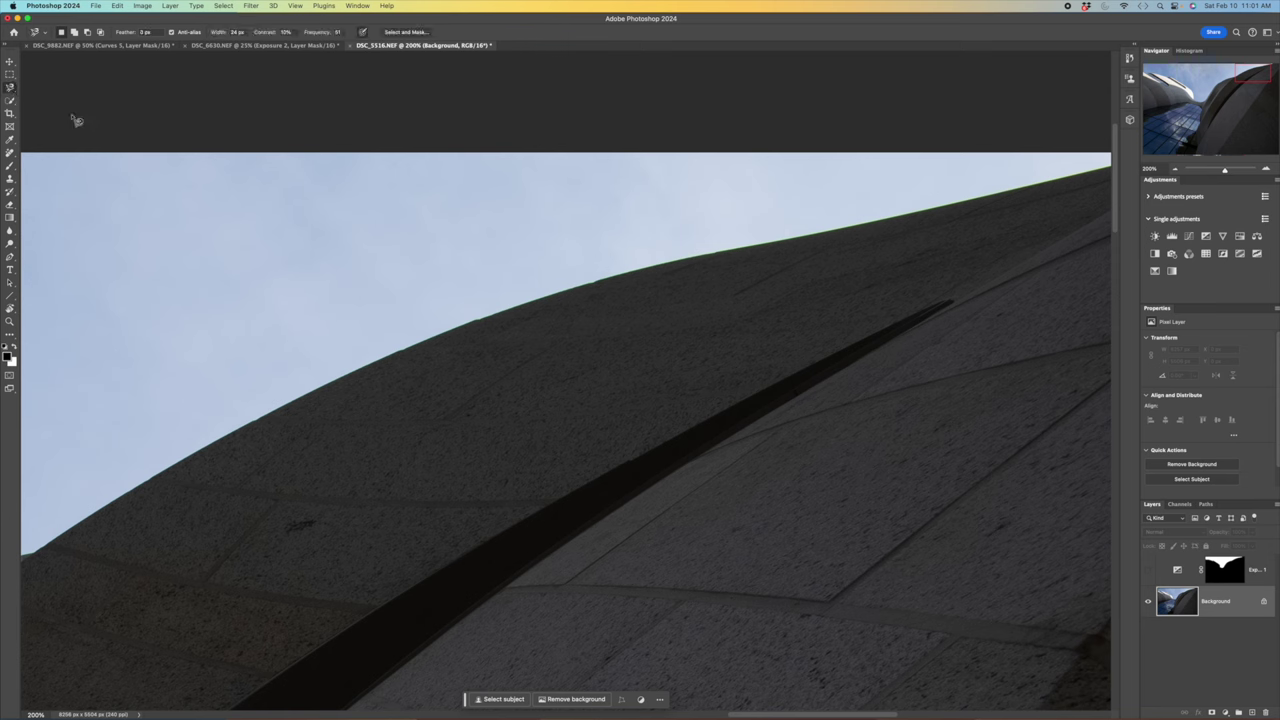
pyautogui.click(742, 255)
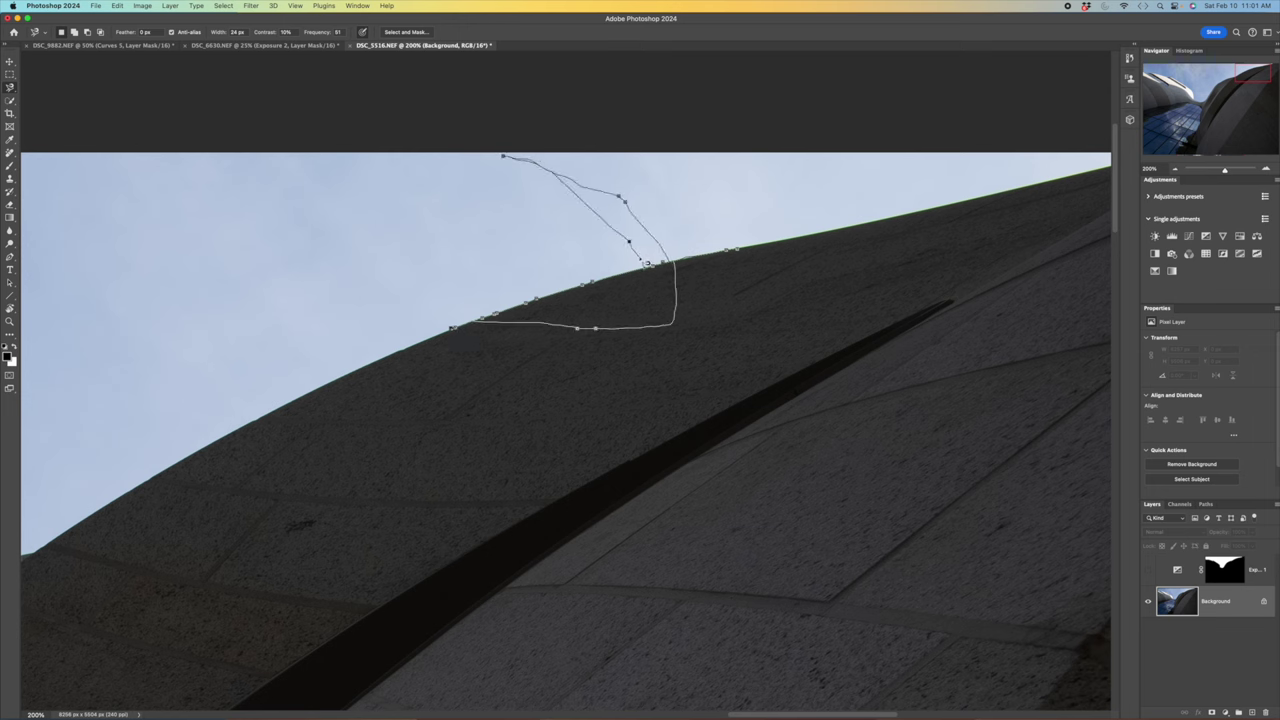
pyautogui.press('Escape')
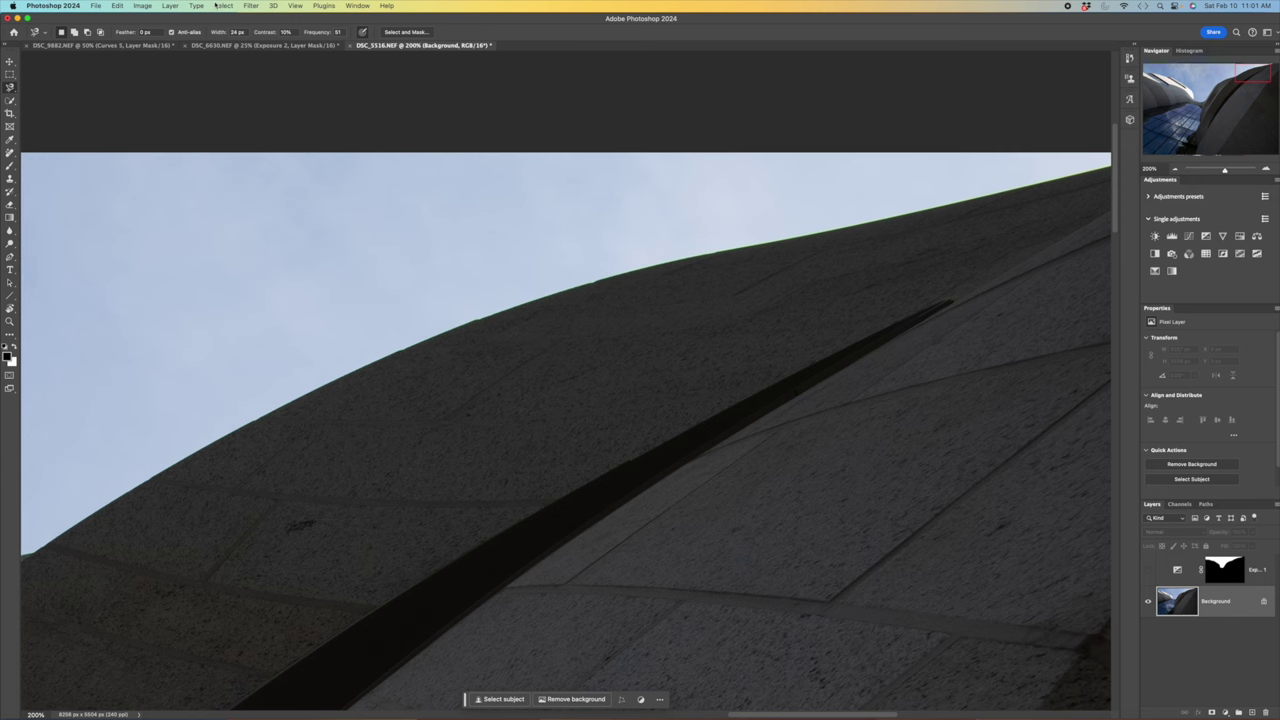
# Switch to DSC_6630.NEF, hide the Exposure 2 layer, and show the Edit group, toggling it to compare the photo before and after.
pyautogui.click(257, 47)
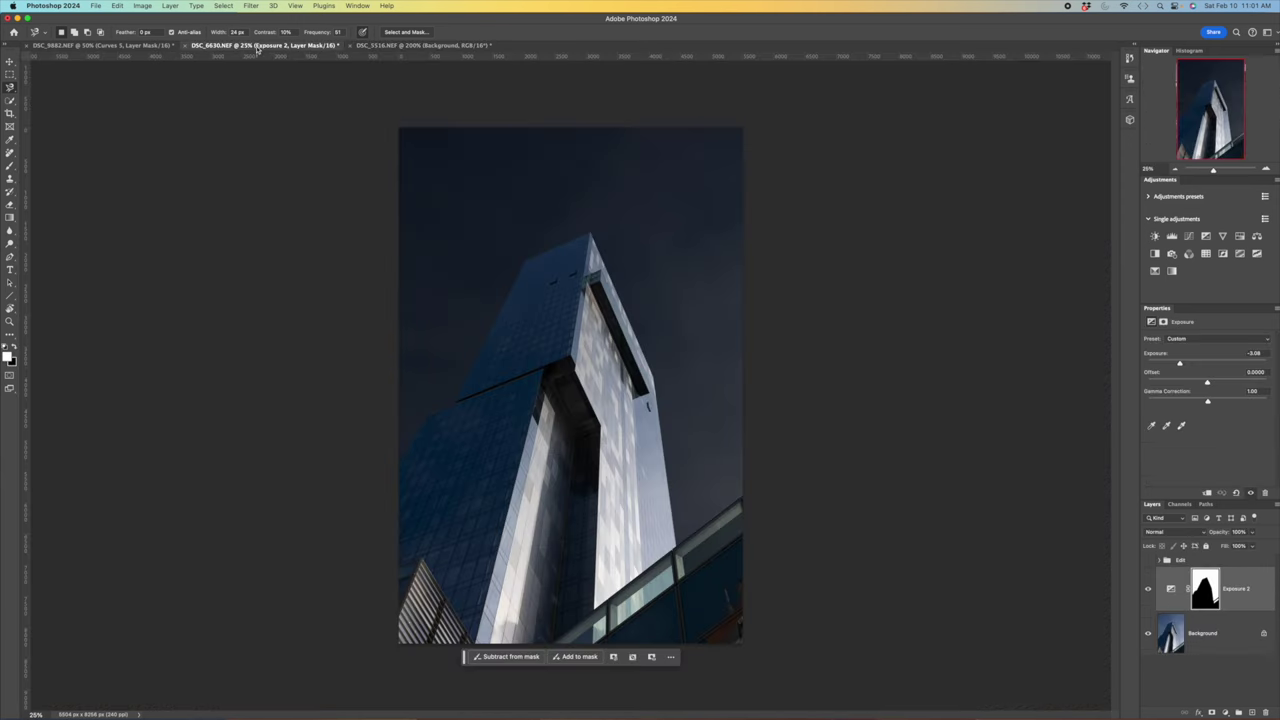
pyautogui.click(1148, 589)
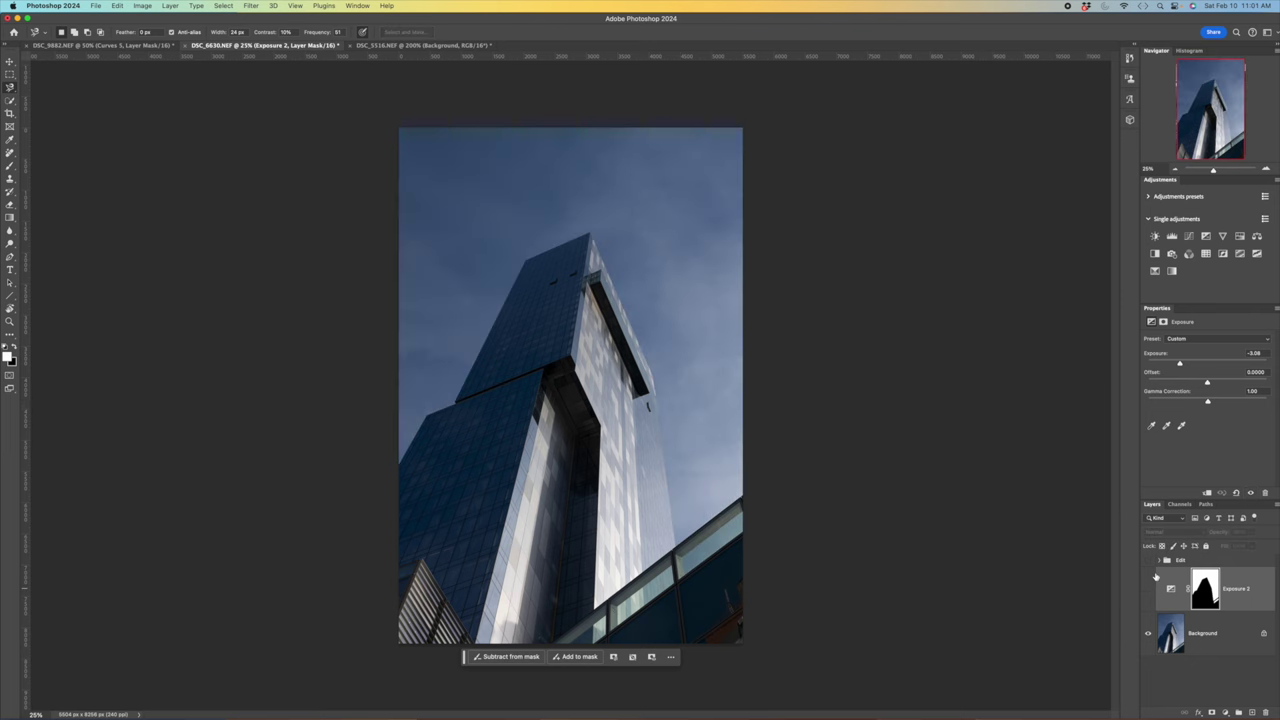
pyautogui.click(1147, 560)
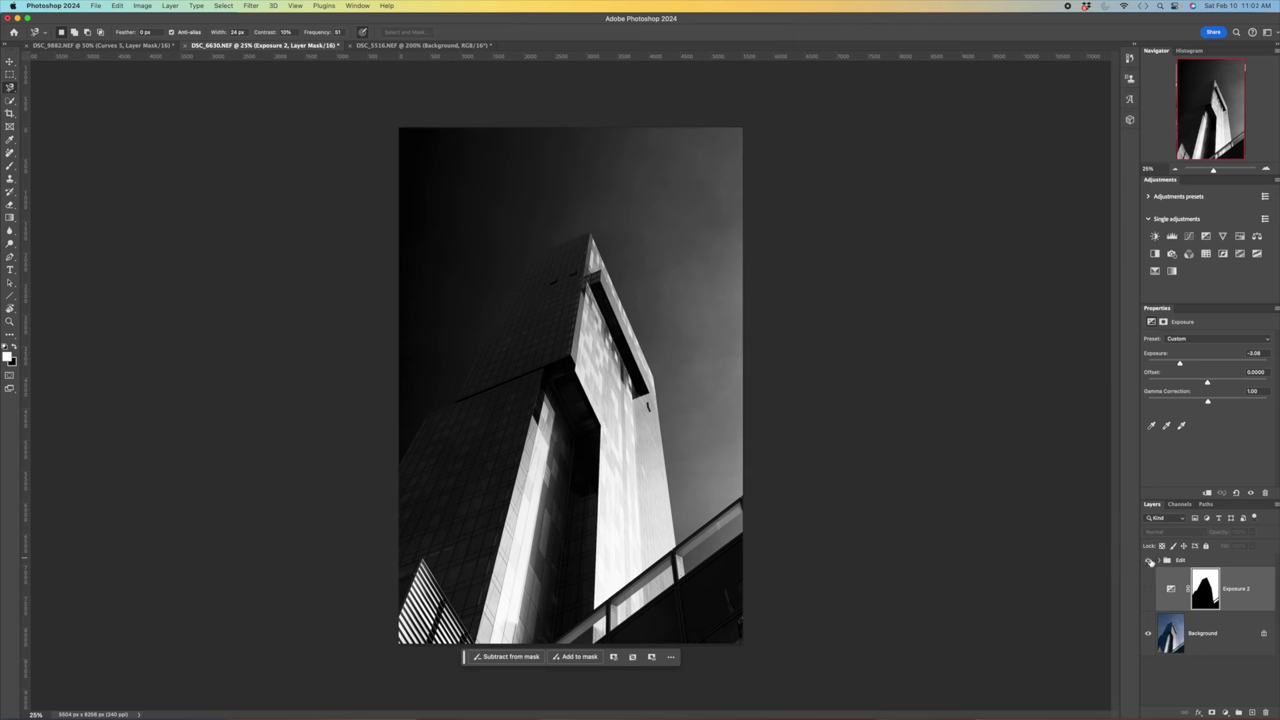
pyautogui.click(1149, 562)
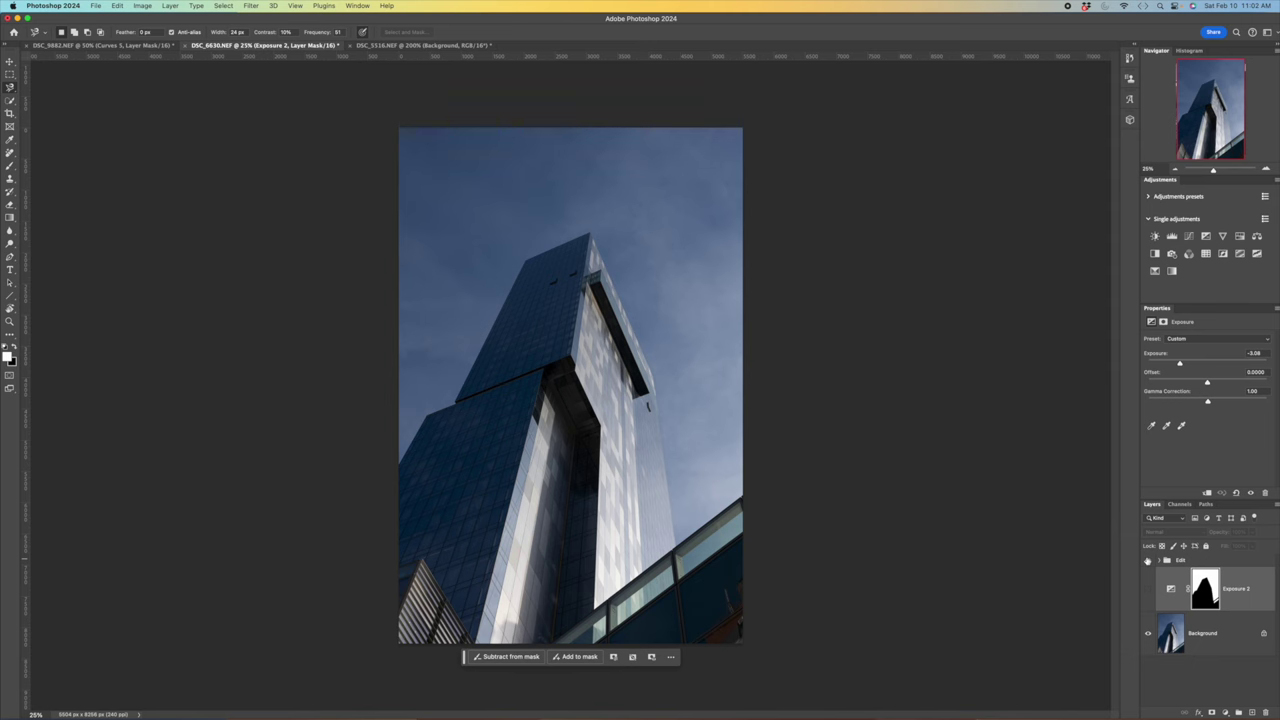
pyautogui.click(1148, 562)
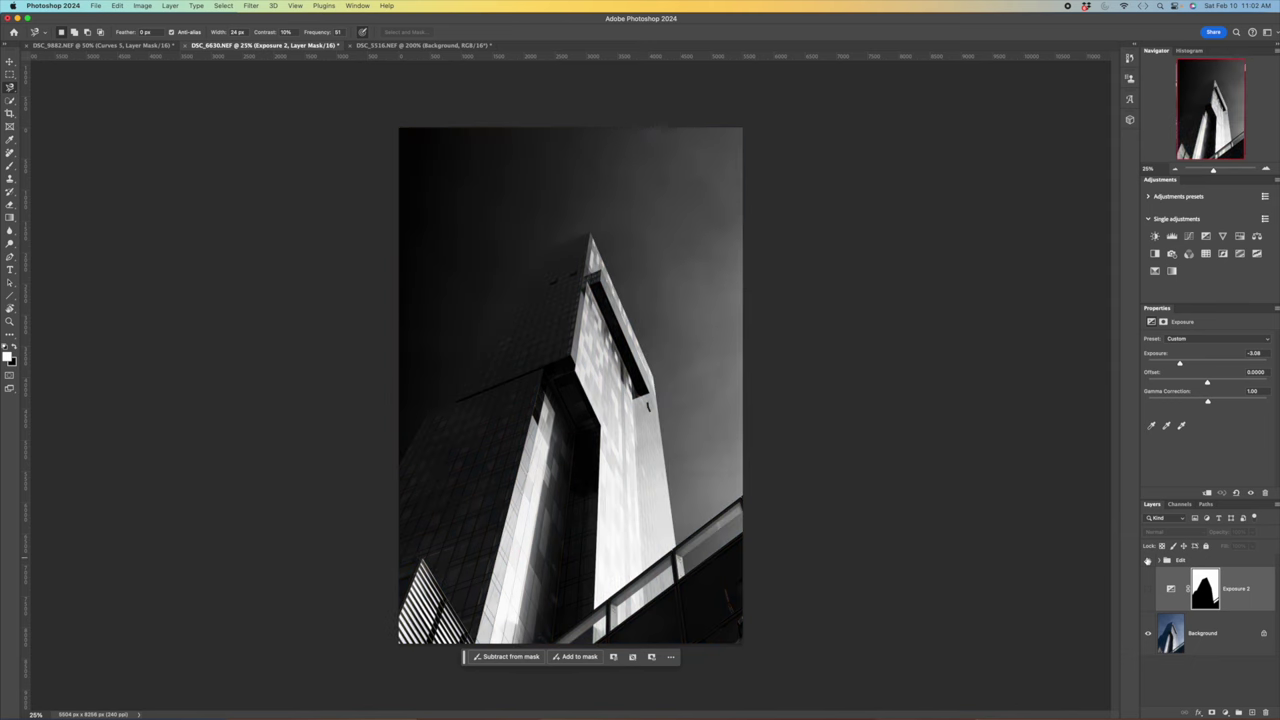